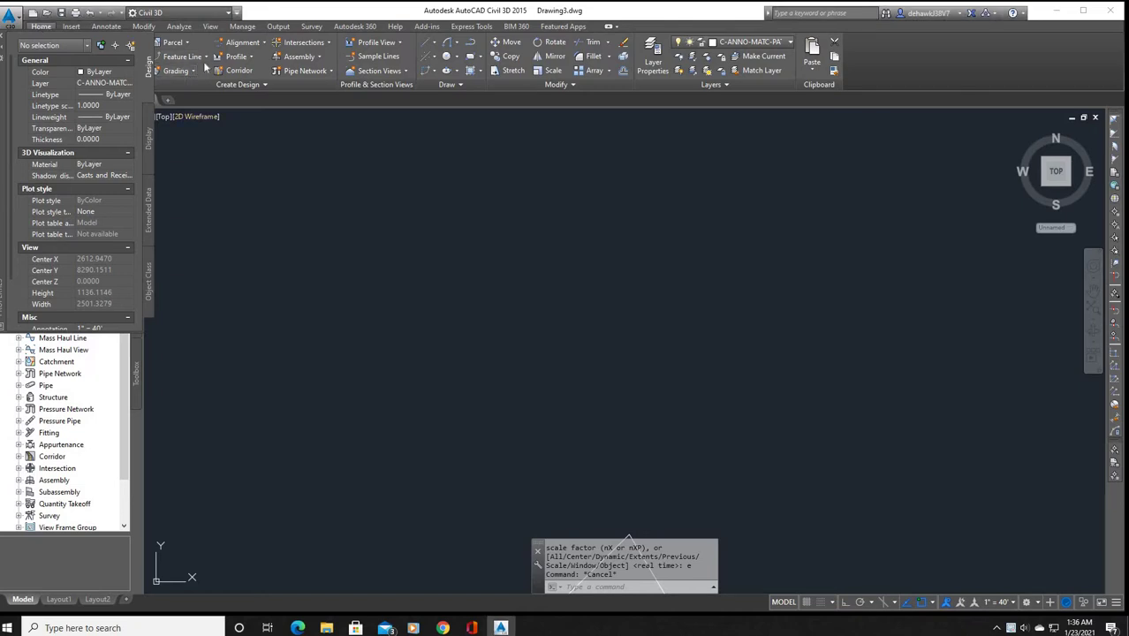
- Start the LINE command from the Line dropdown in the Home tab's Draw panel
click(434, 42)
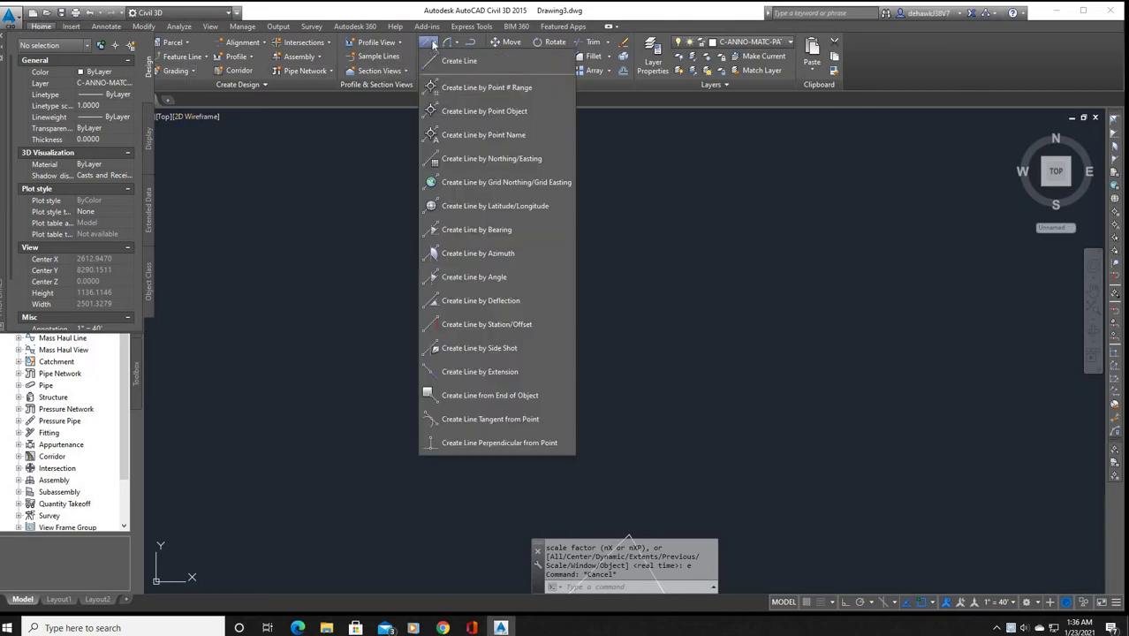
click(509, 232)
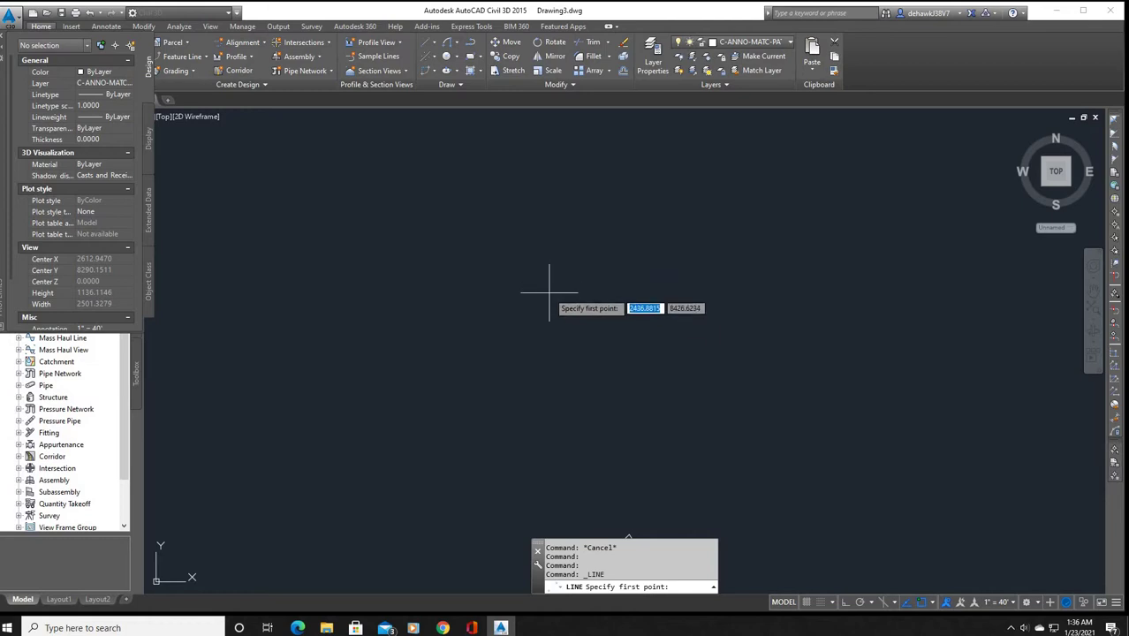
- From a picked start point, draw the first segment with 'BD in the northeast quadrant at bearing 45.4545
click(549, 291)
text('BD)
key(Return)
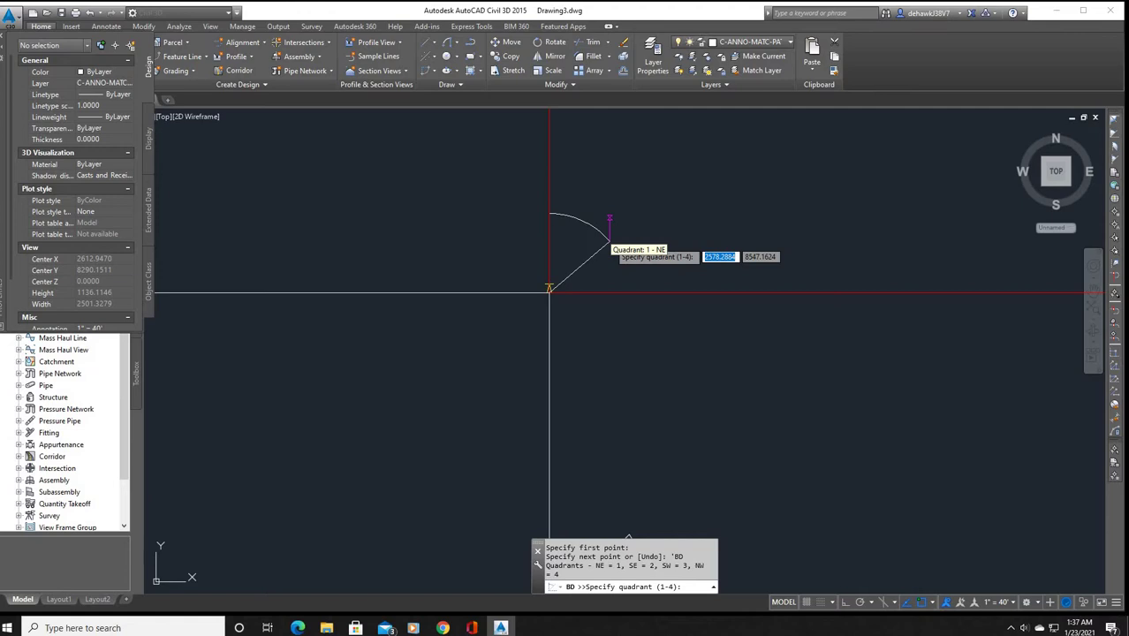
click(609, 238)
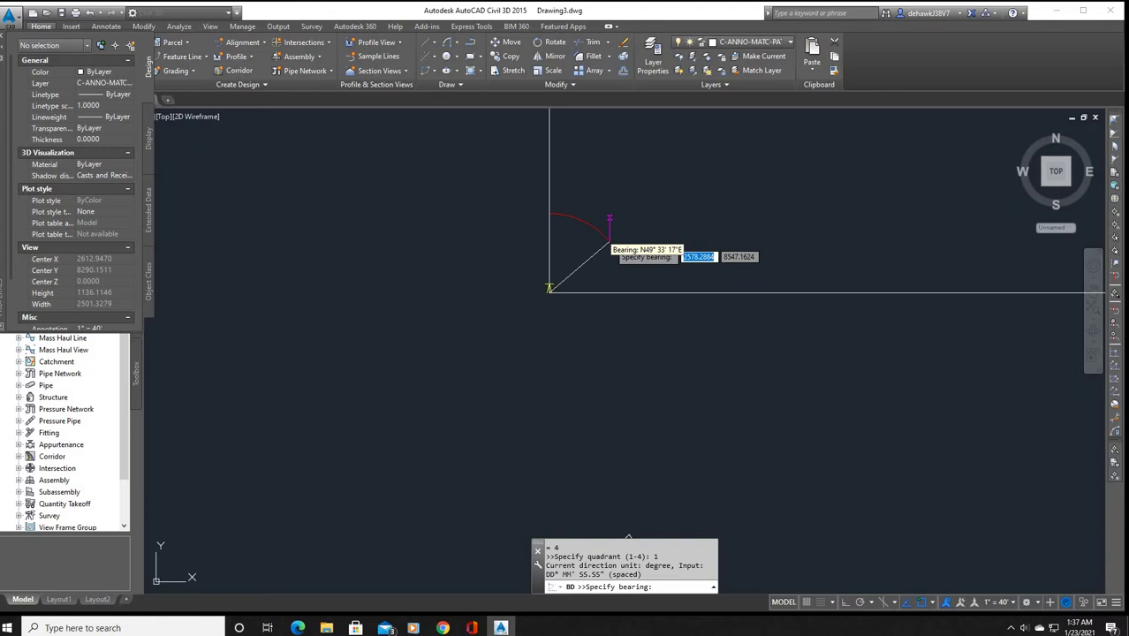
text(45)
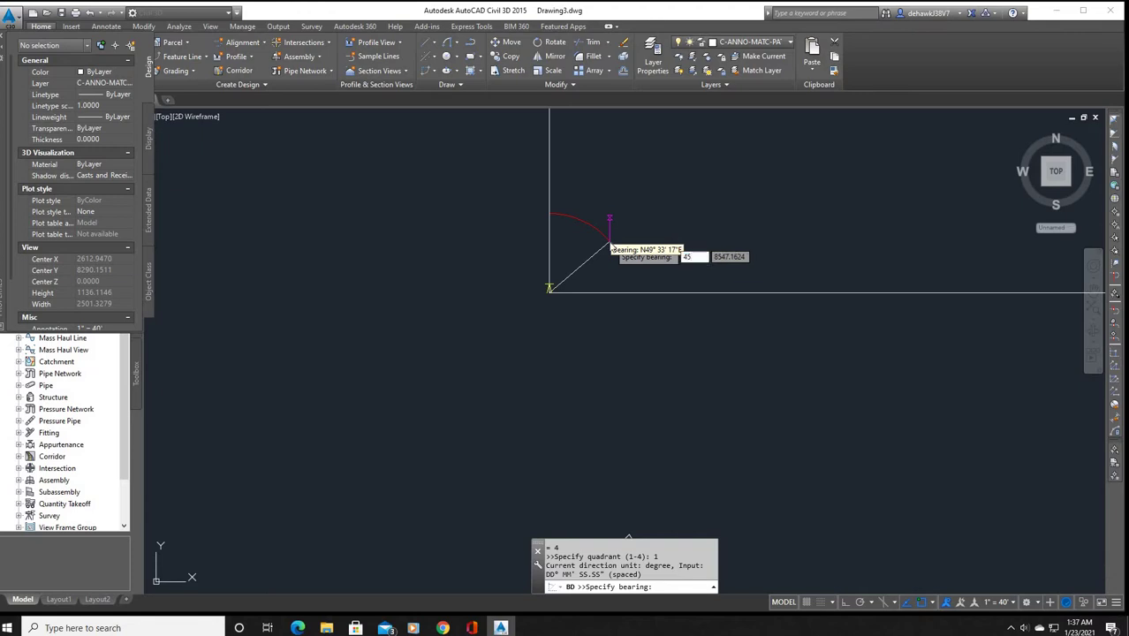
text(.4545)
key(Return)
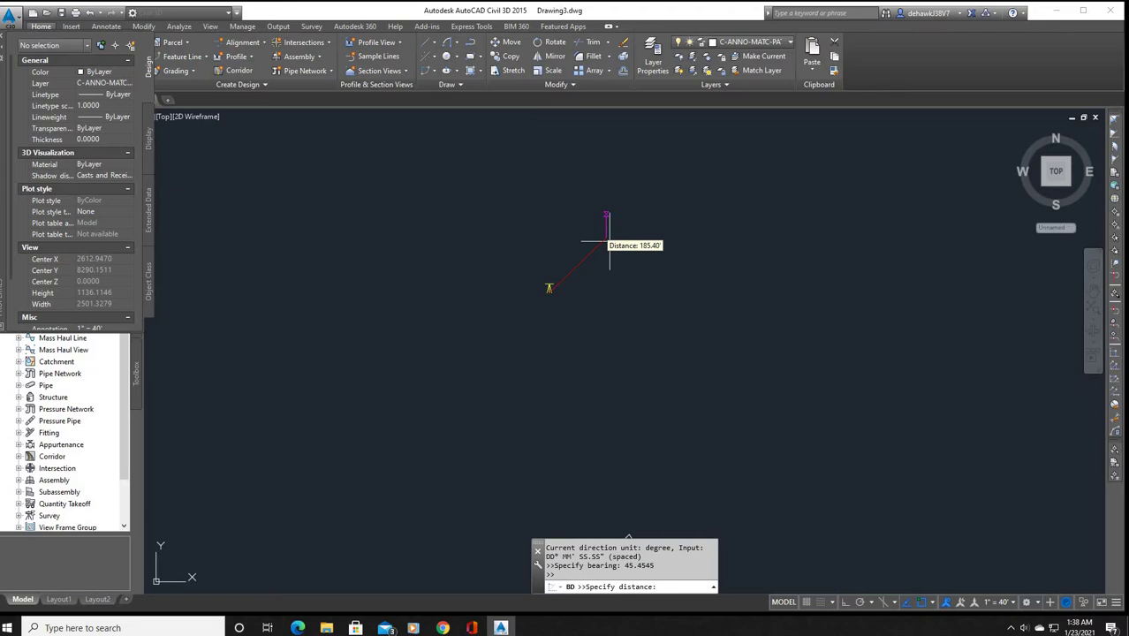
text(200)
key(Return)
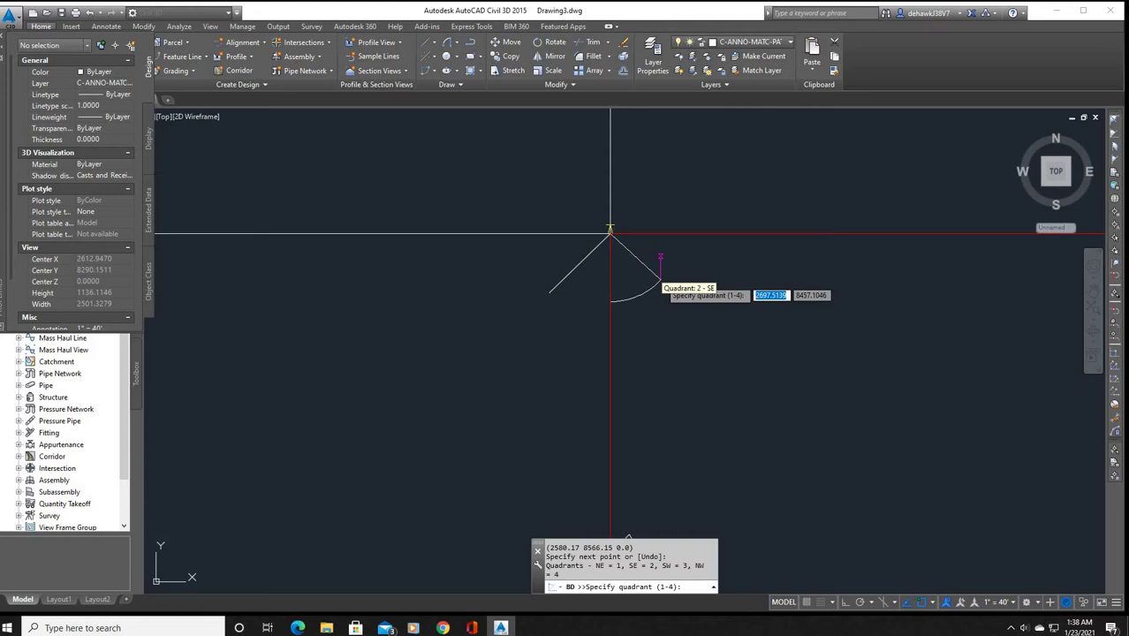
- Add the second segment in quadrant 2 (southeast) at bearing 30.3030, ending at 2681.71, 8393.84
text(2)
key(Return)
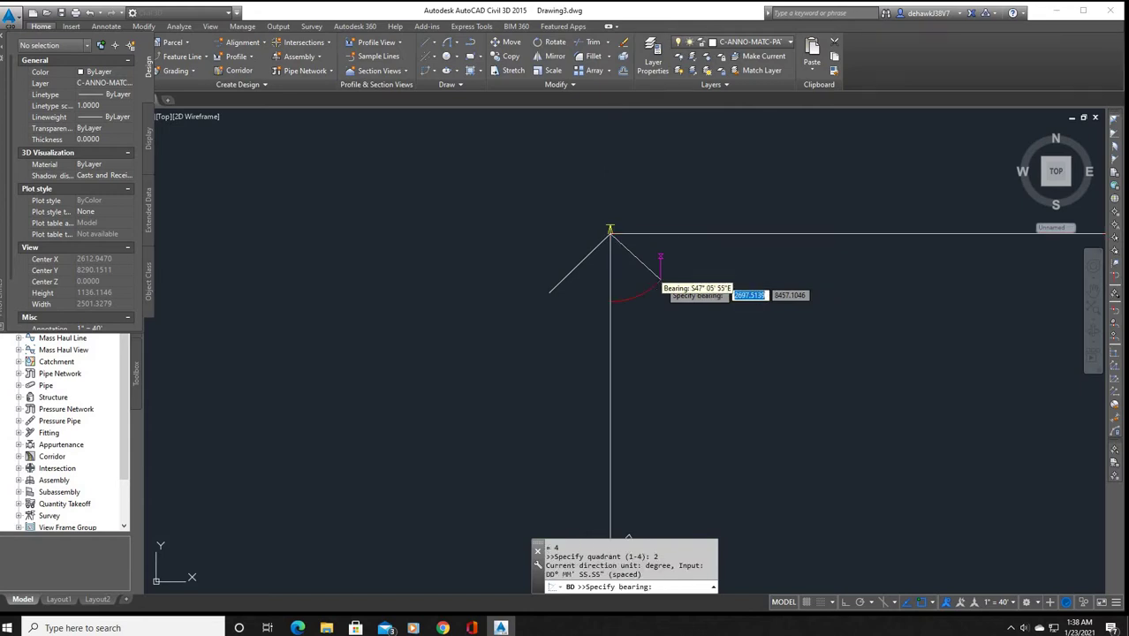
text(30)
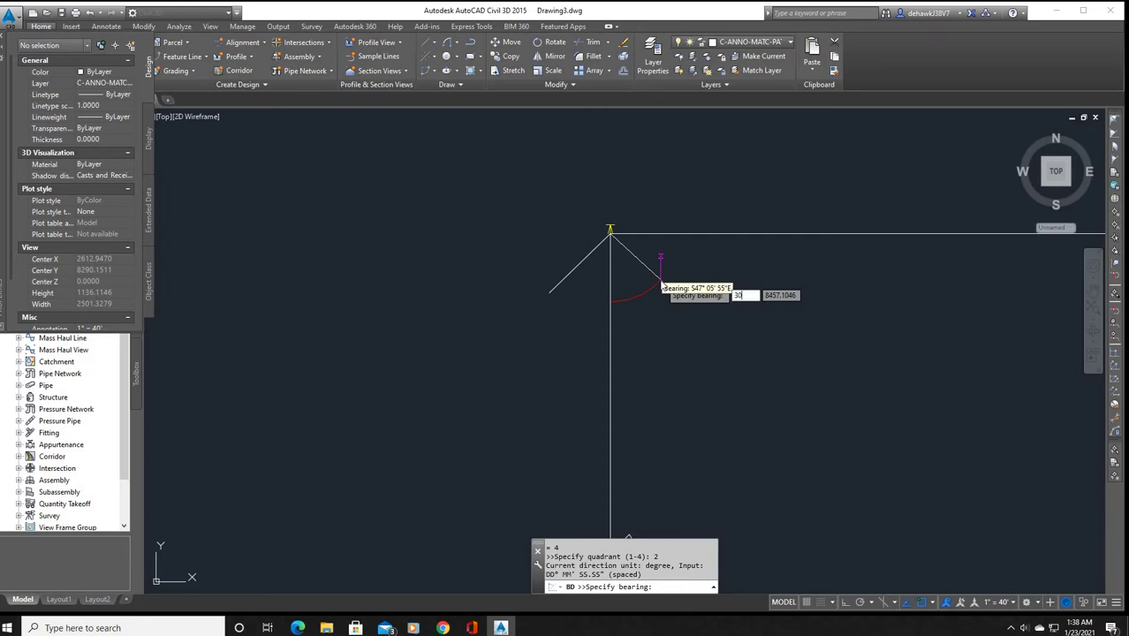
text(.3030)
key(Return)
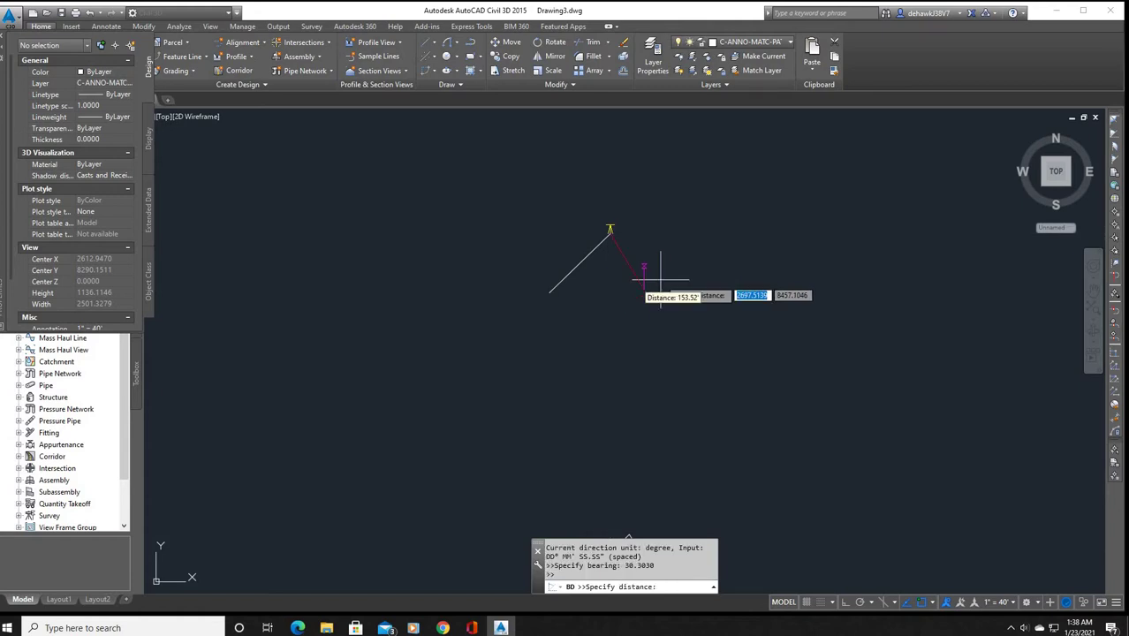
click(654, 305)
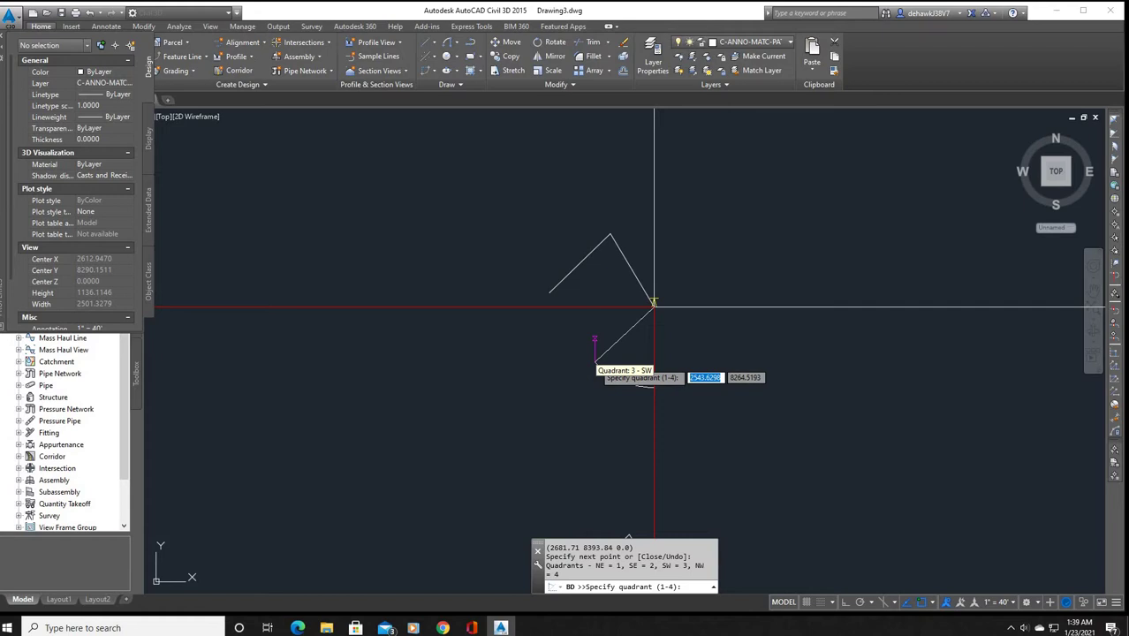
- Draw the third segment in quadrant 3 (southwest) at bearing 20.2020, then end the LINE command
text(3)
key(Return)
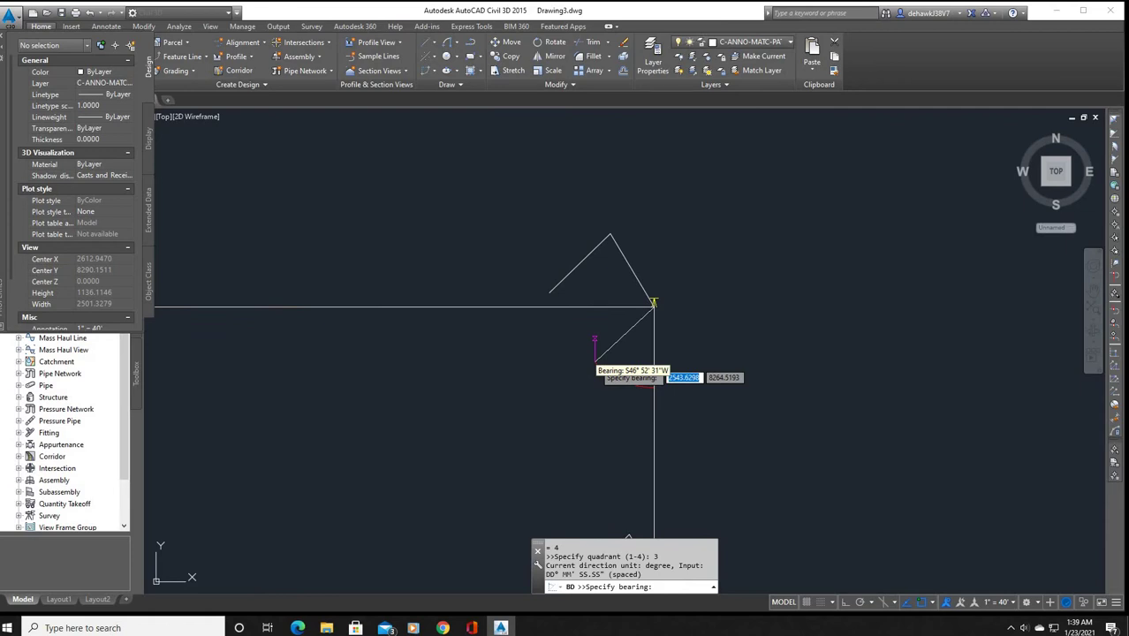
text(20)
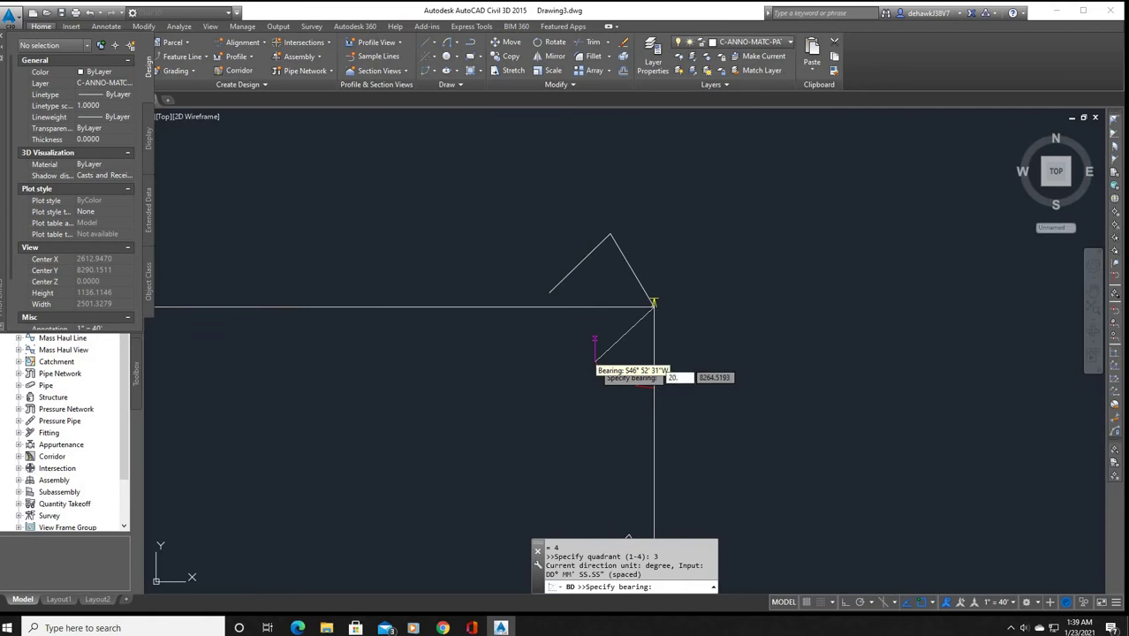
text(.2020)
key(Return)
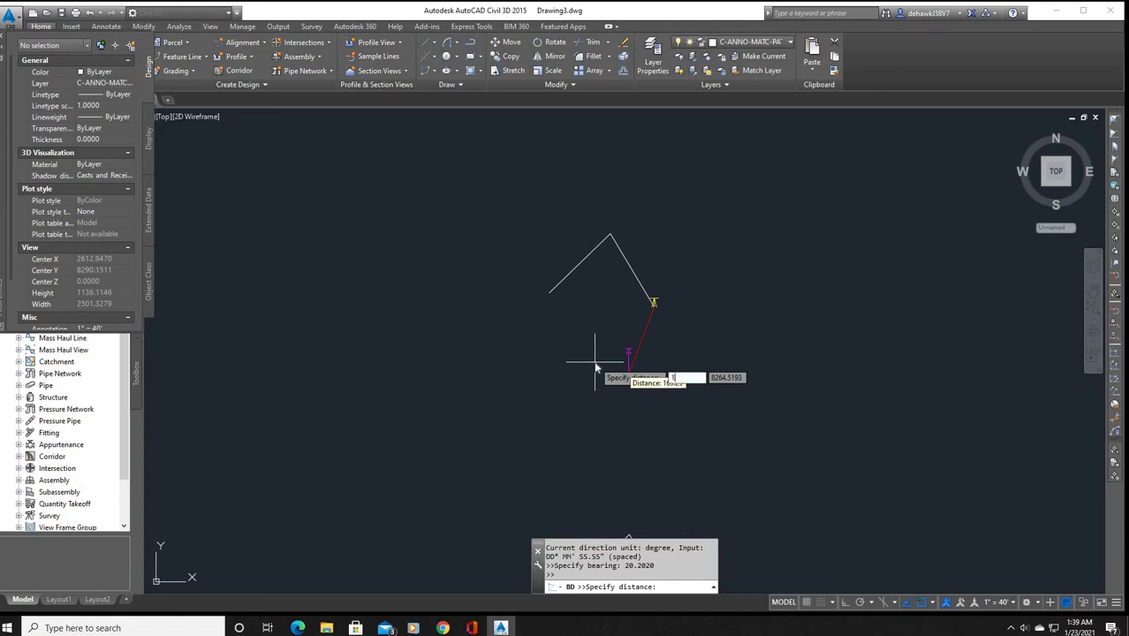
key(Return)
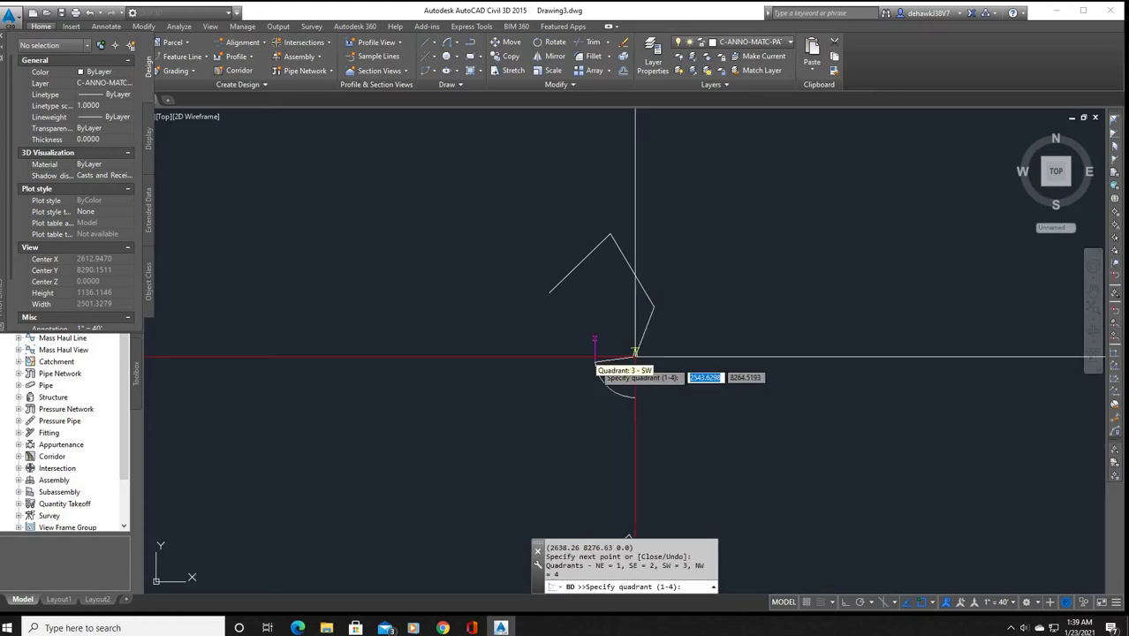
key(Escape)
key(Escape)
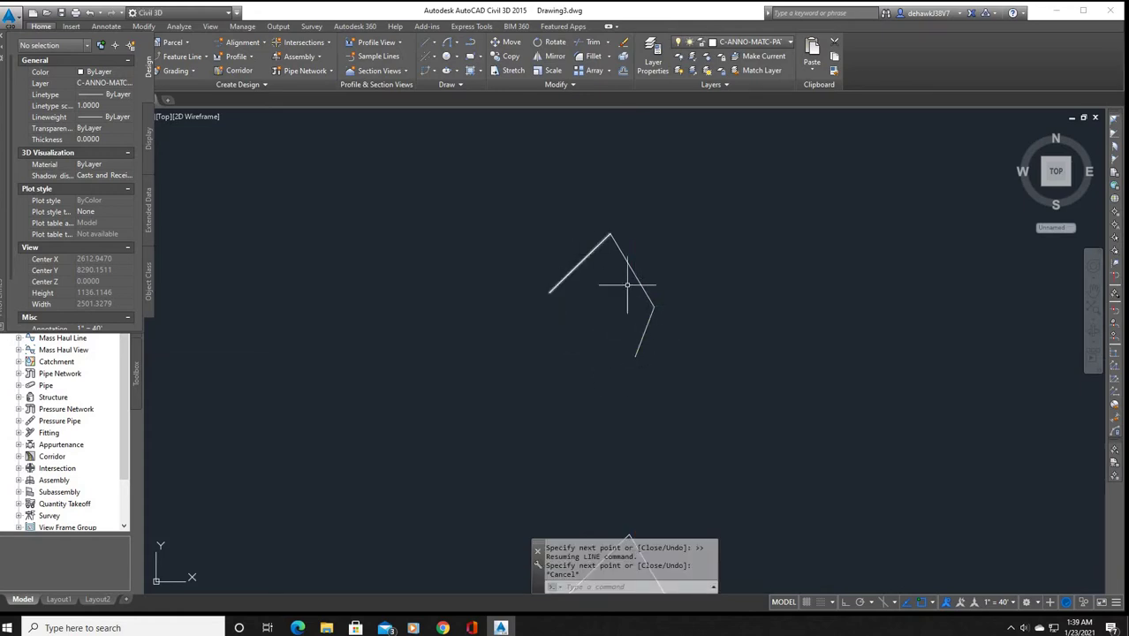
scroll(645, 281, up, 2)
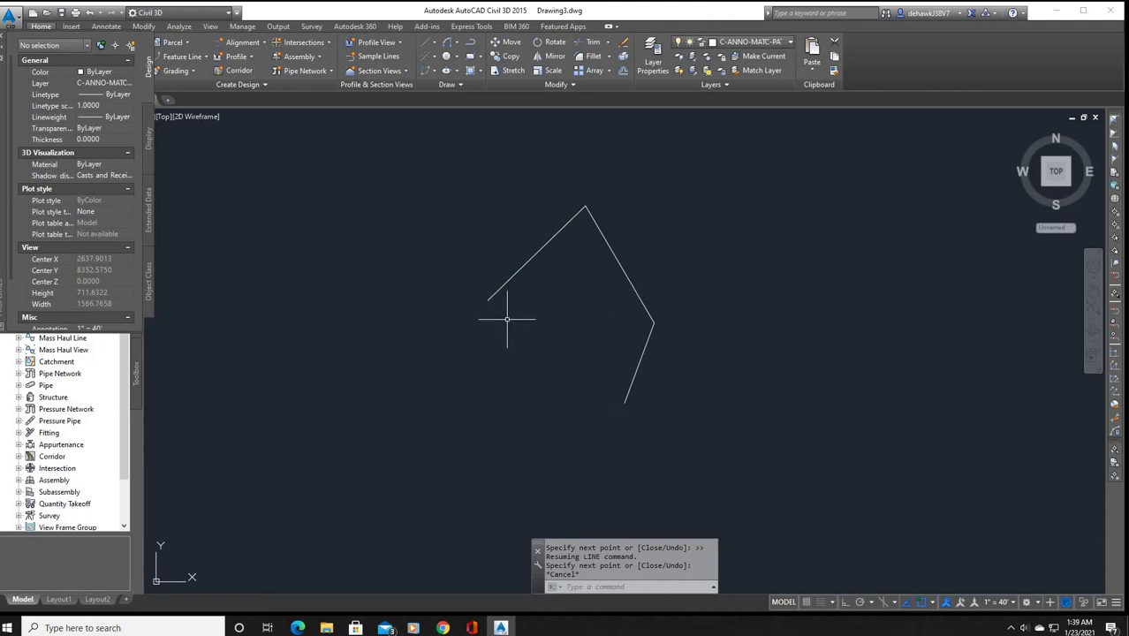
scroll(567, 316, down, 2)
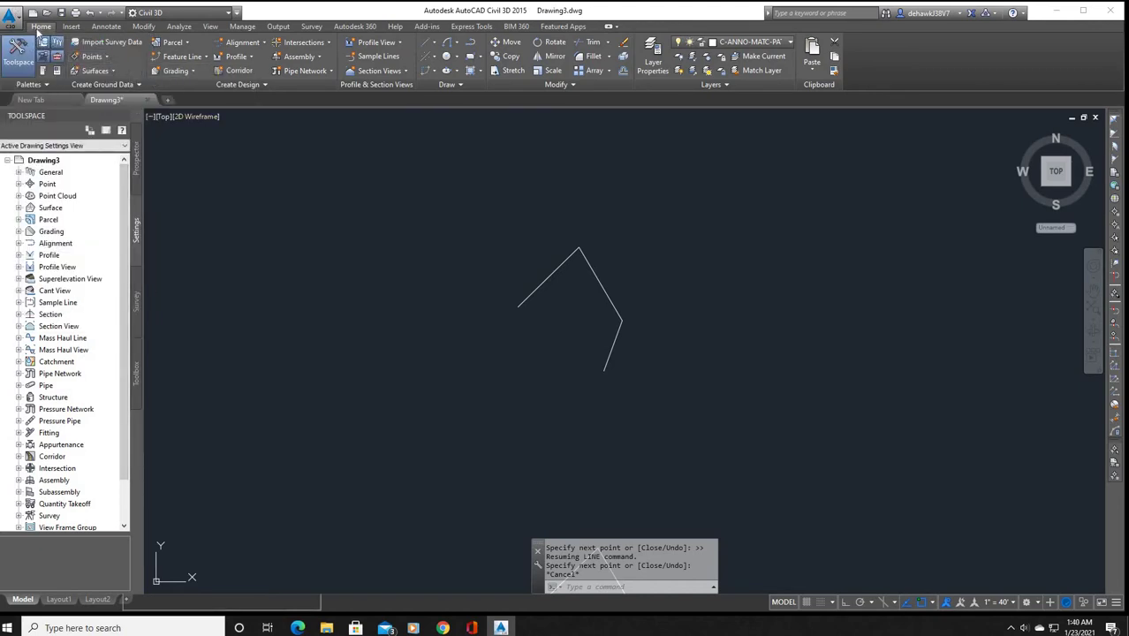
- Add a Single Segment parcel label to the upper-left line and select its Horizontal label
click(107, 27)
click(19, 62)
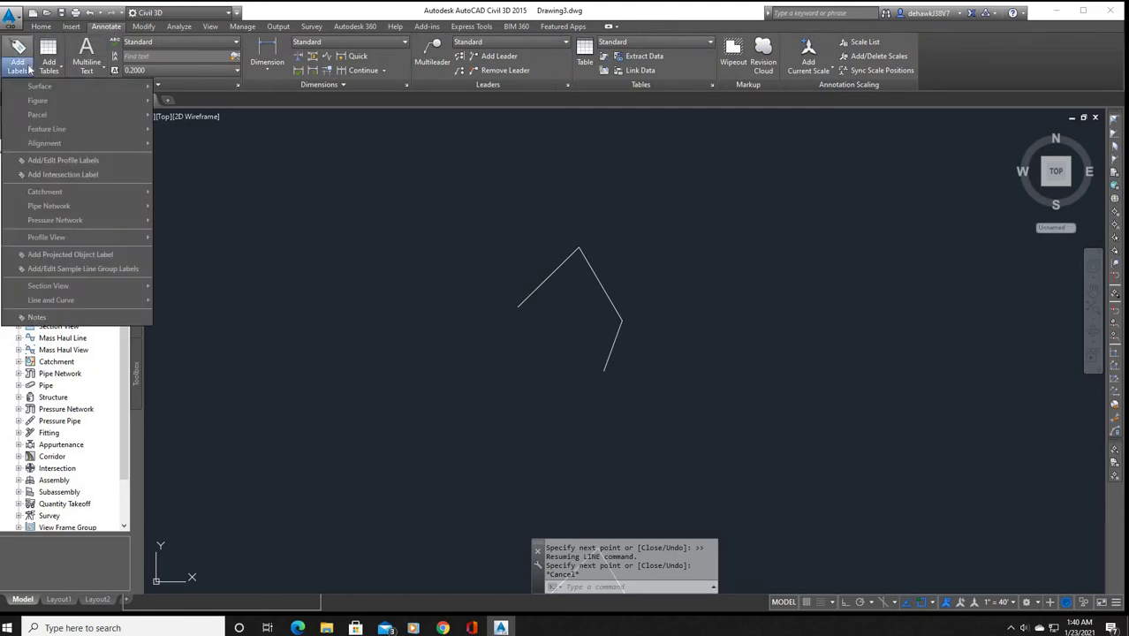
mouse_move(40, 115)
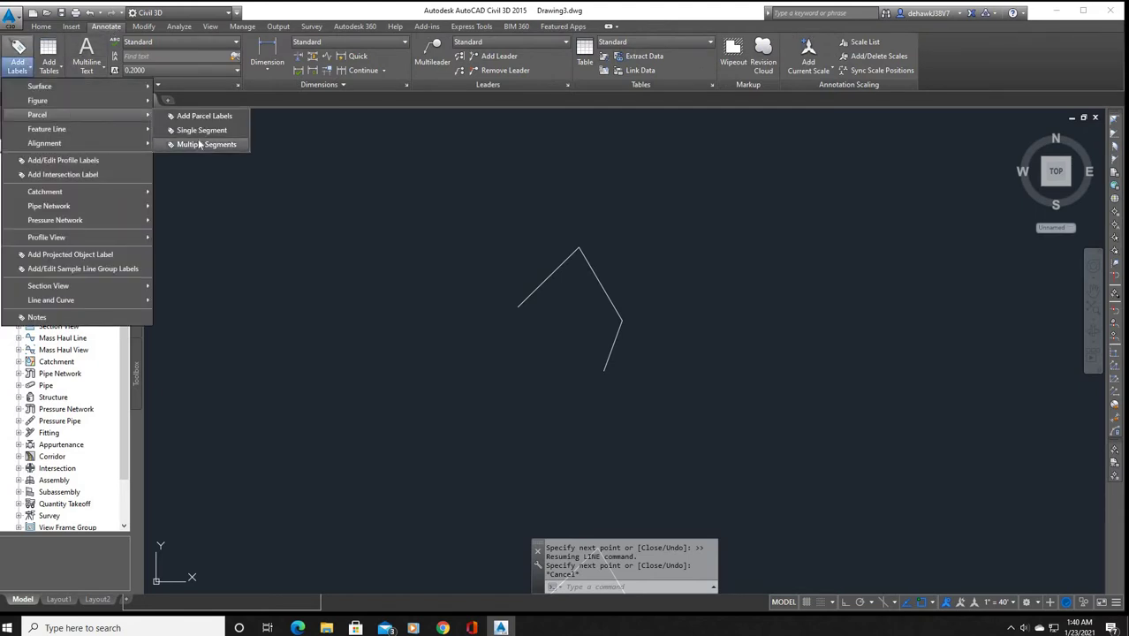
mouse_move(77, 133)
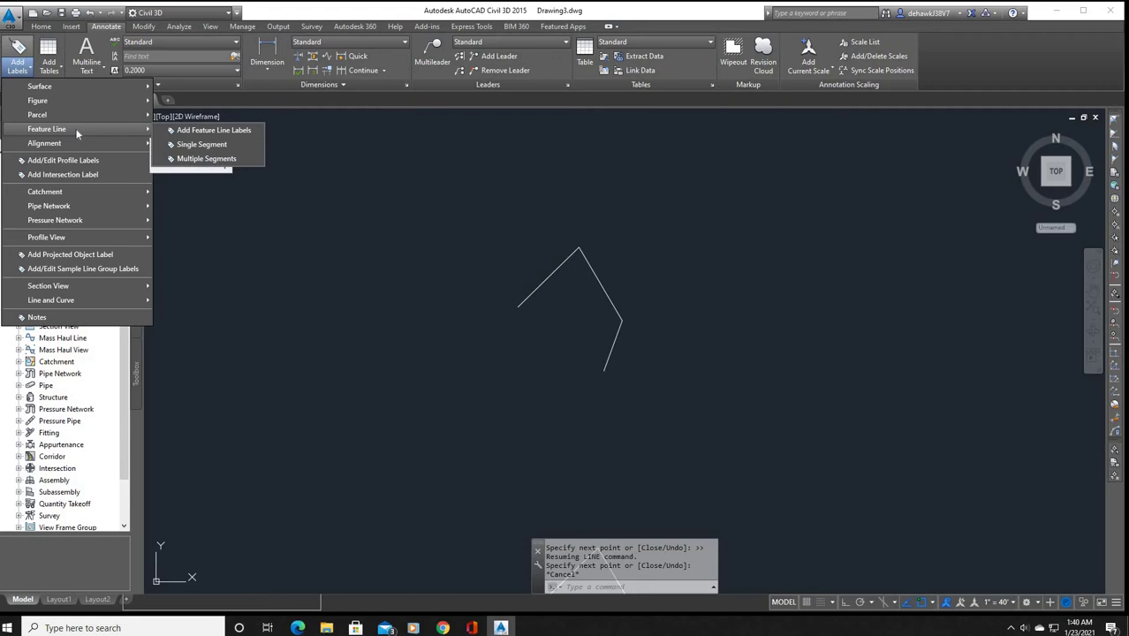
mouse_move(87, 115)
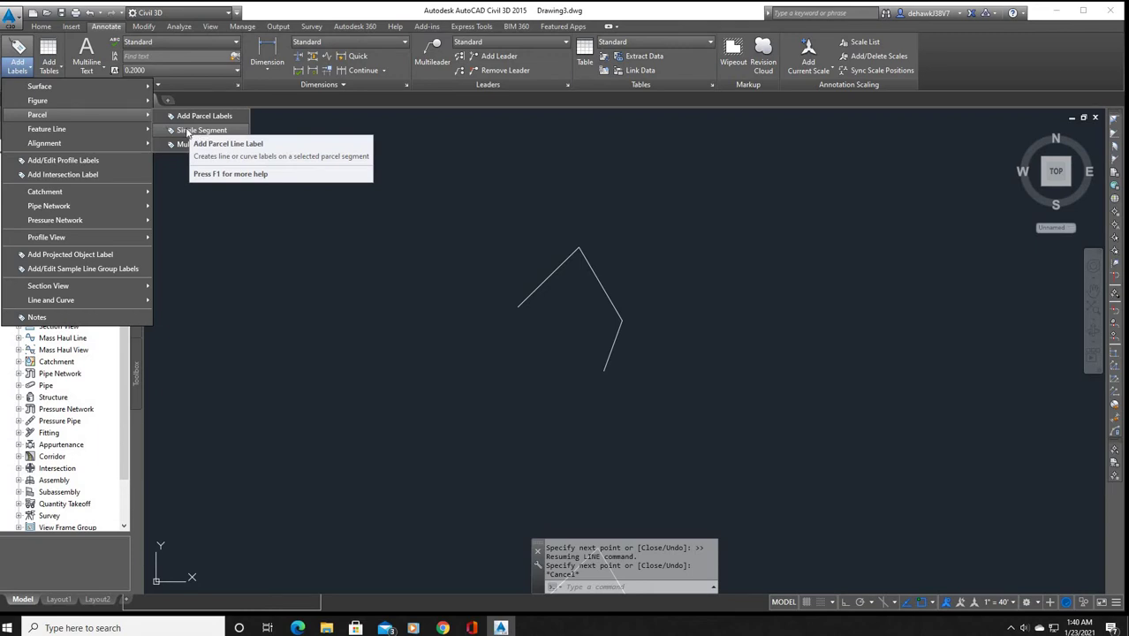
click(187, 131)
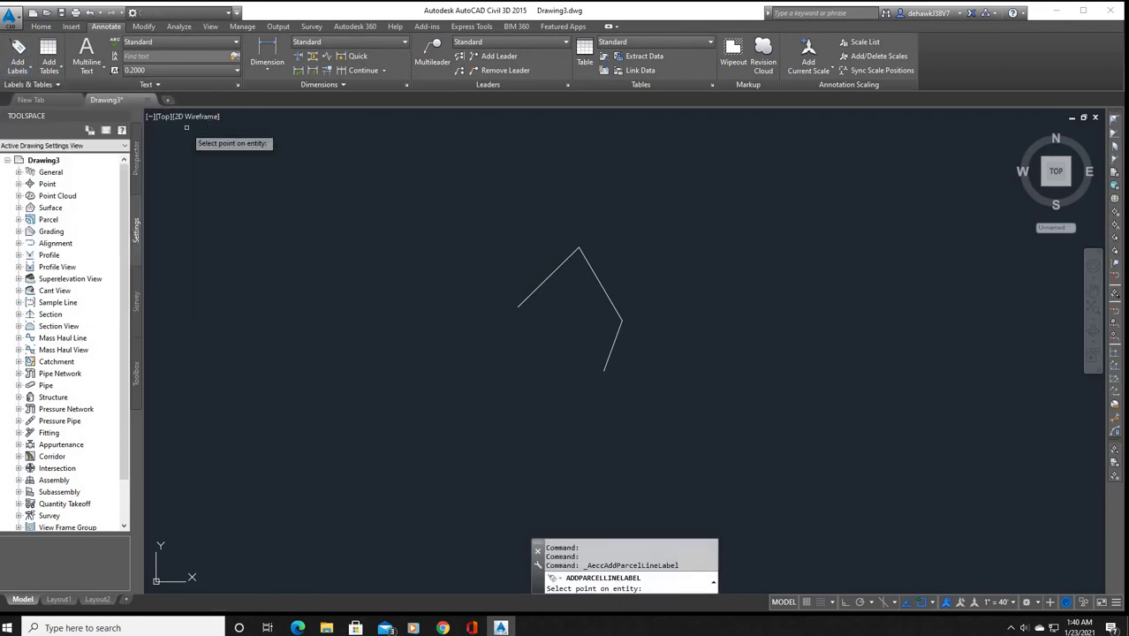
scroll(557, 271, up, 2)
click(544, 270)
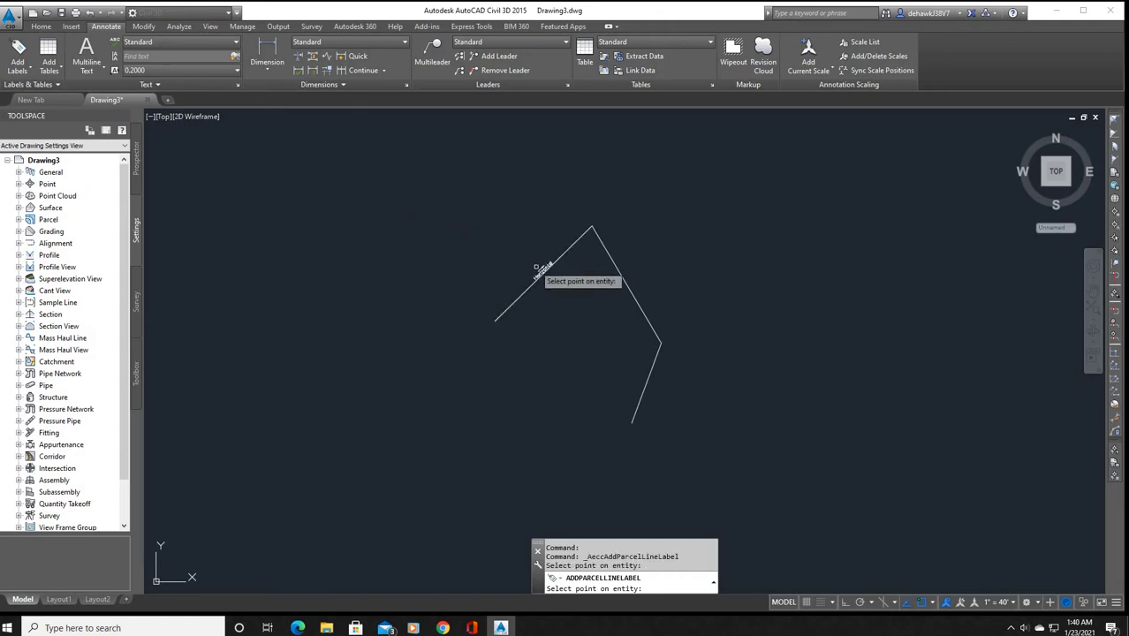
key(Escape)
scroll(539, 269, up, 2)
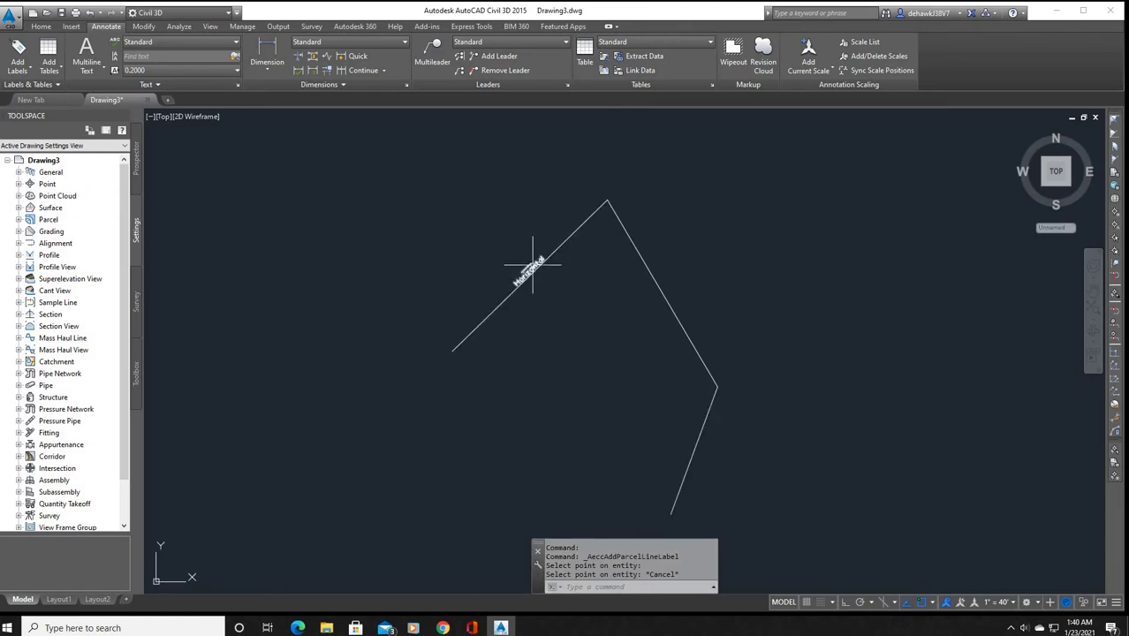
scroll(535, 263, up, 2)
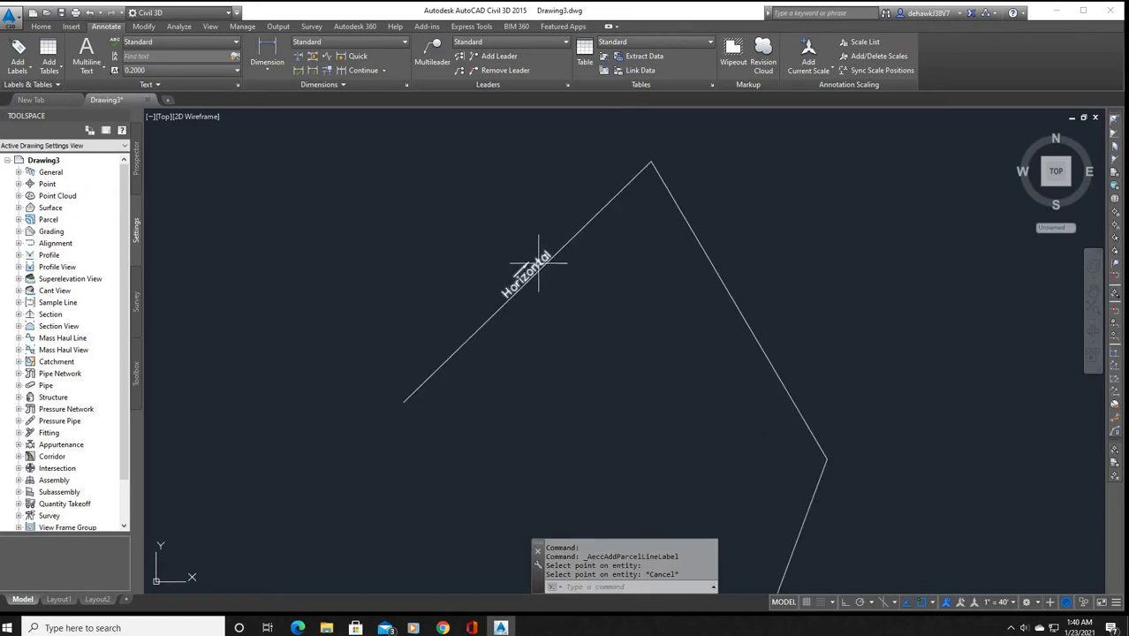
click(538, 262)
- Change the northeast line's label style to Bearing over Distance, reading N45°45'45.00"E over 200.000'
right_click(538, 262)
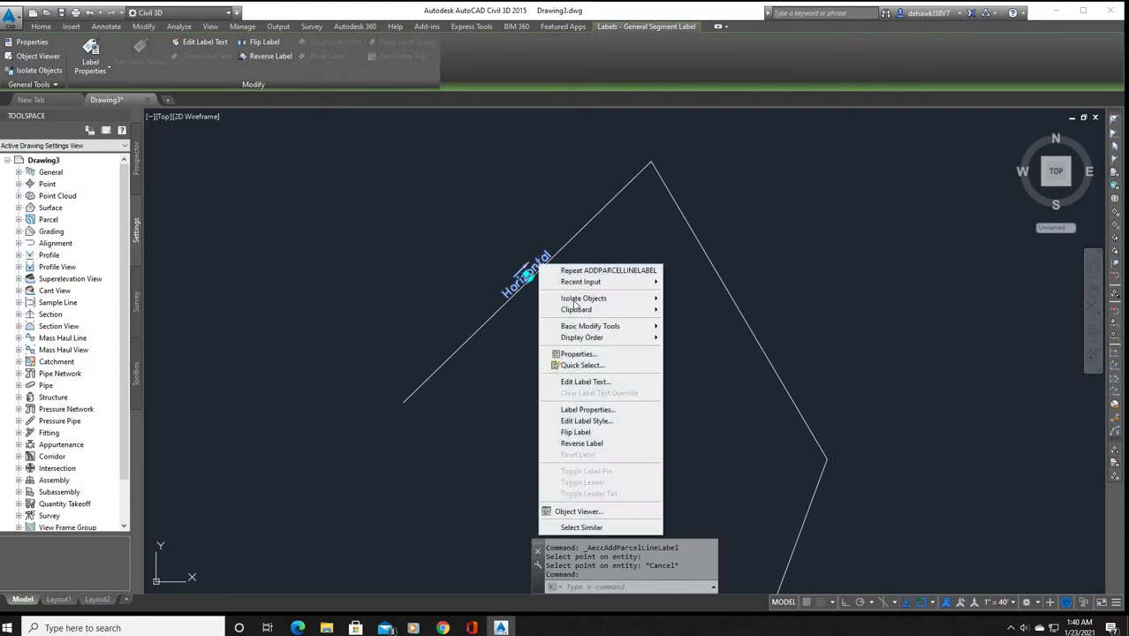
click(606, 423)
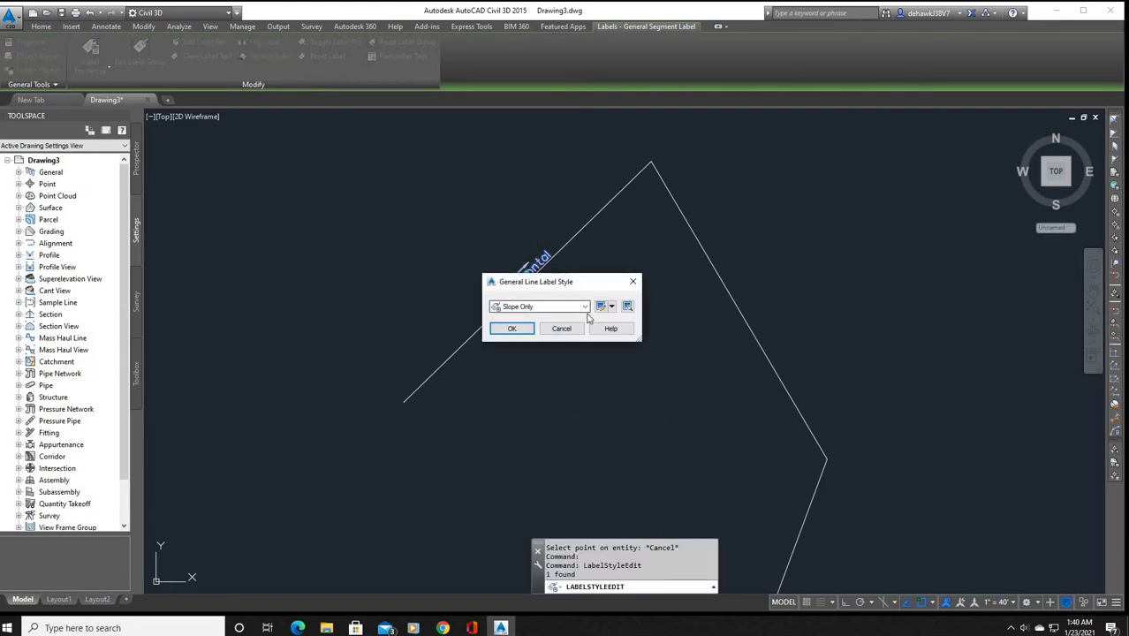
click(584, 308)
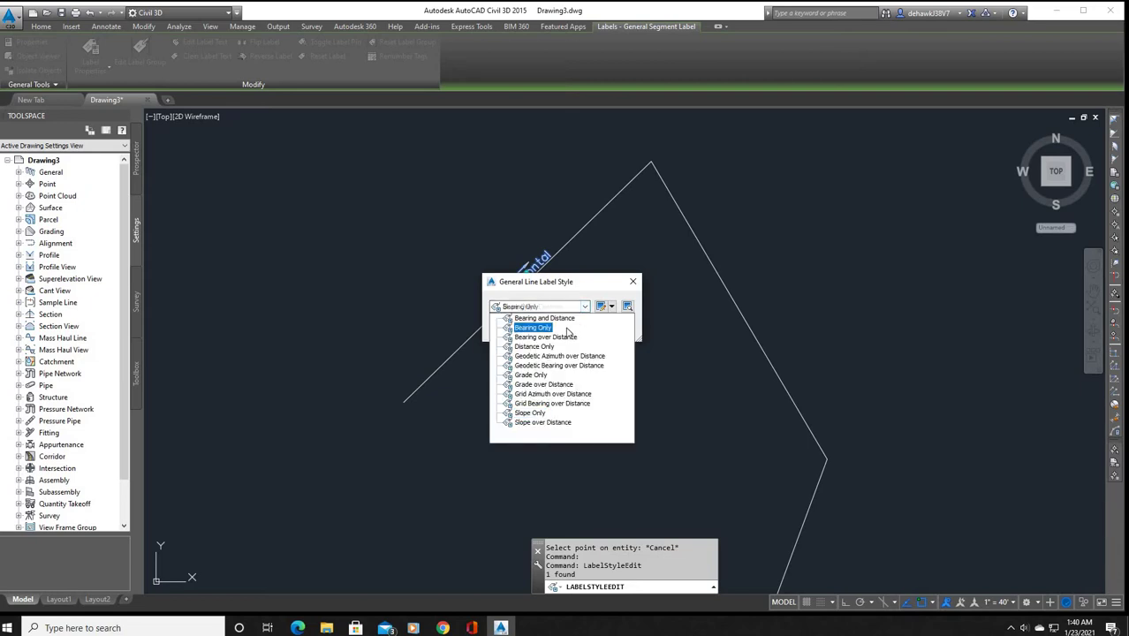
click(550, 339)
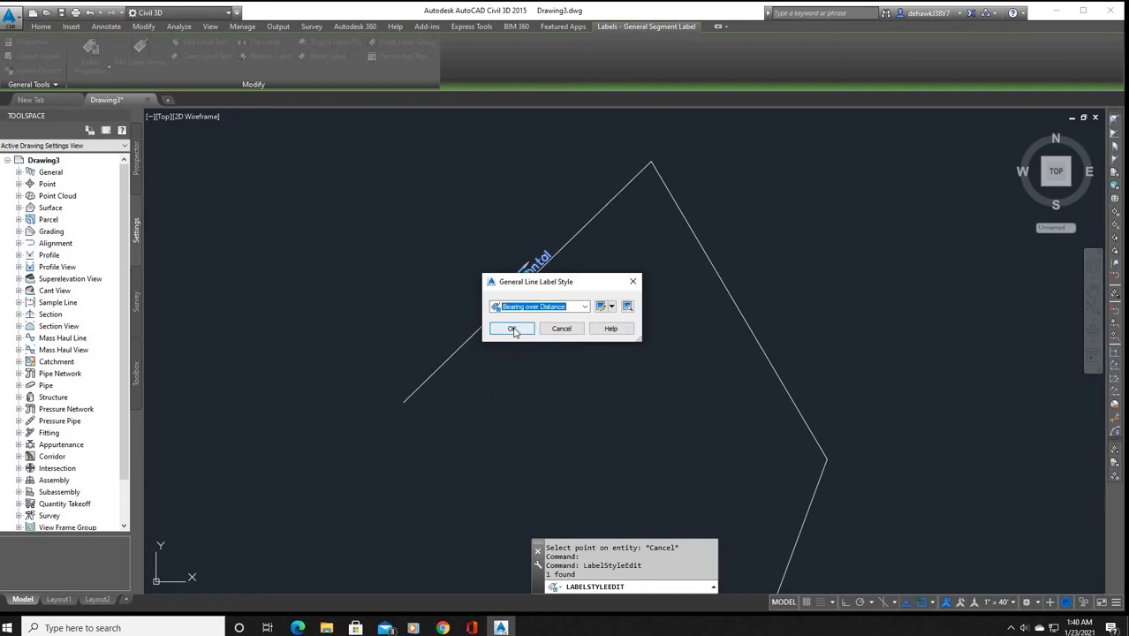
click(514, 332)
scroll(489, 336, down, 2)
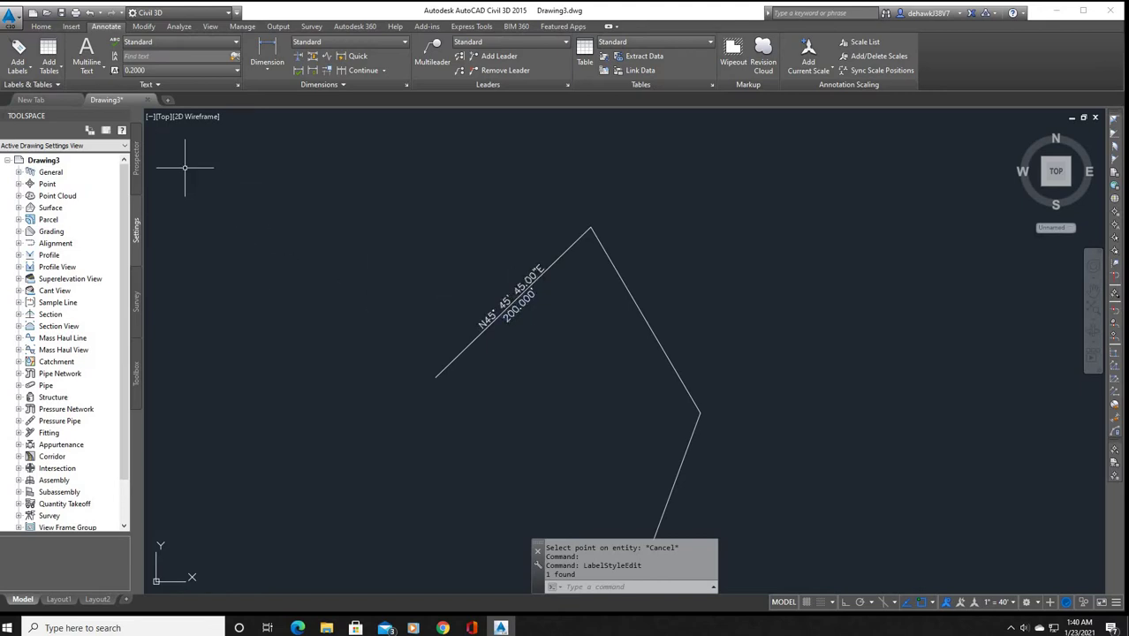
click(30, 69)
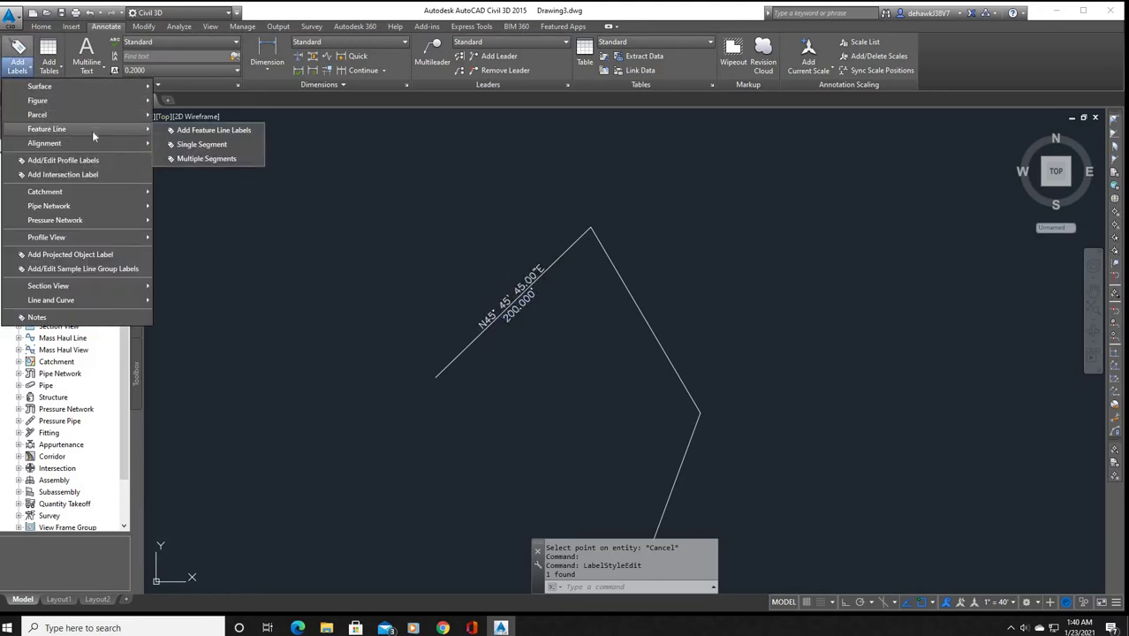
click(196, 147)
click(638, 311)
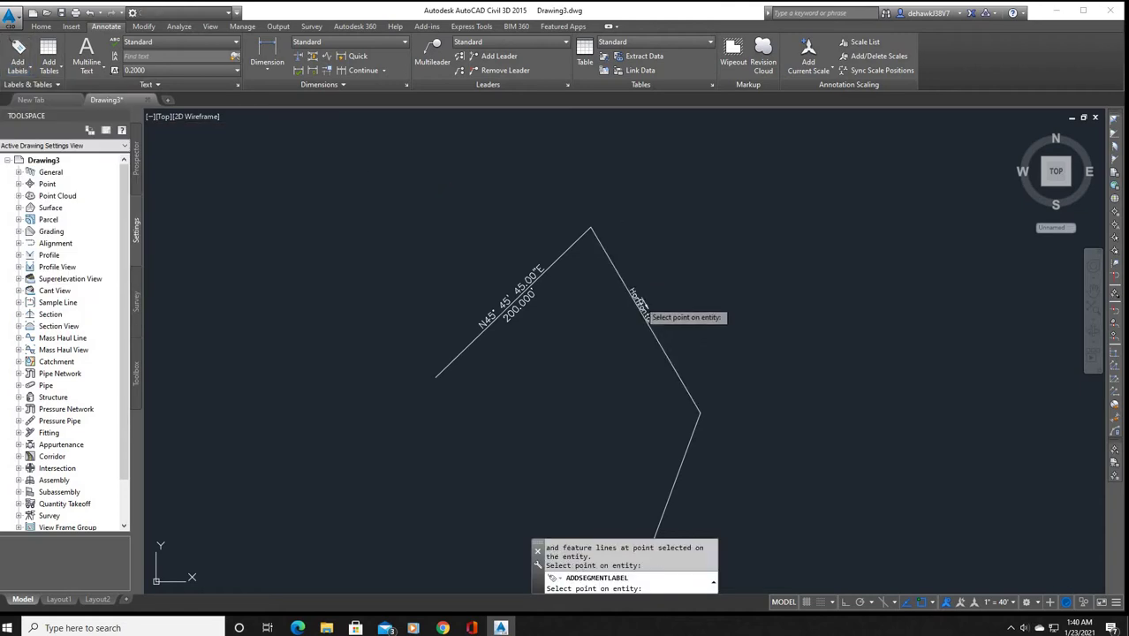
key(Escape)
click(645, 300)
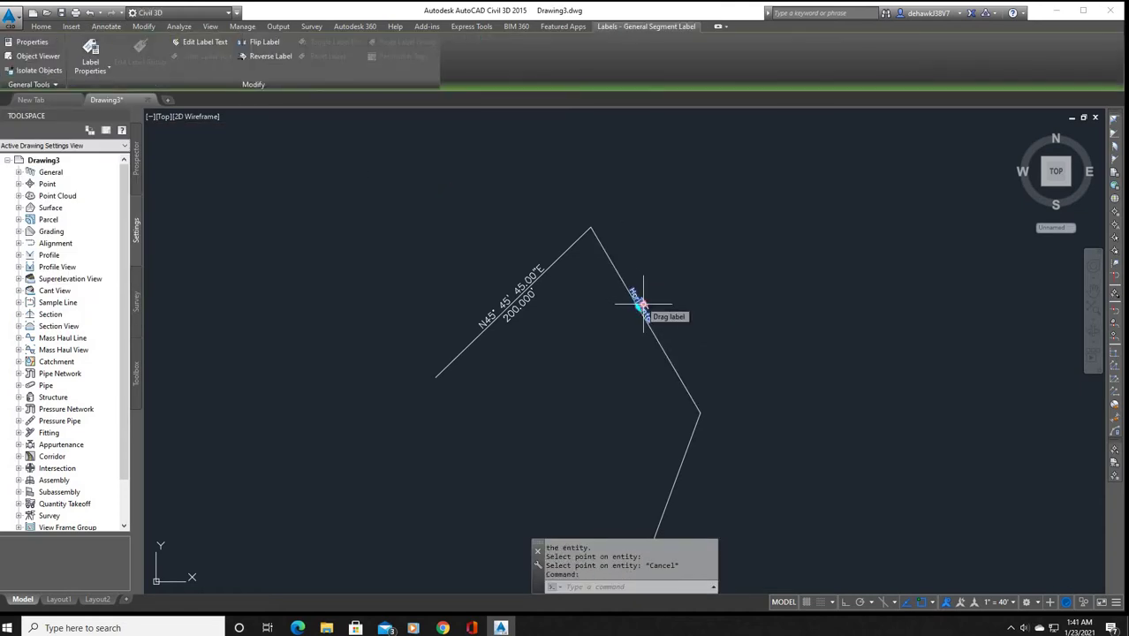
key(Delete)
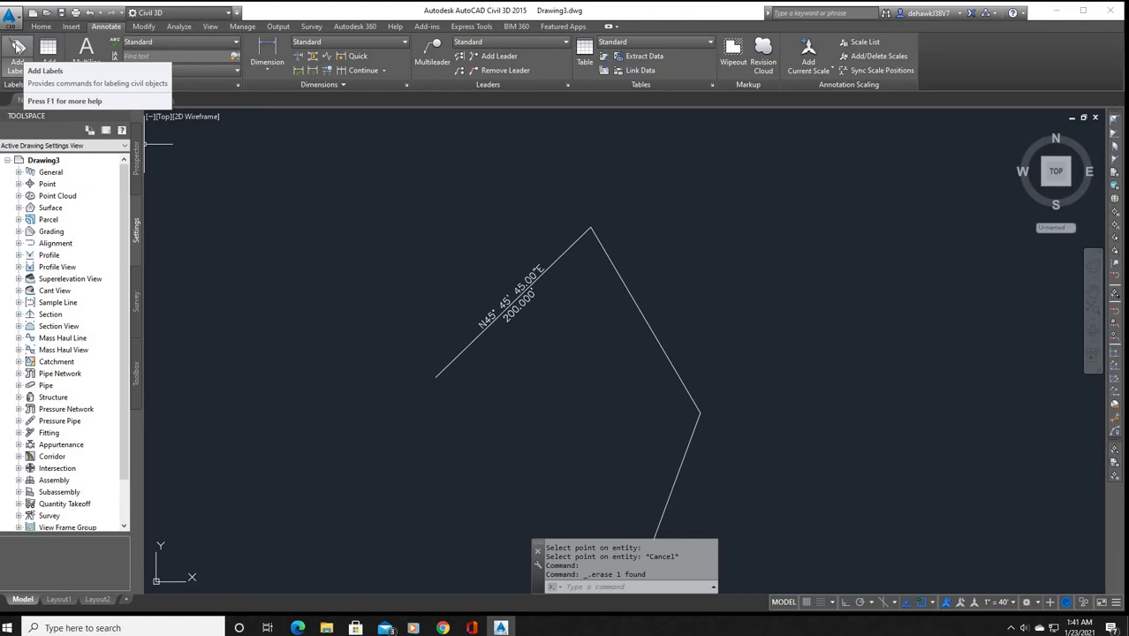
click(18, 46)
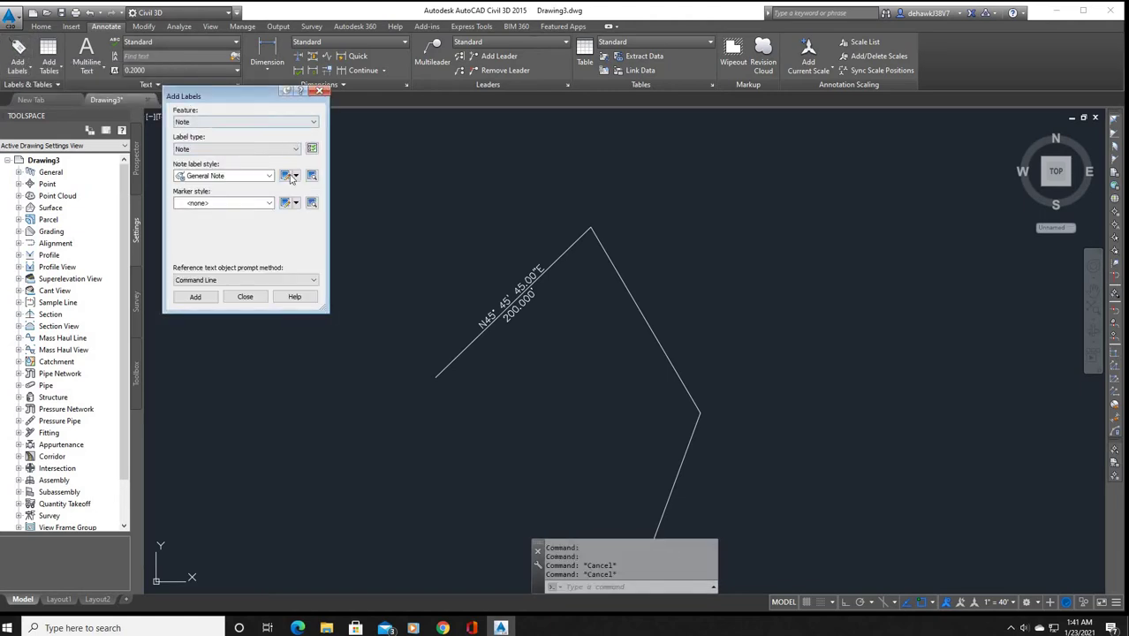
click(269, 176)
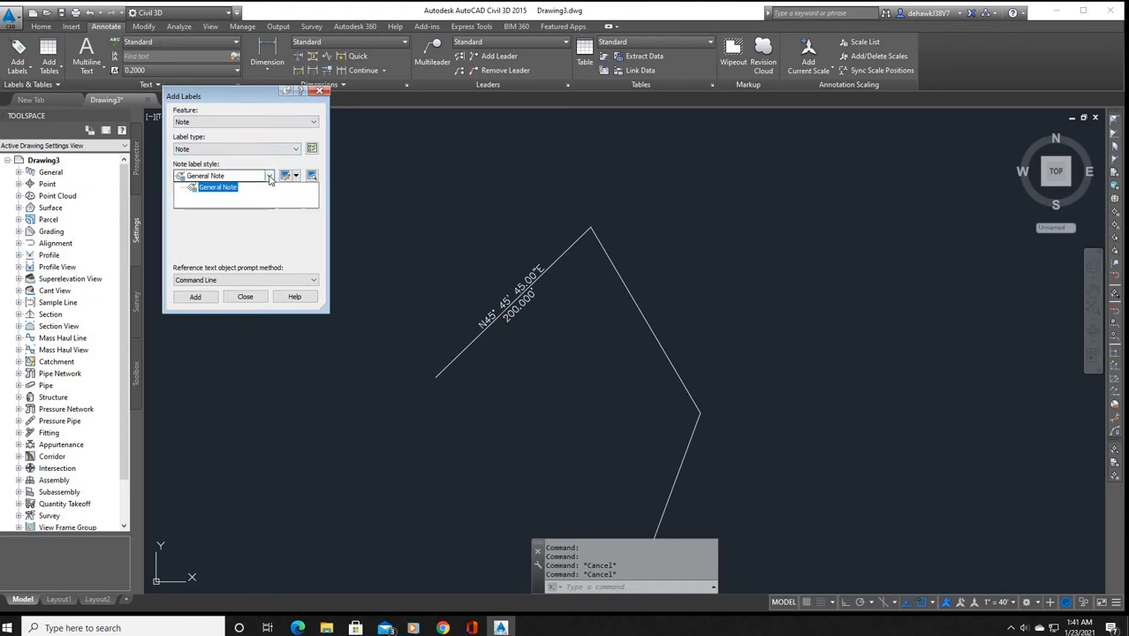
click(269, 177)
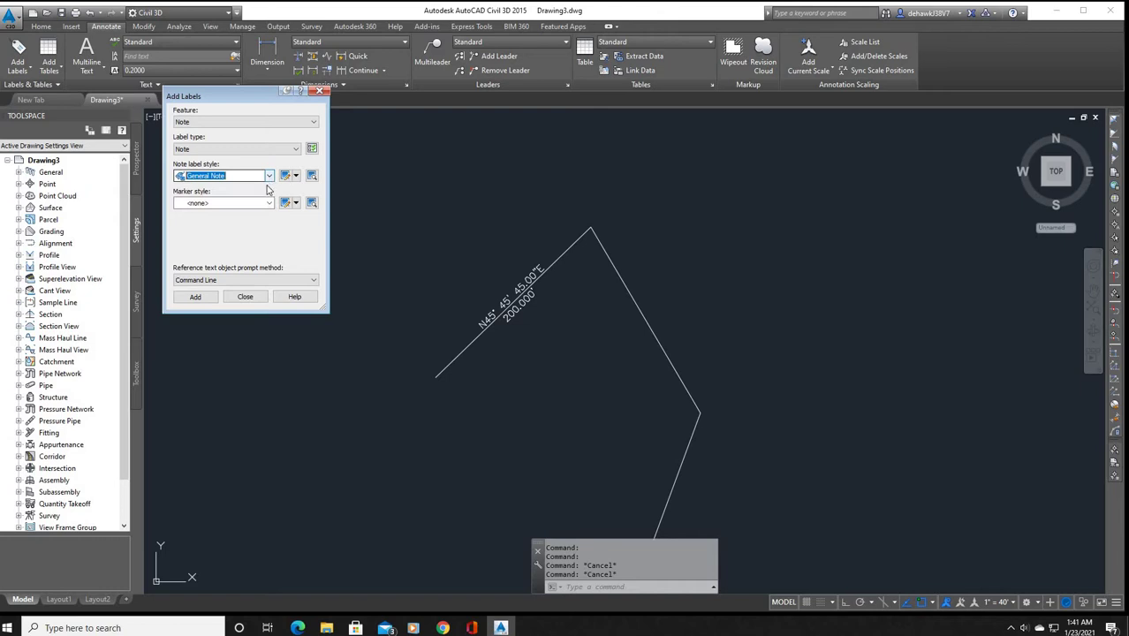
click(313, 123)
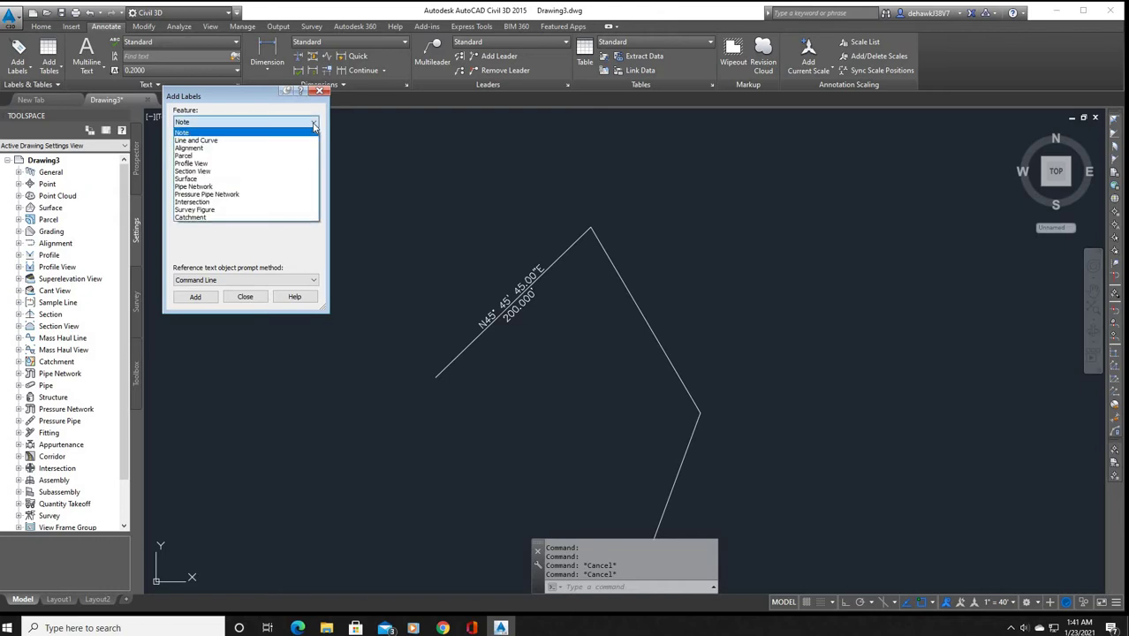
click(212, 142)
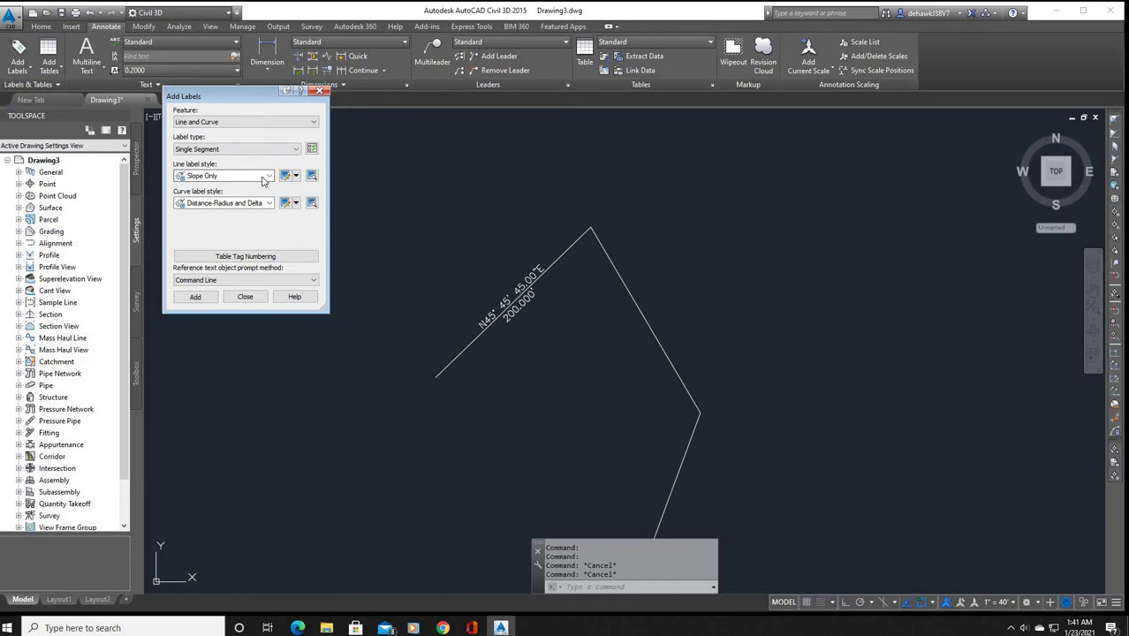
click(269, 175)
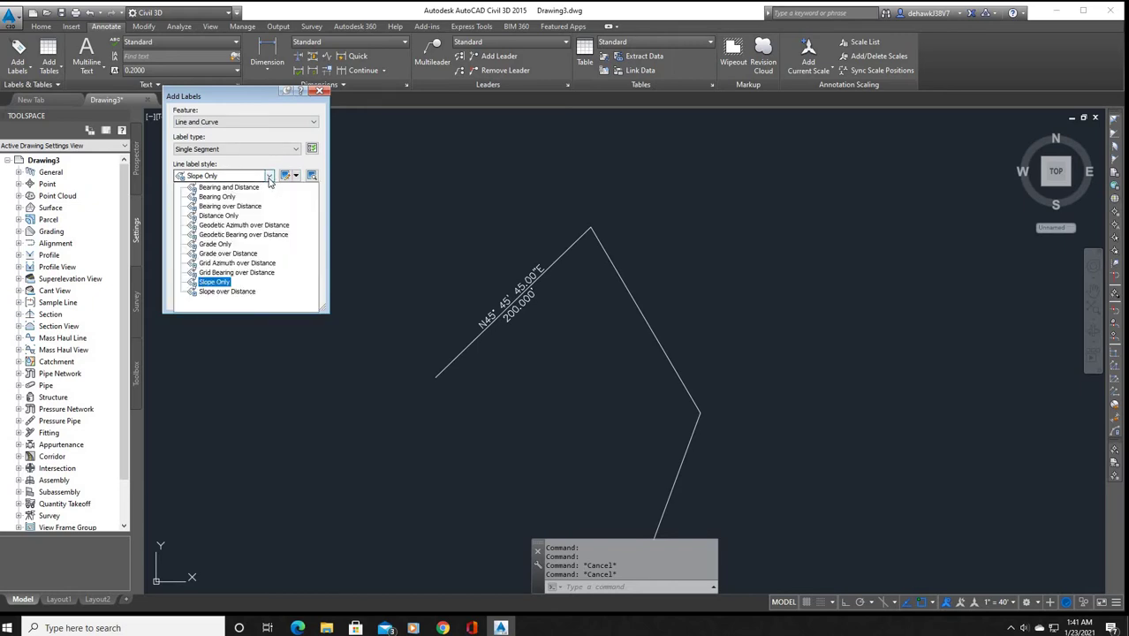
click(231, 206)
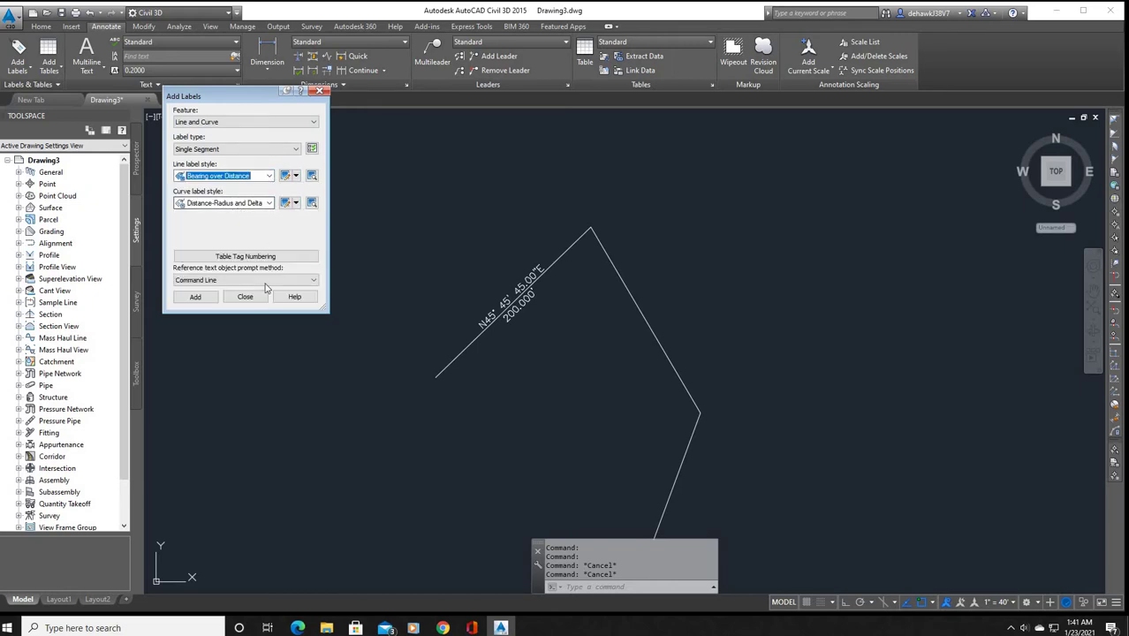
click(198, 297)
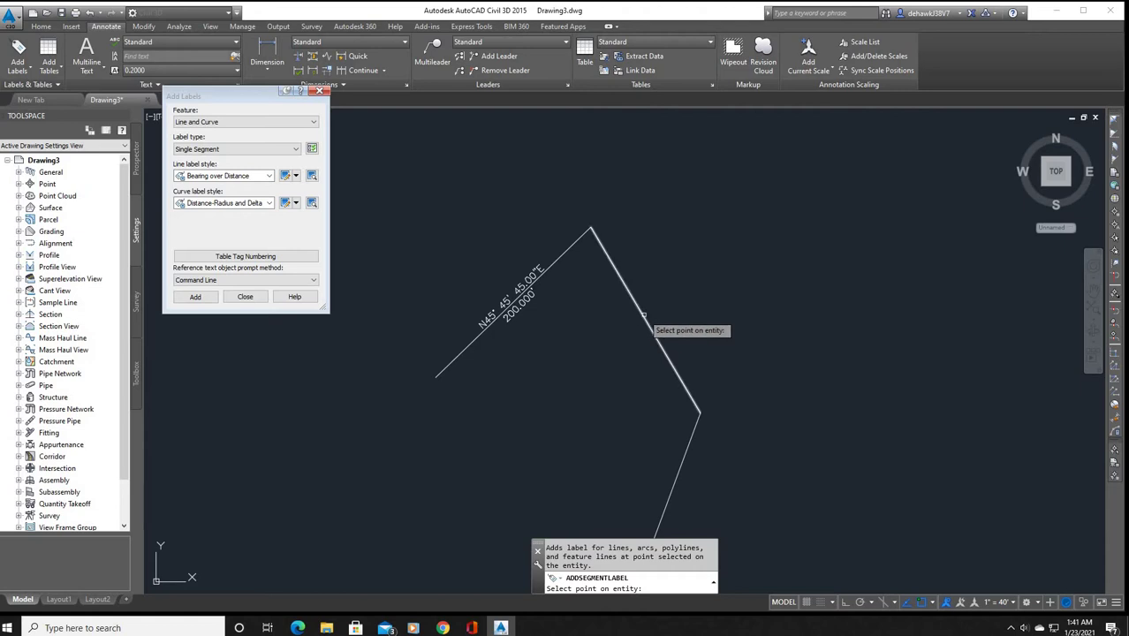
click(648, 322)
click(320, 91)
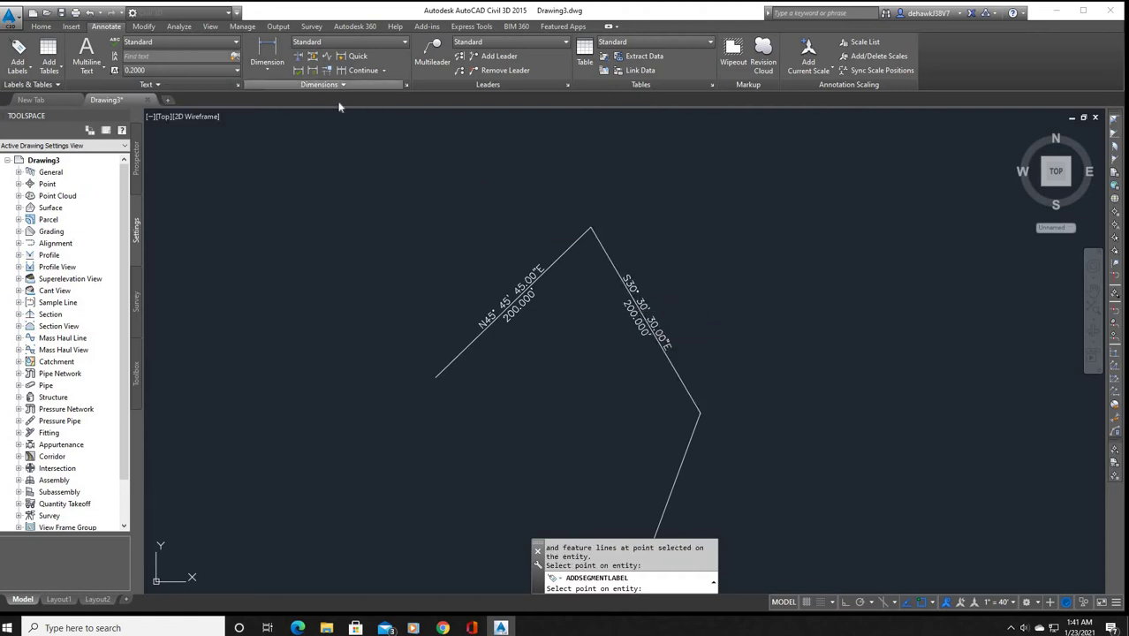
key(Escape)
click(643, 305)
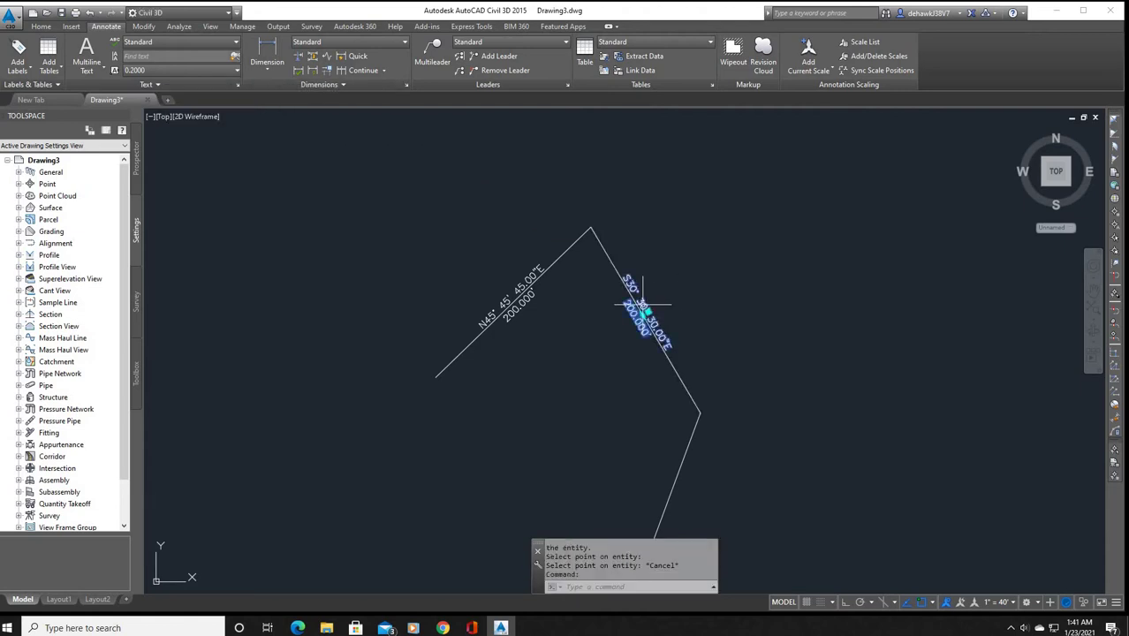
key(Delete)
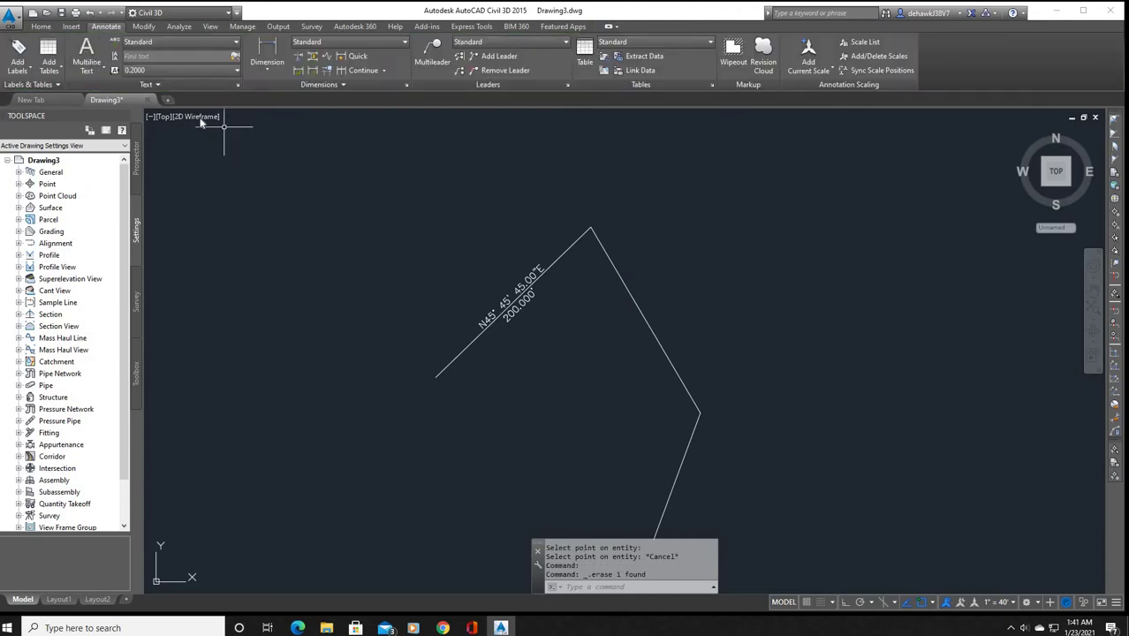
- Add Single Segment parcel labels to the second and third lines: S30°30'30.00"E 200.000' and S20°20'20.00"W 125.000'
click(18, 66)
mouse_move(51, 116)
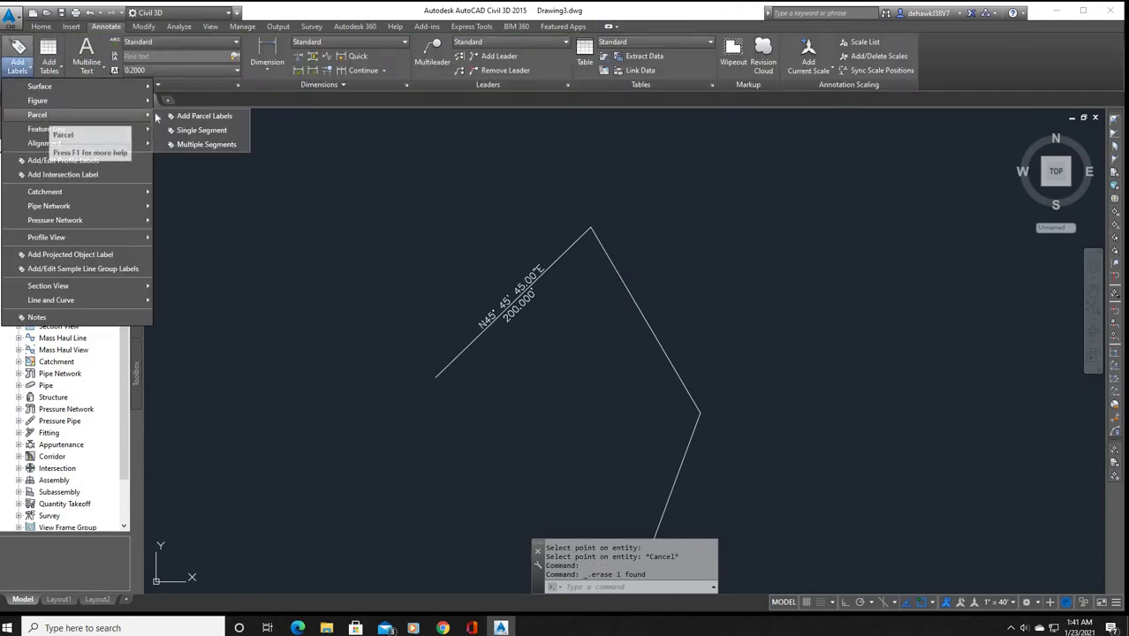
click(208, 131)
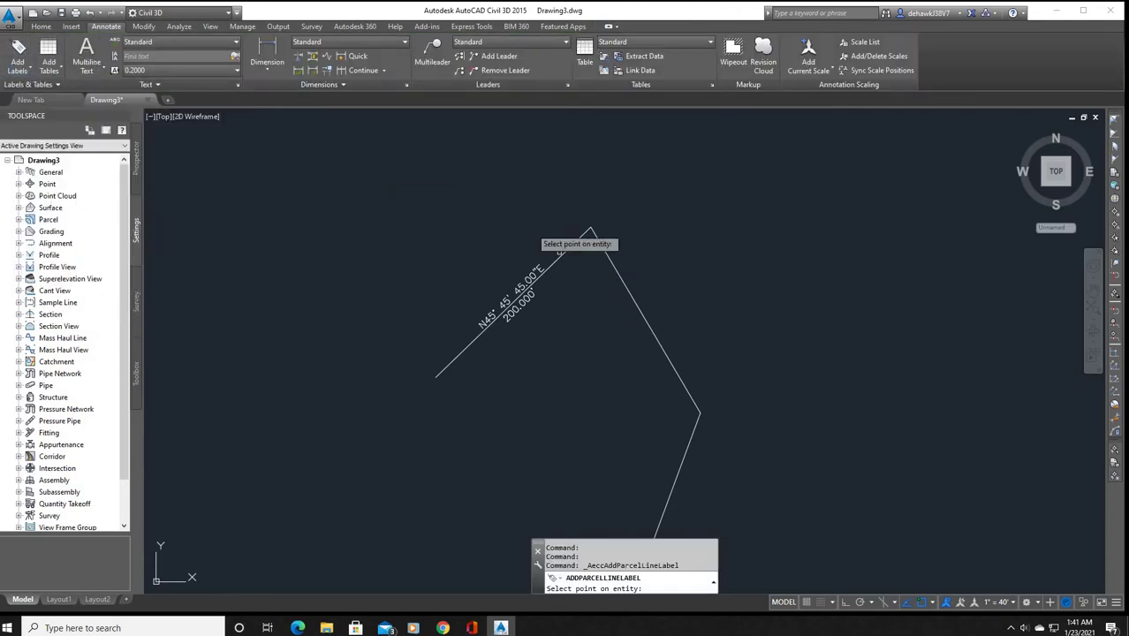
click(634, 303)
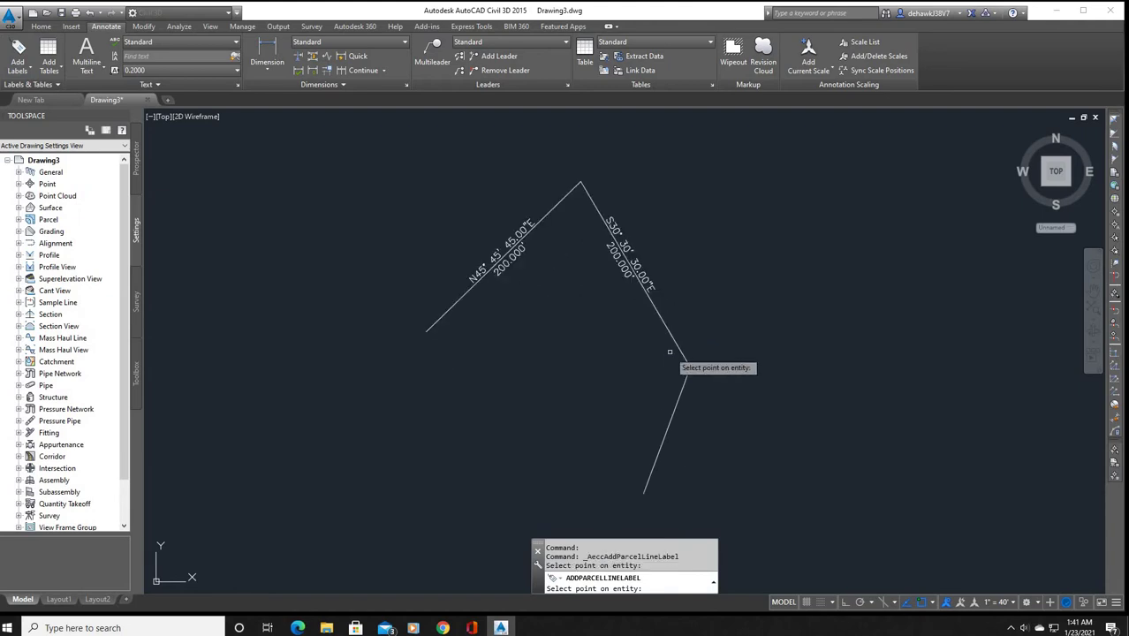
click(679, 402)
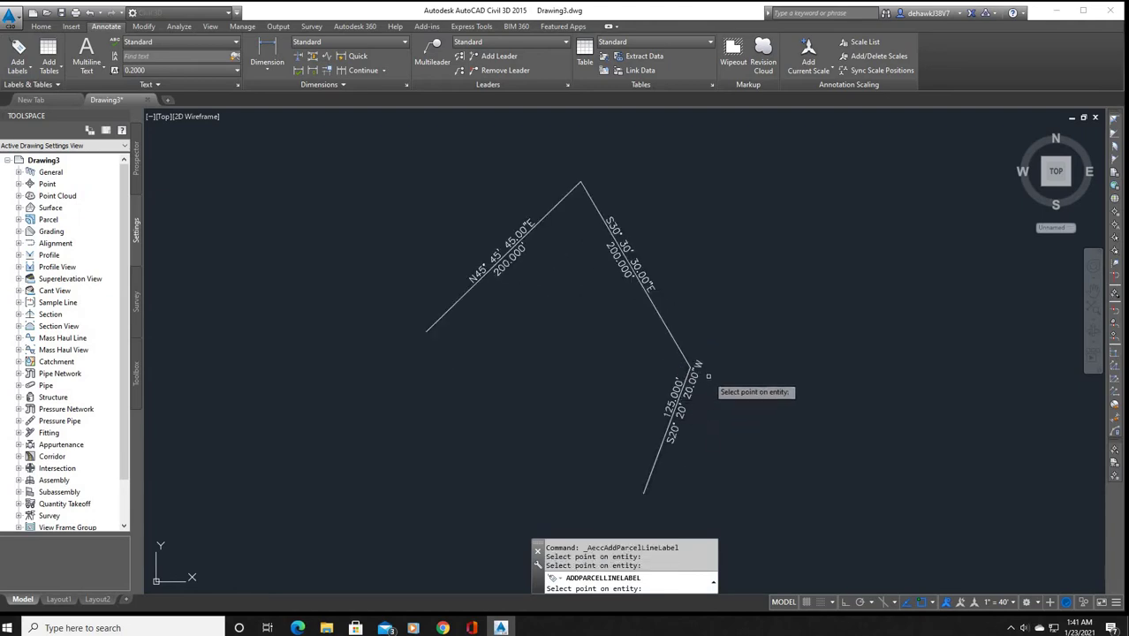
key(Escape)
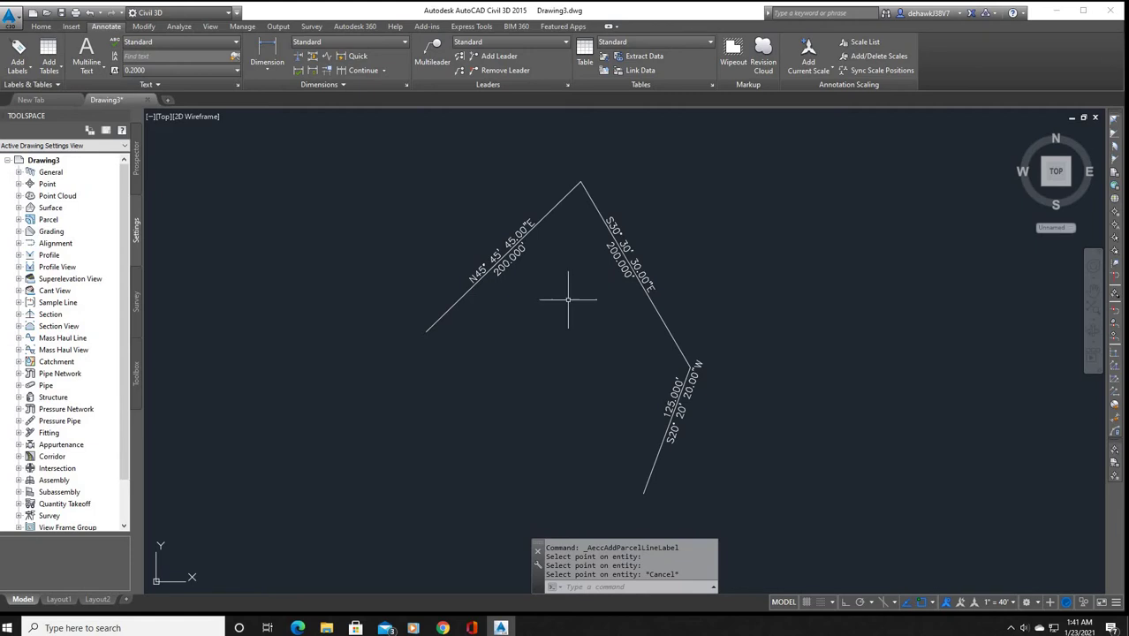
scroll(582, 301, down, 1)
scroll(656, 356, up, 1)
scroll(610, 332, down, 1)
scroll(613, 331, up, 1)
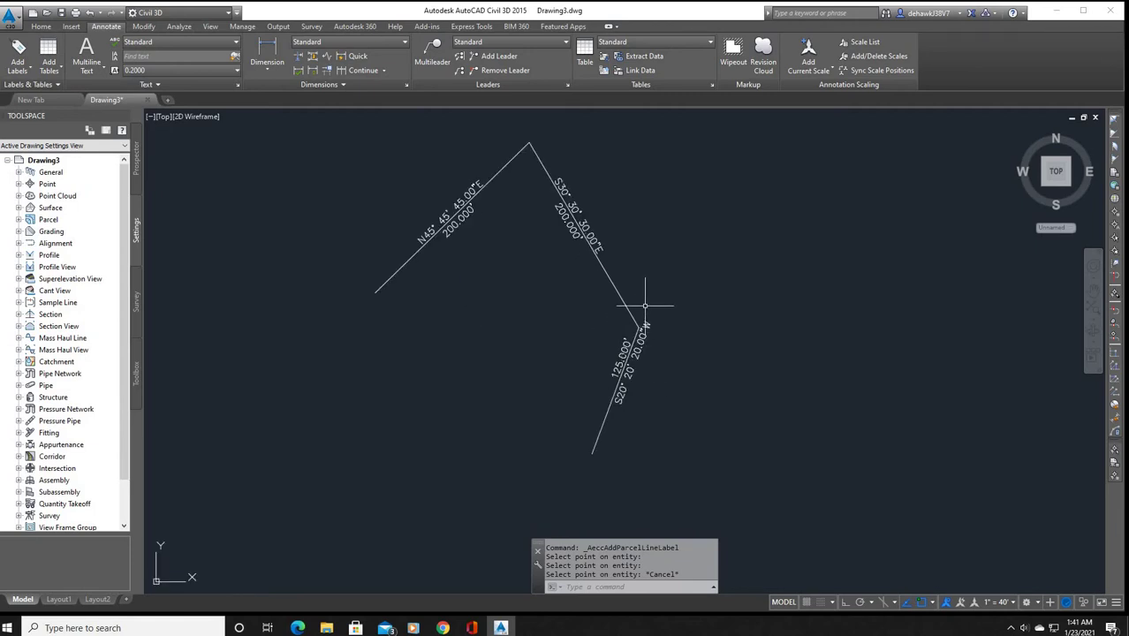
- Fillet the second and third lines with radius 25, shortening them to 188.116' and 113.116'
key(Escape)
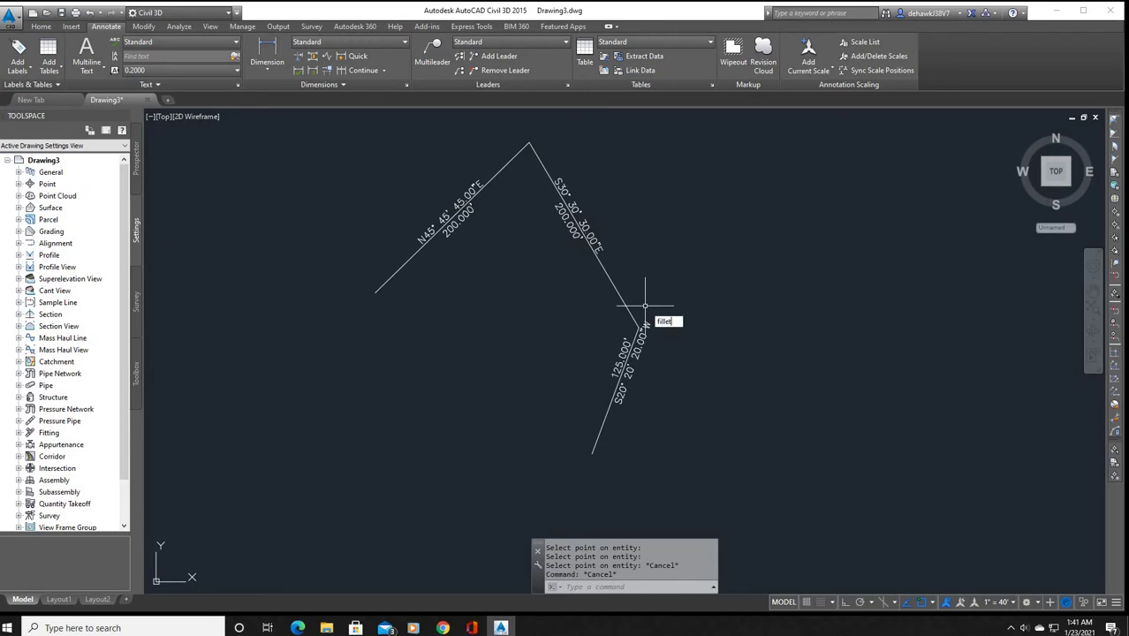
text(fillet)
key(Return)
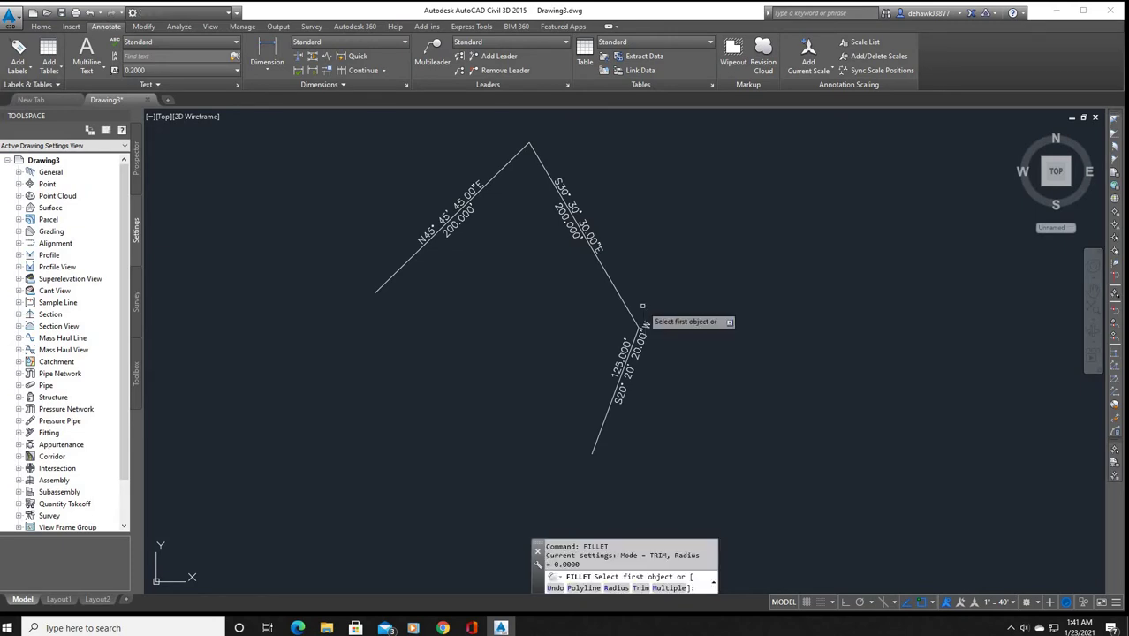
text(r)
key(Return)
text(25)
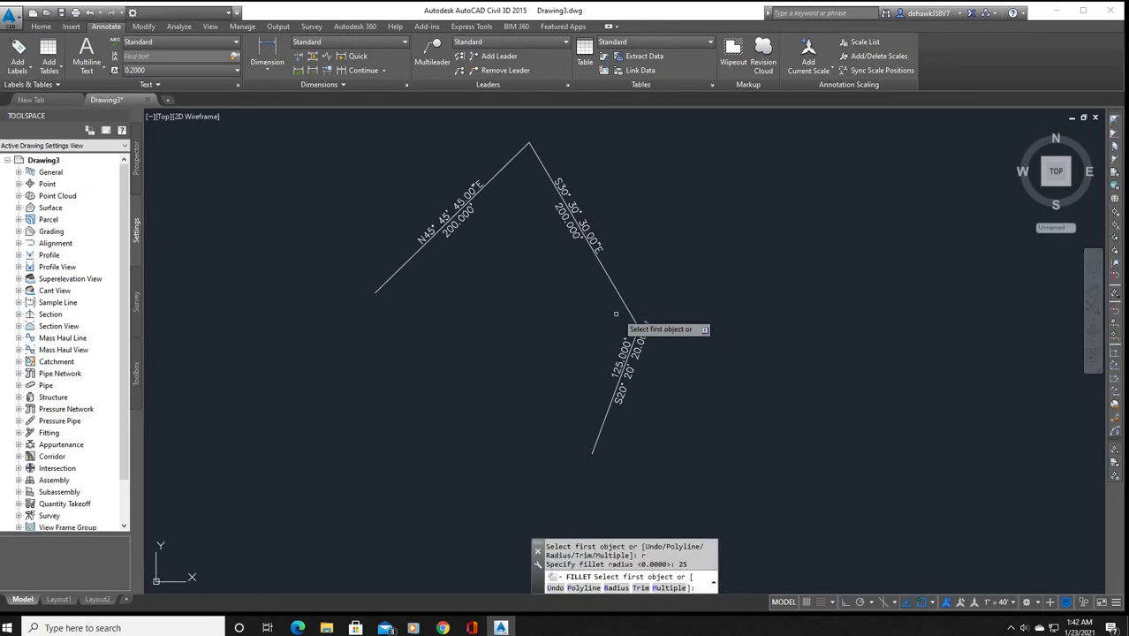
key(Return)
click(624, 308)
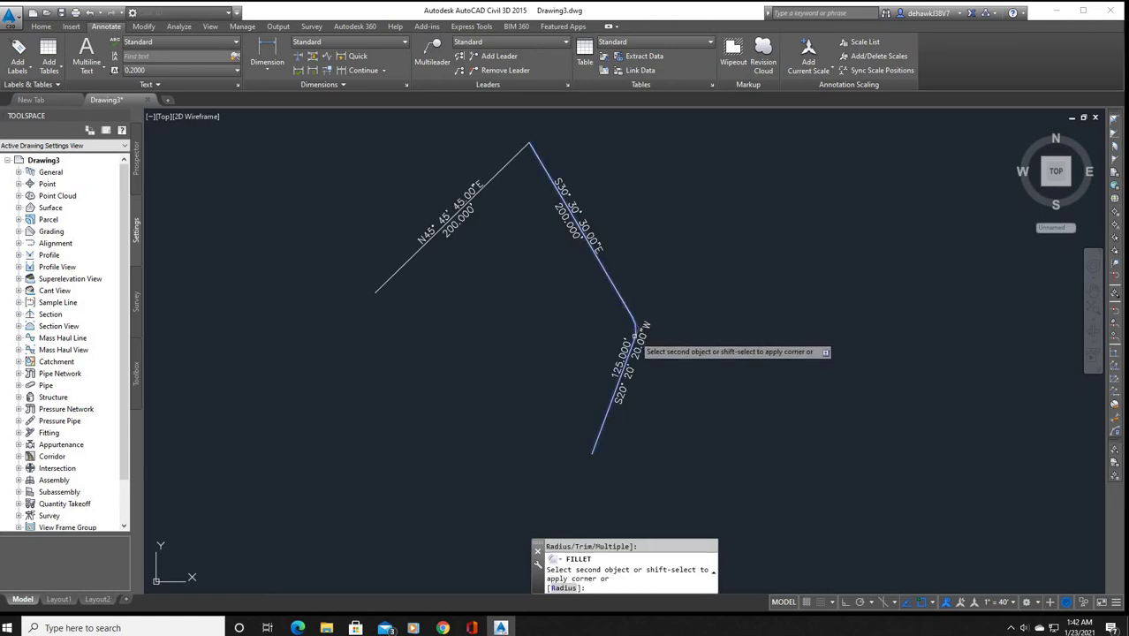
click(623, 341)
key(Escape)
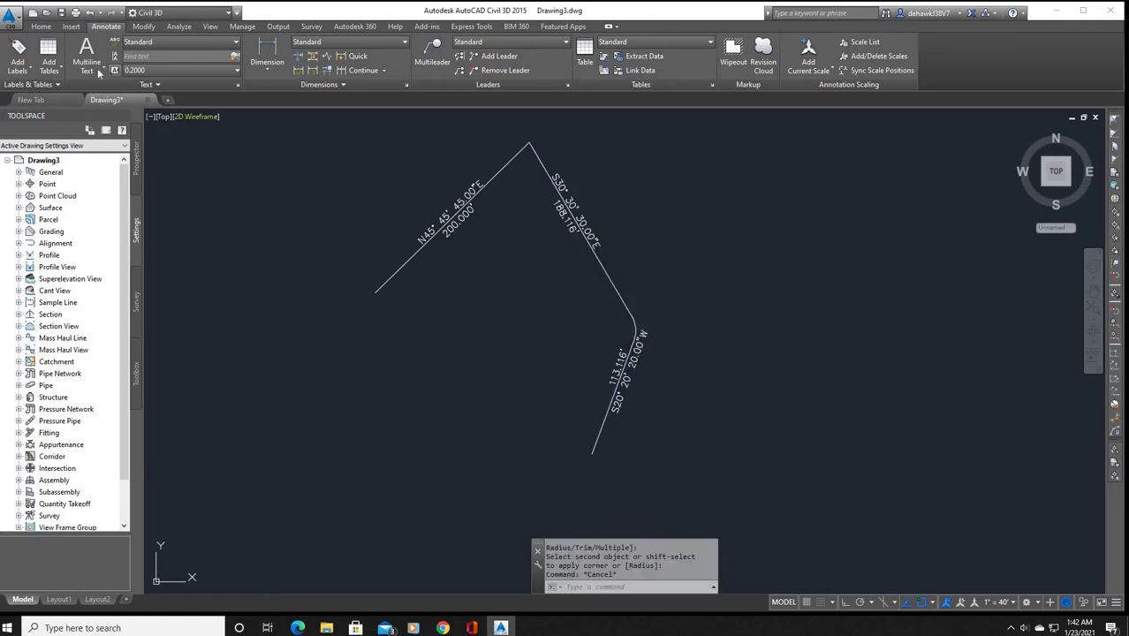
- Label the fillet arc and drag its curve label (L=22.186, R=25.000) right of the curve with a leader
click(17, 67)
mouse_move(59, 114)
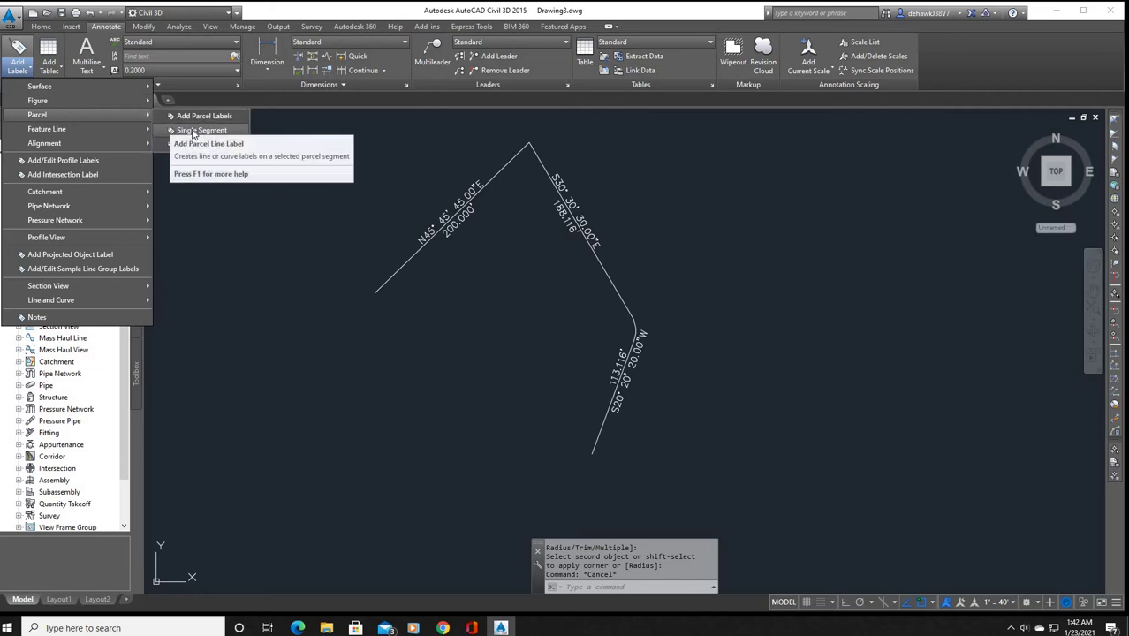
click(194, 131)
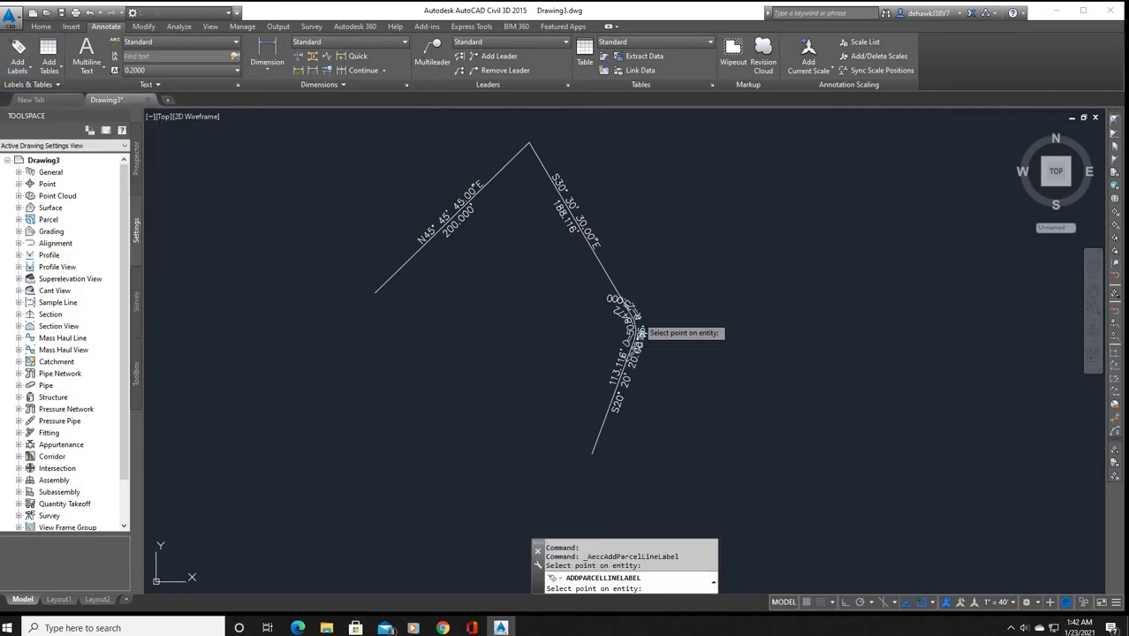
key(Escape)
click(629, 324)
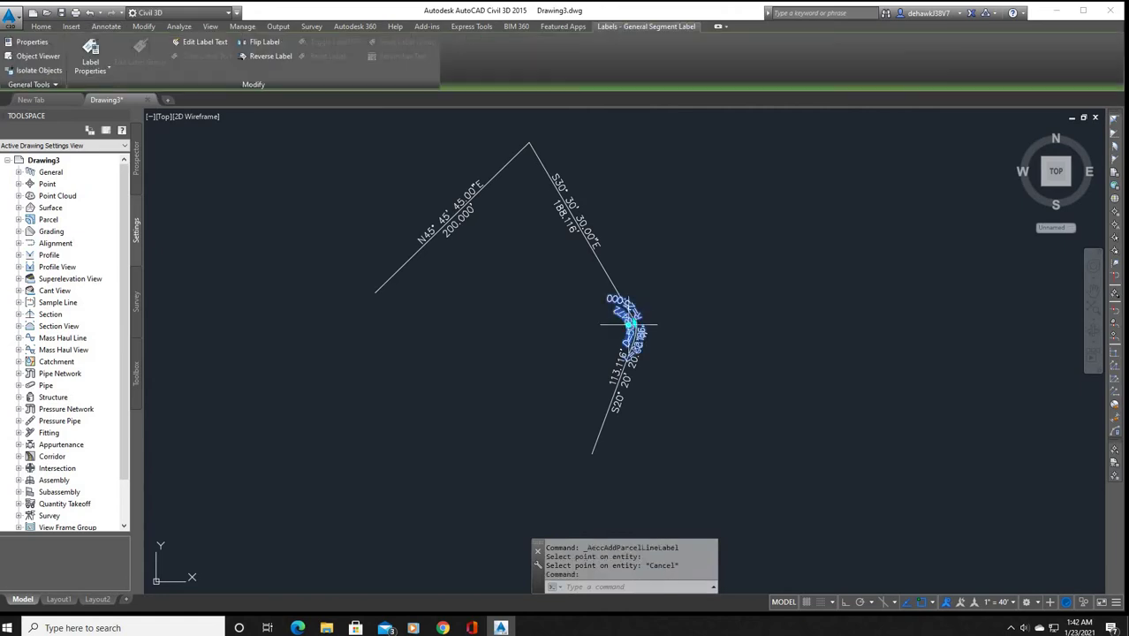
click(630, 323)
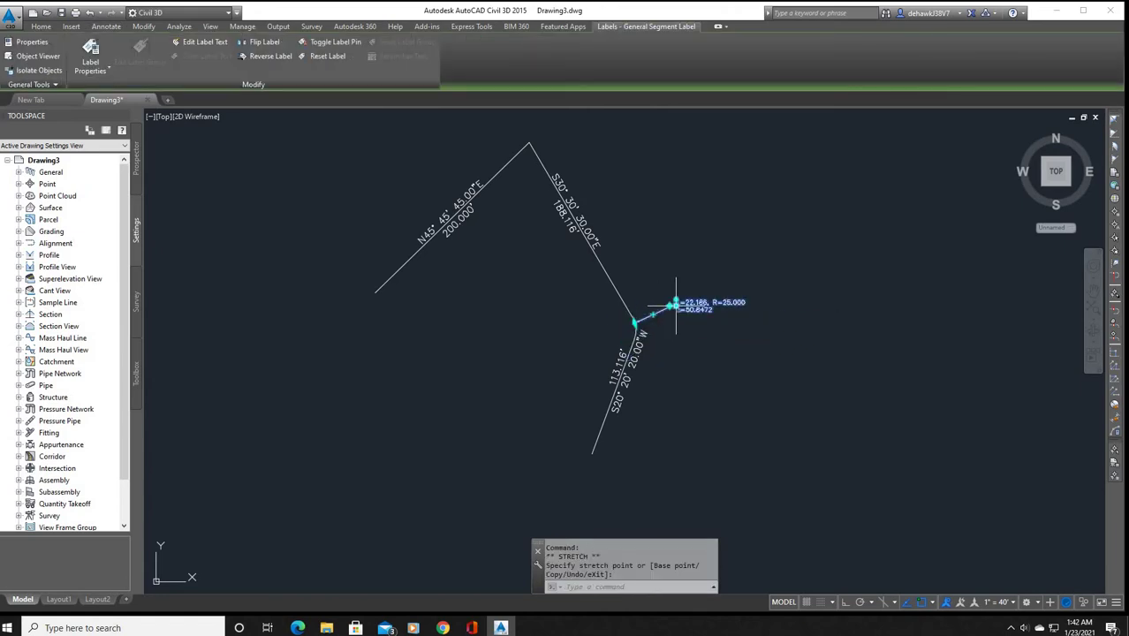
key(Escape)
key(Escape)
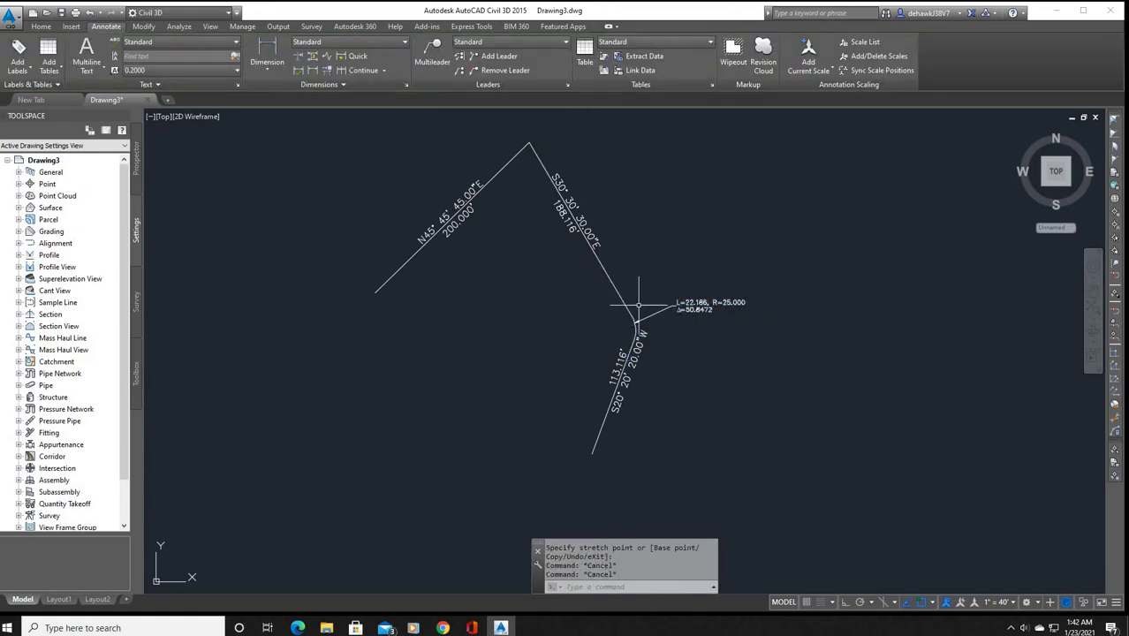
scroll(631, 313, up, 2)
scroll(630, 313, down, 2)
scroll(678, 328, up, 2)
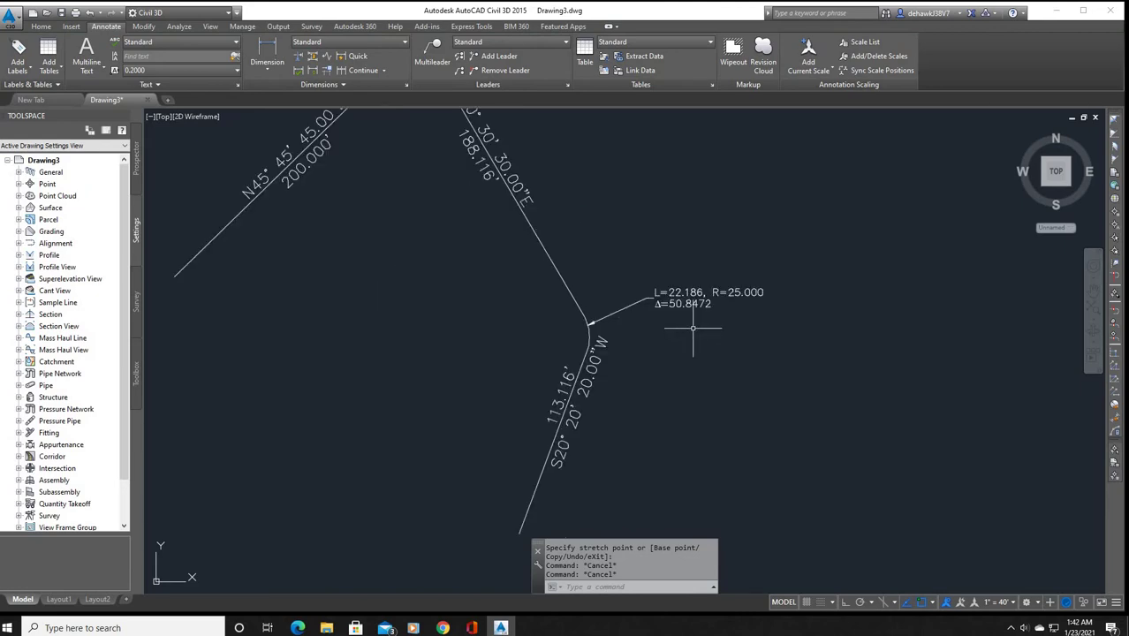
- Drag the S30°30'30.00"E / 188.116' label up and right off its line, leaving a leader
scroll(595, 322, down, 2)
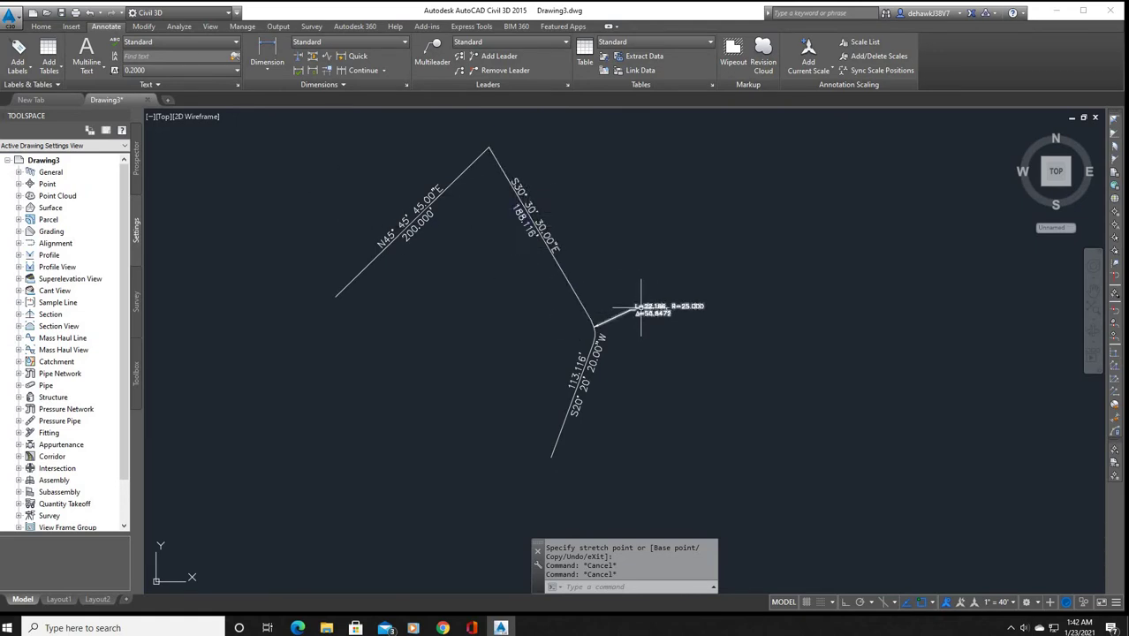
click(536, 220)
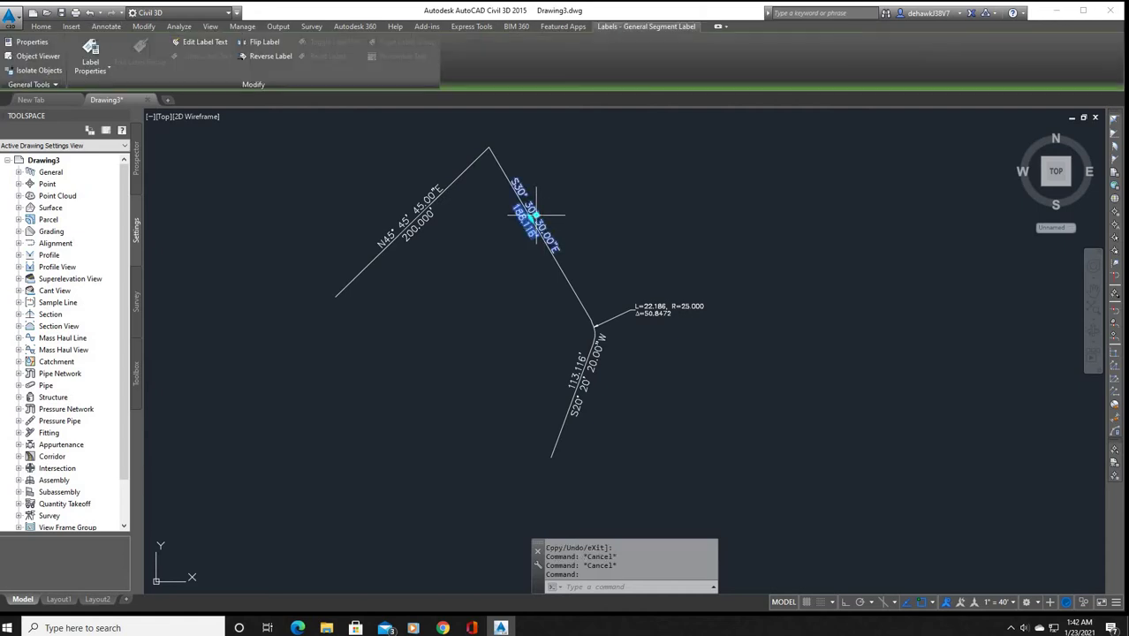
click(534, 215)
click(585, 190)
key(Escape)
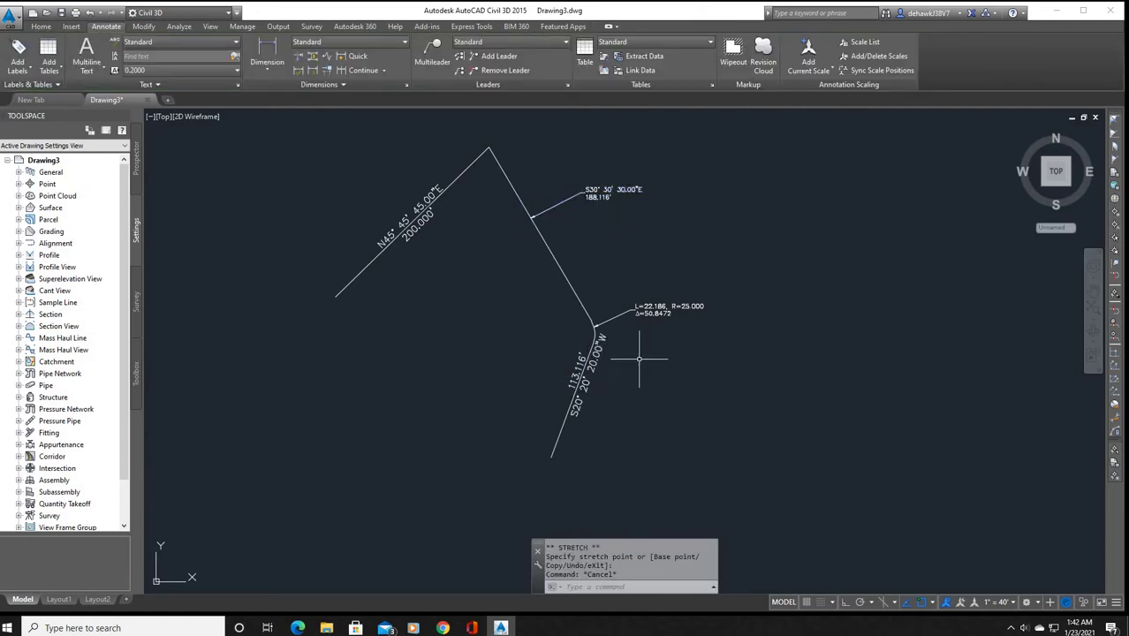
- Open the line label's Bearing over Distance style editor, then close it without changes
click(658, 305)
right_click(659, 306)
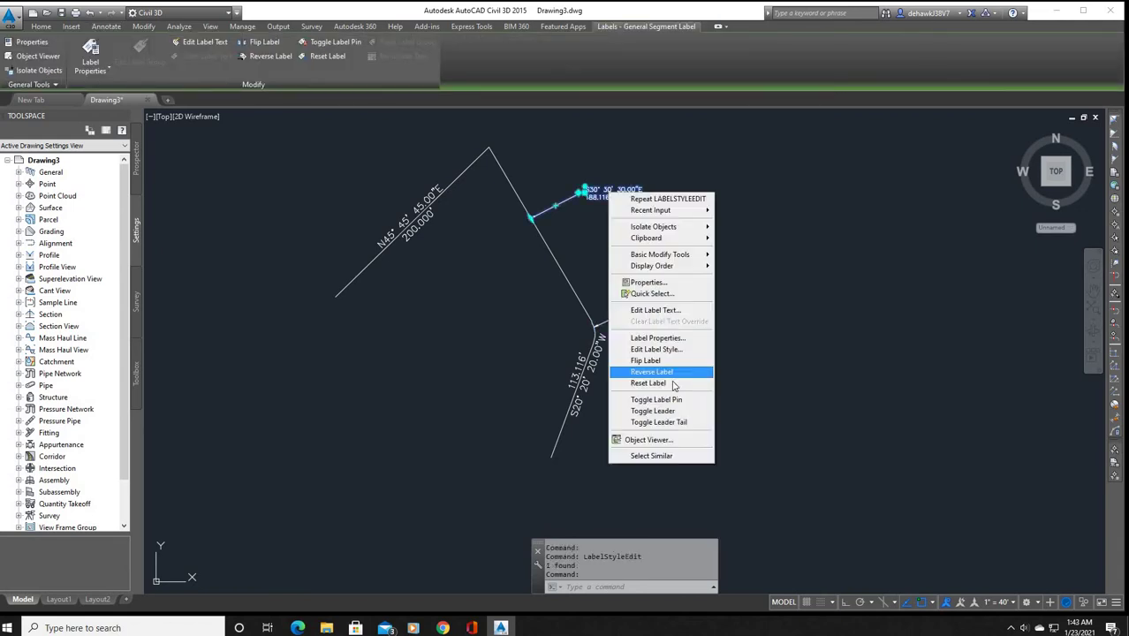
click(655, 349)
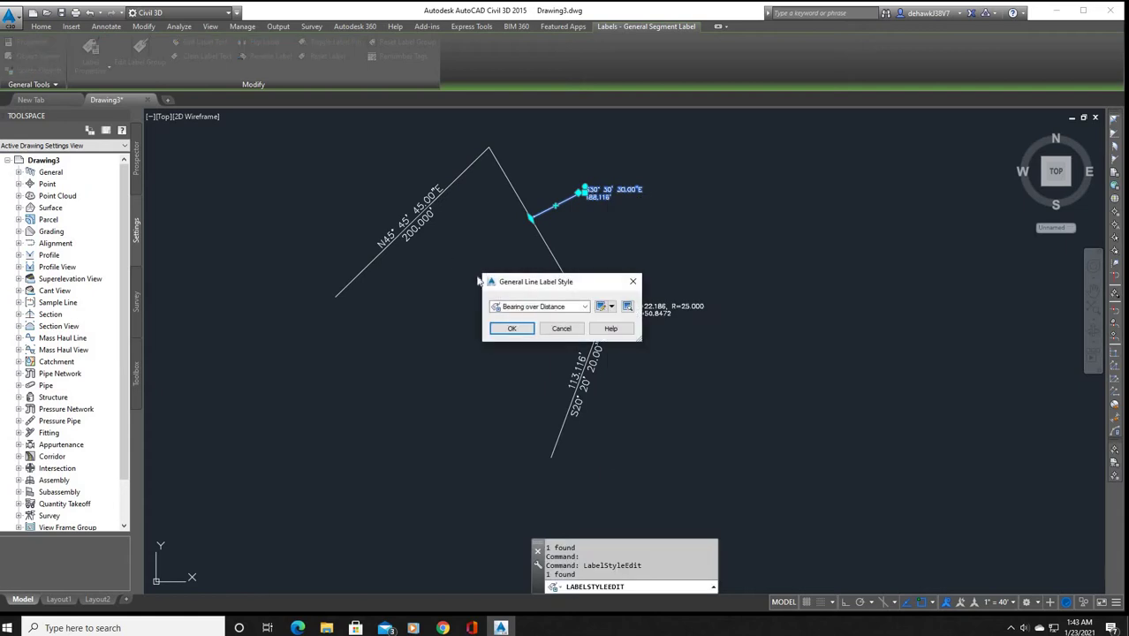
click(599, 306)
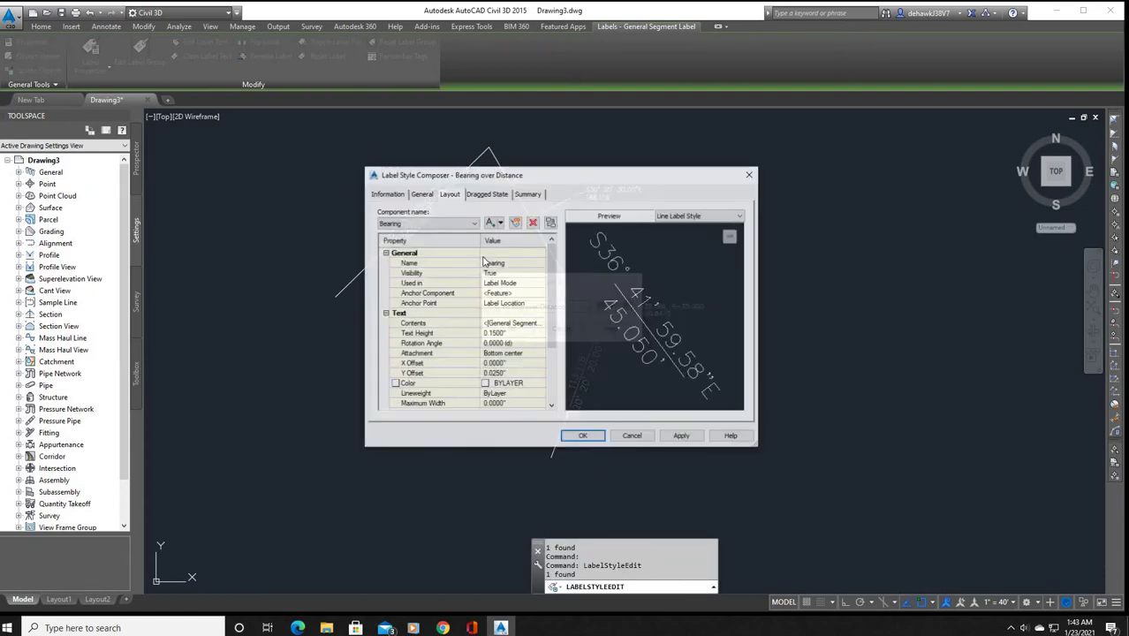
click(510, 333)
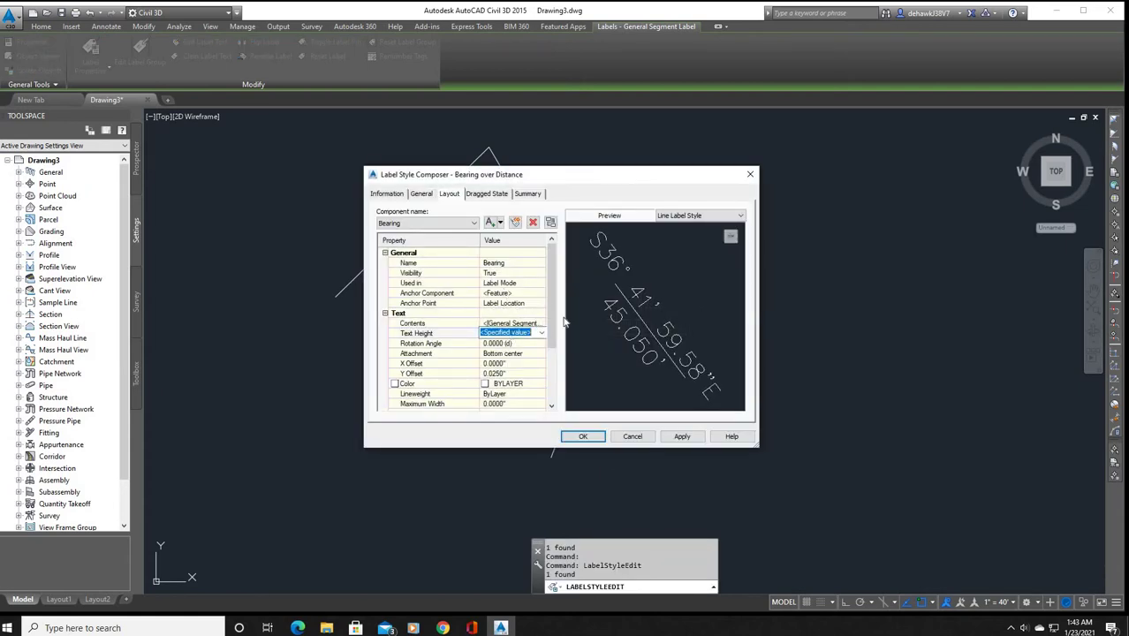
click(750, 175)
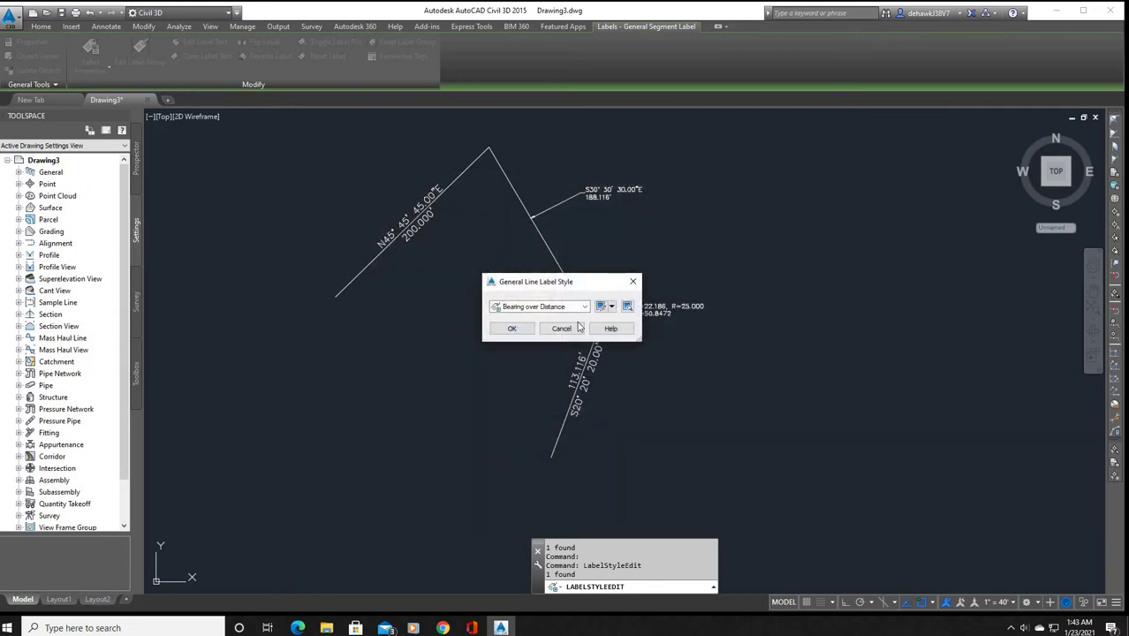
click(512, 327)
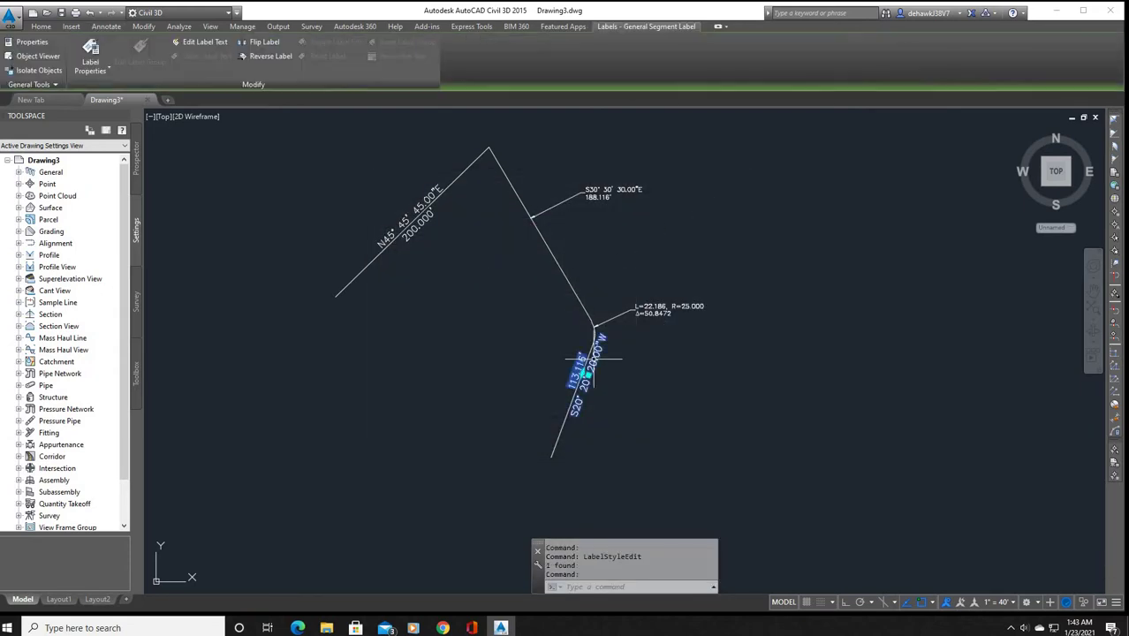
- Reopen the Bearing over Distance style and review the Distance and Table Tag heights, leaving Table Tag at 0.1000"
right_click(594, 358)
click(641, 244)
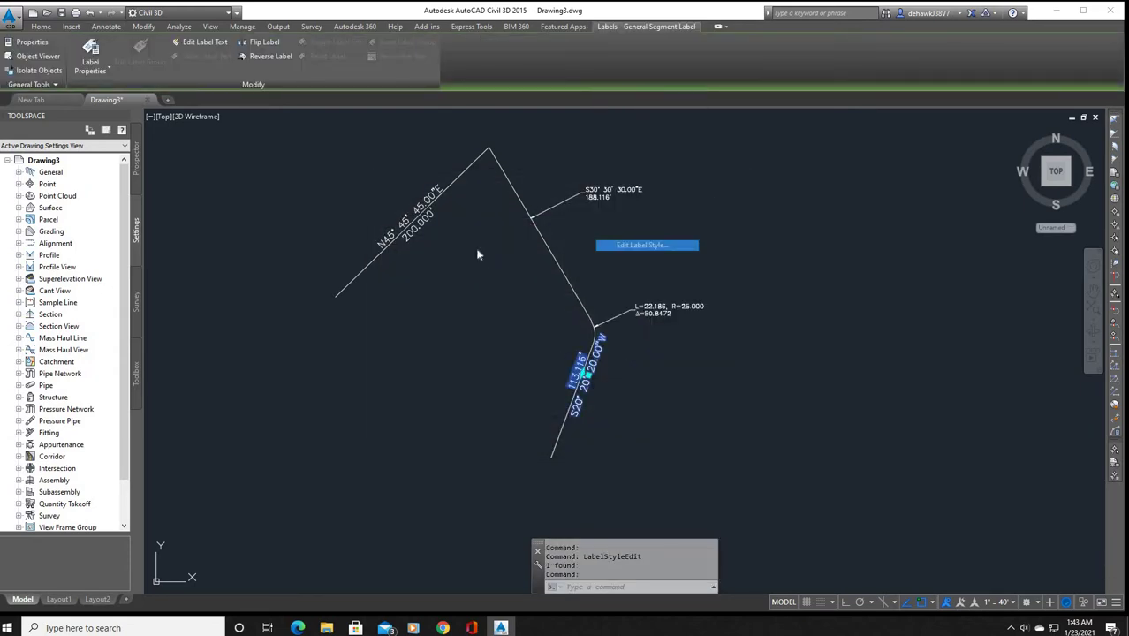
click(599, 308)
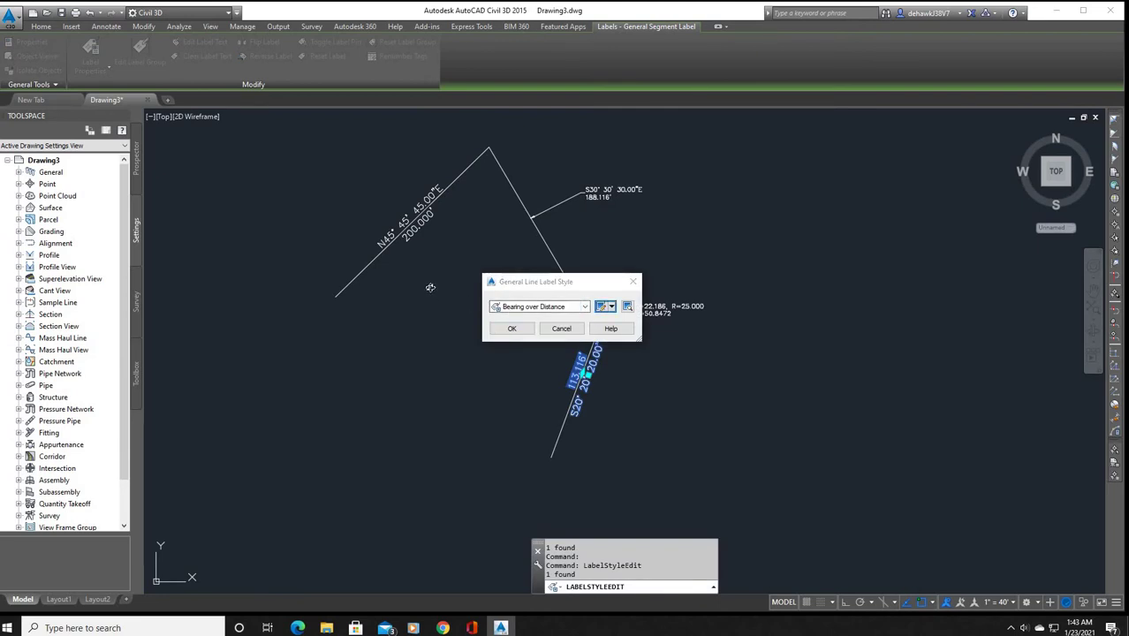
click(511, 333)
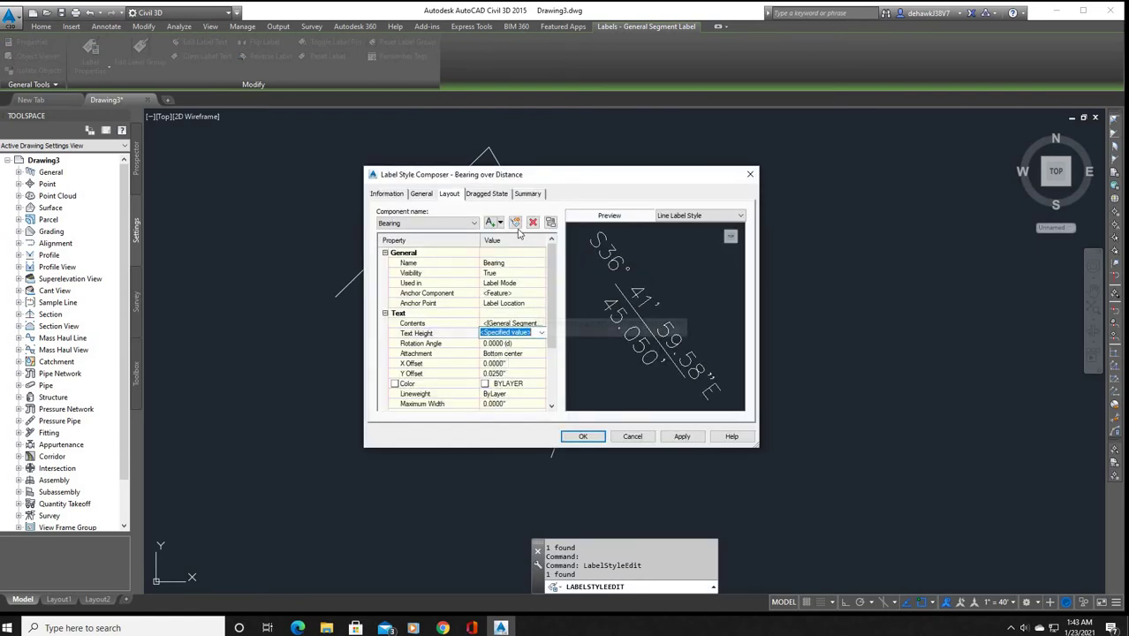
click(417, 226)
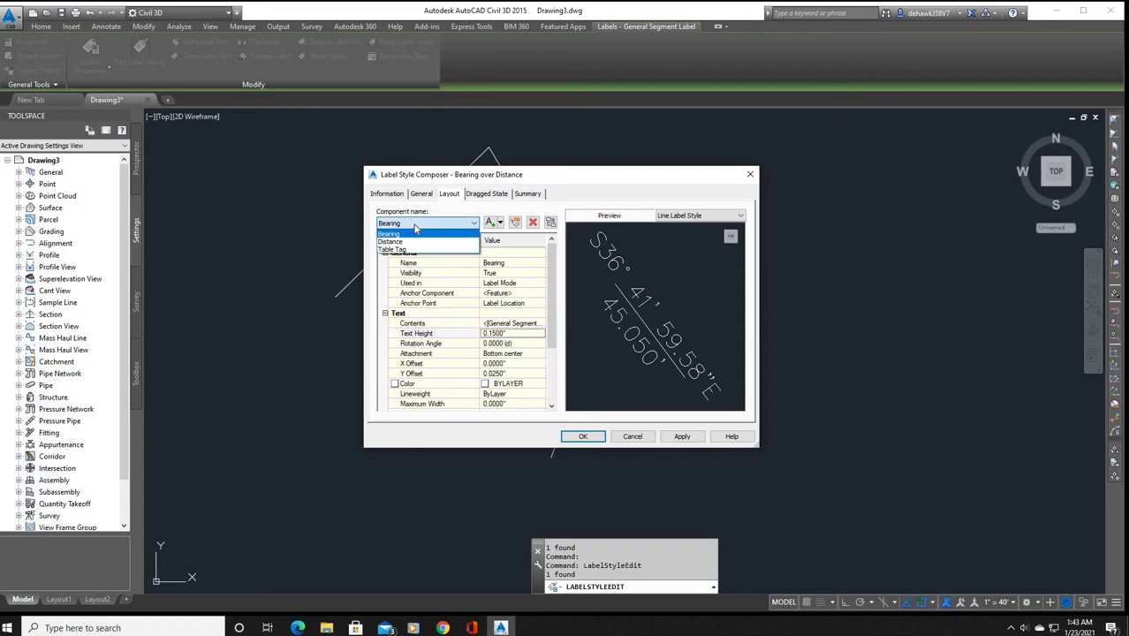
click(397, 244)
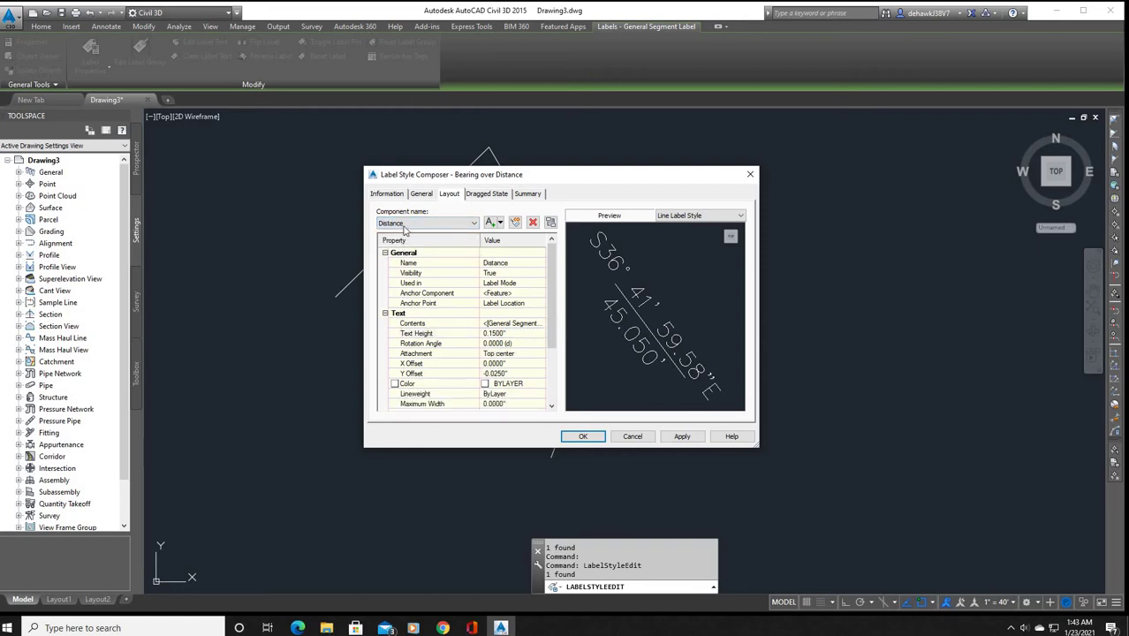
click(404, 227)
click(398, 255)
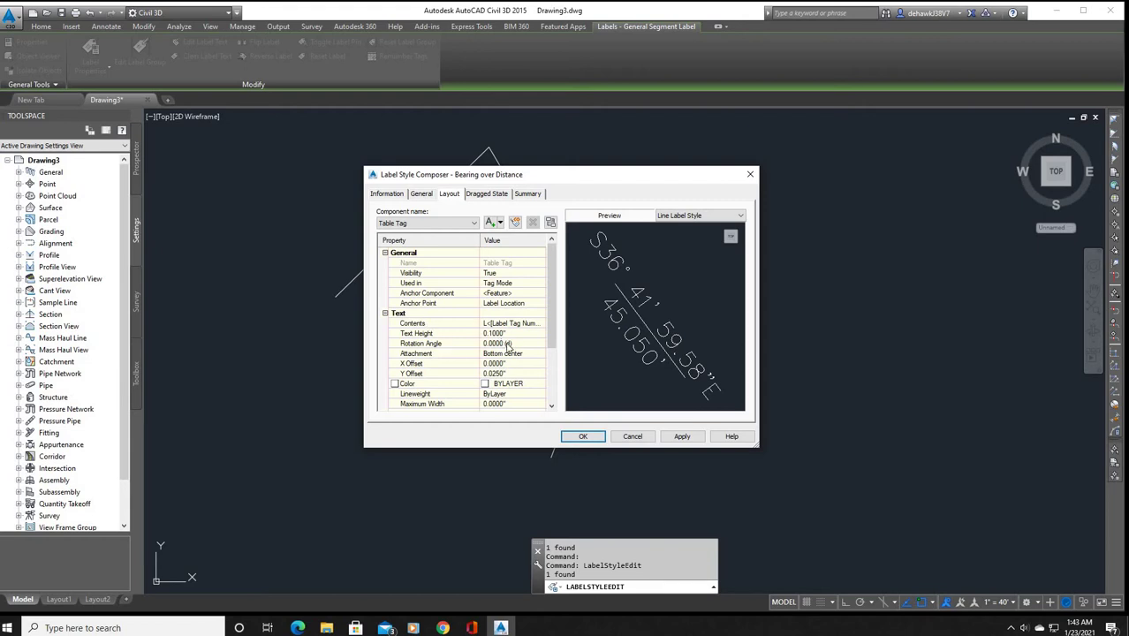
click(506, 336)
click(459, 343)
- Set the Bearing text height to 0.10 and enter a new Distance text height, then apply the style
click(475, 225)
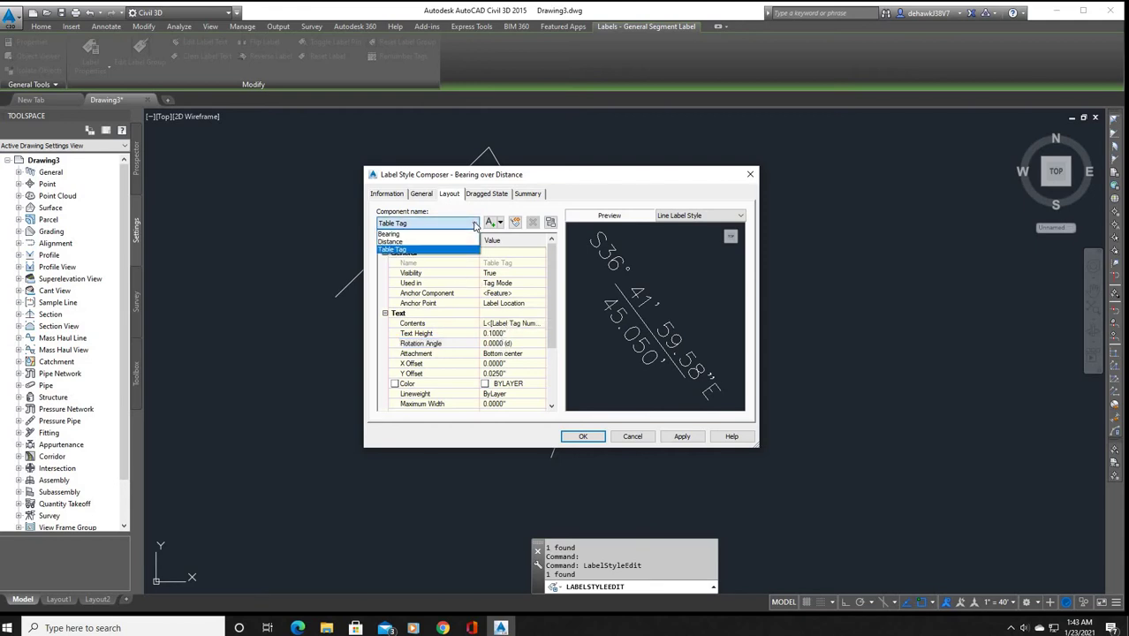
click(400, 234)
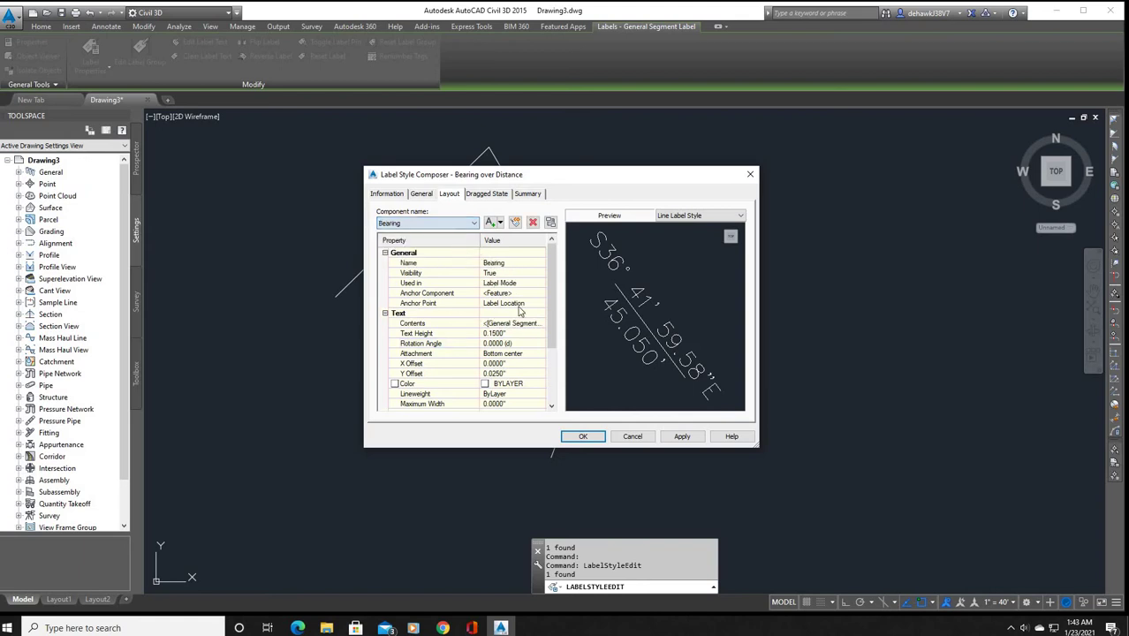
click(518, 334)
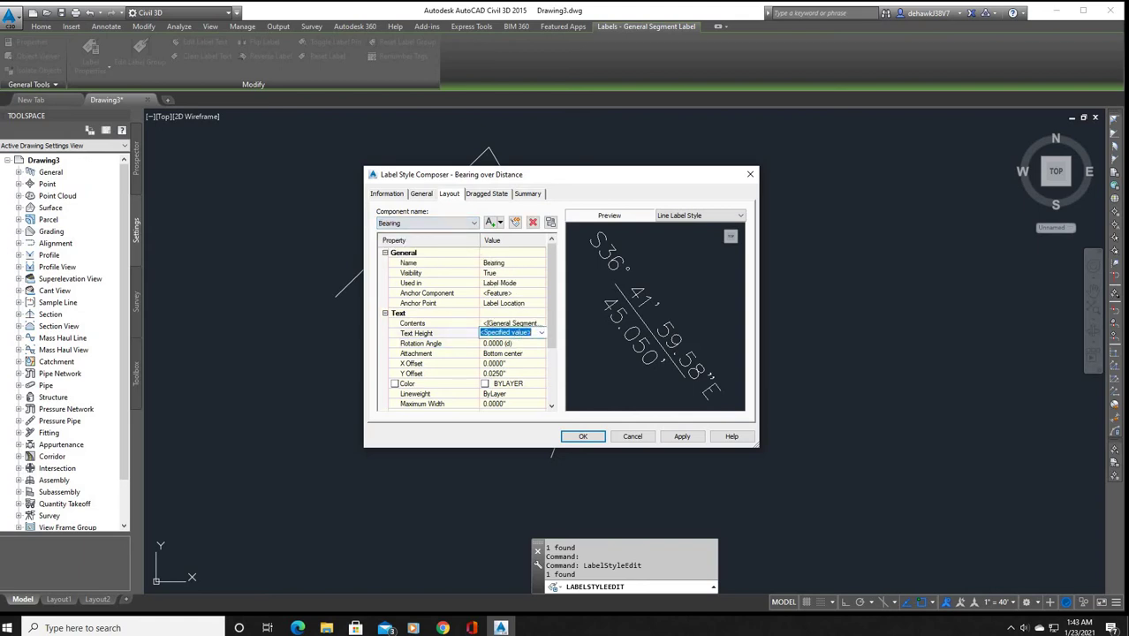
text(.10)
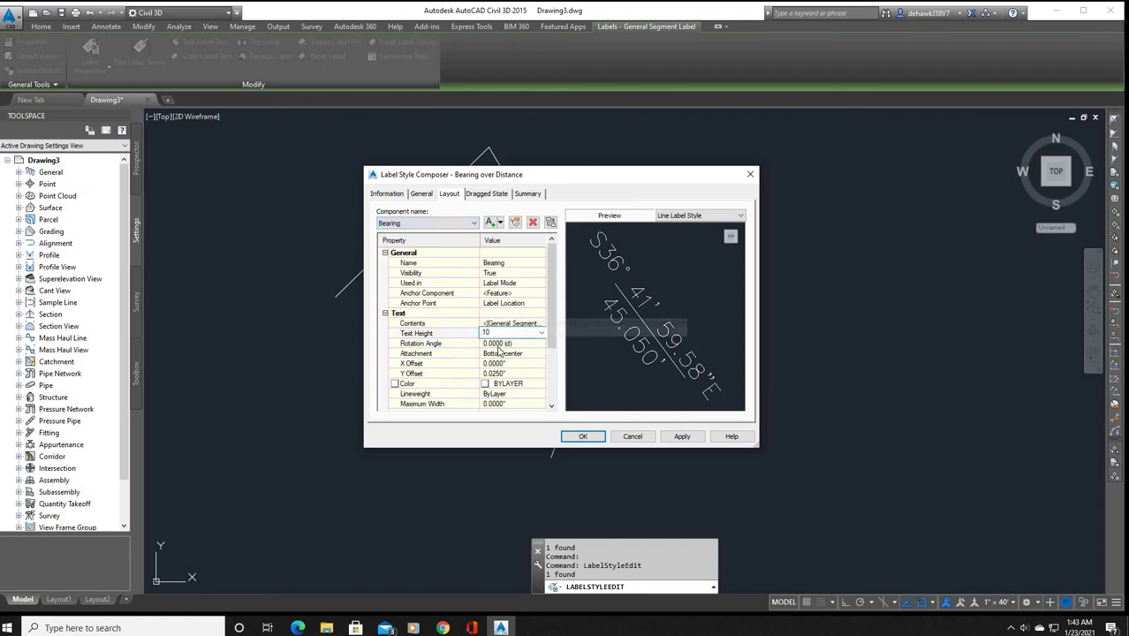
key(Tab)
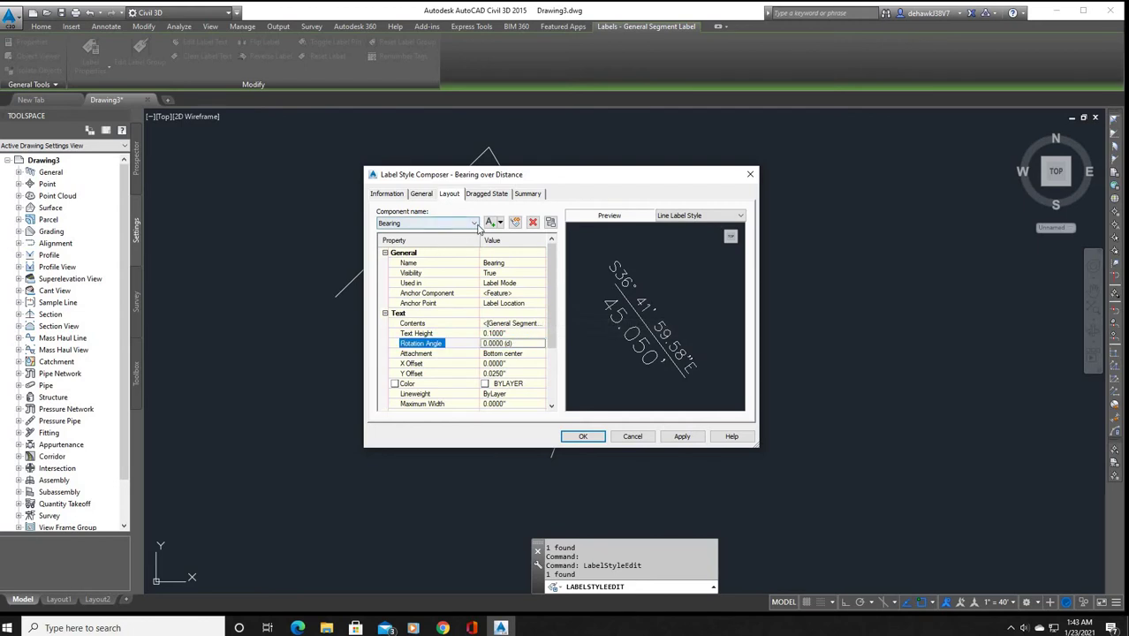
click(477, 223)
click(439, 242)
click(518, 333)
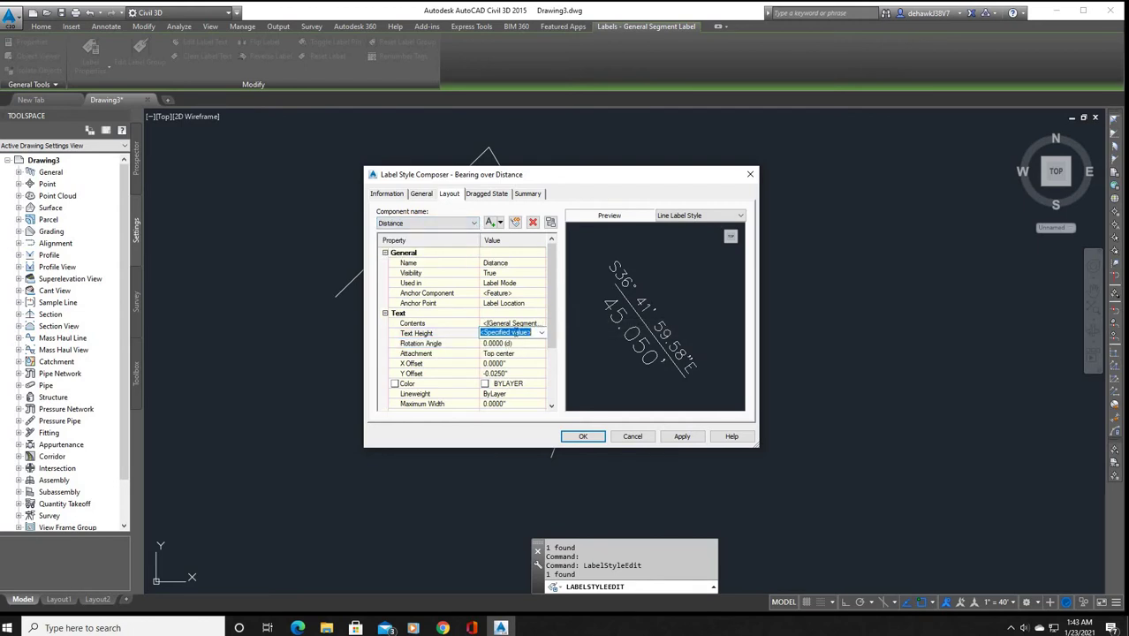
click(581, 437)
click(580, 436)
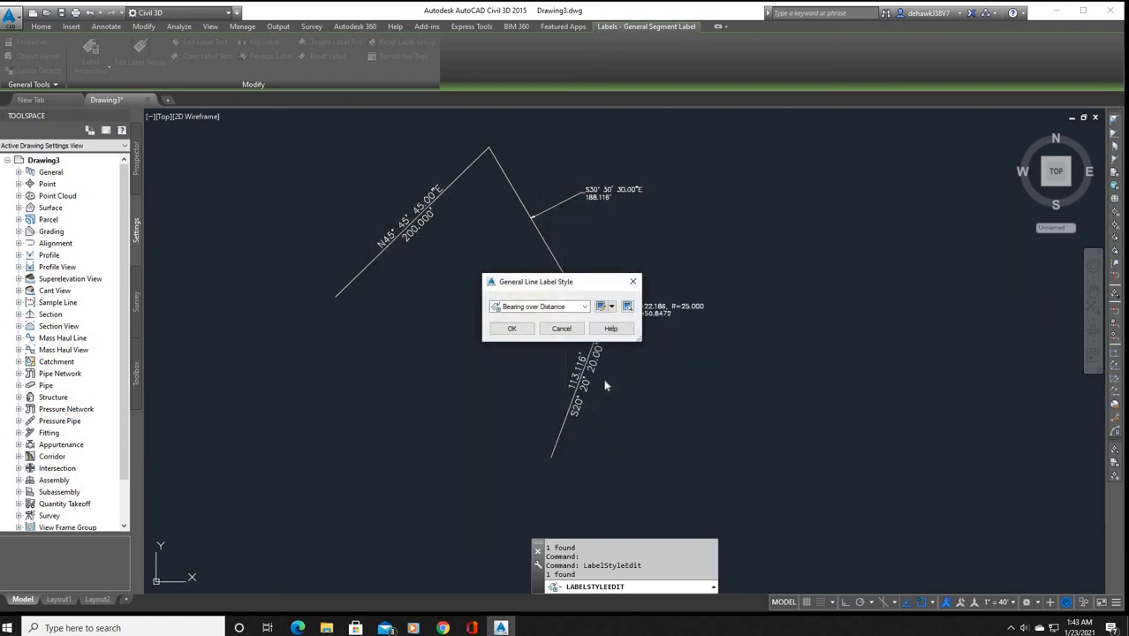
click(515, 328)
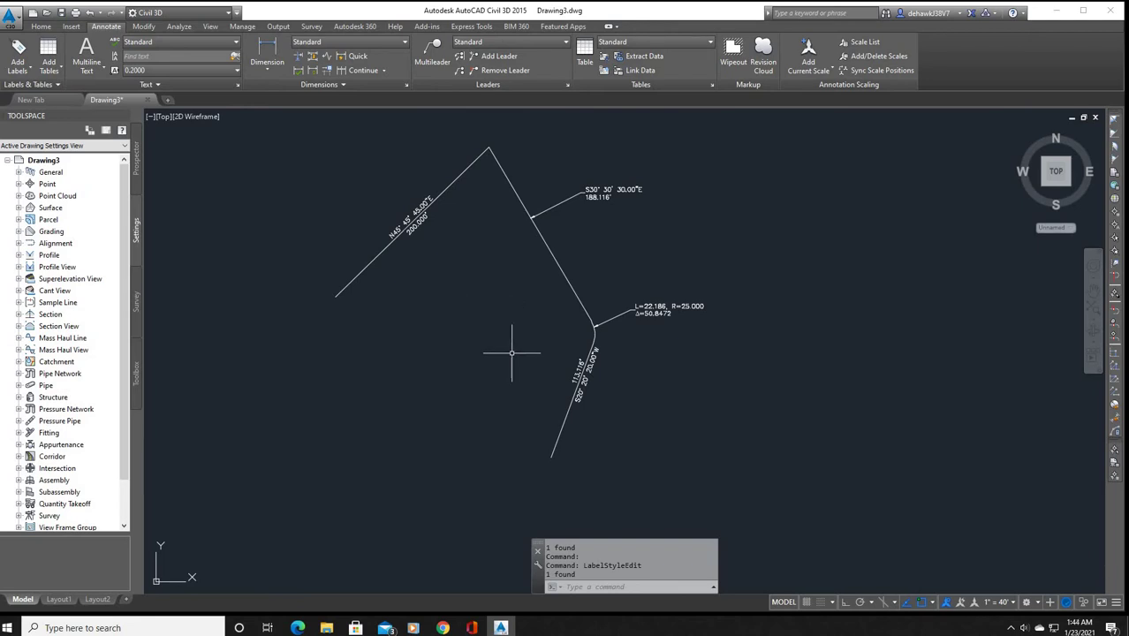
- Add Single Segment labels to the upper-left, upper-right, lower-right, lower-left and left parcel sides
scroll(524, 358, down, 2)
scroll(521, 356, up, 2)
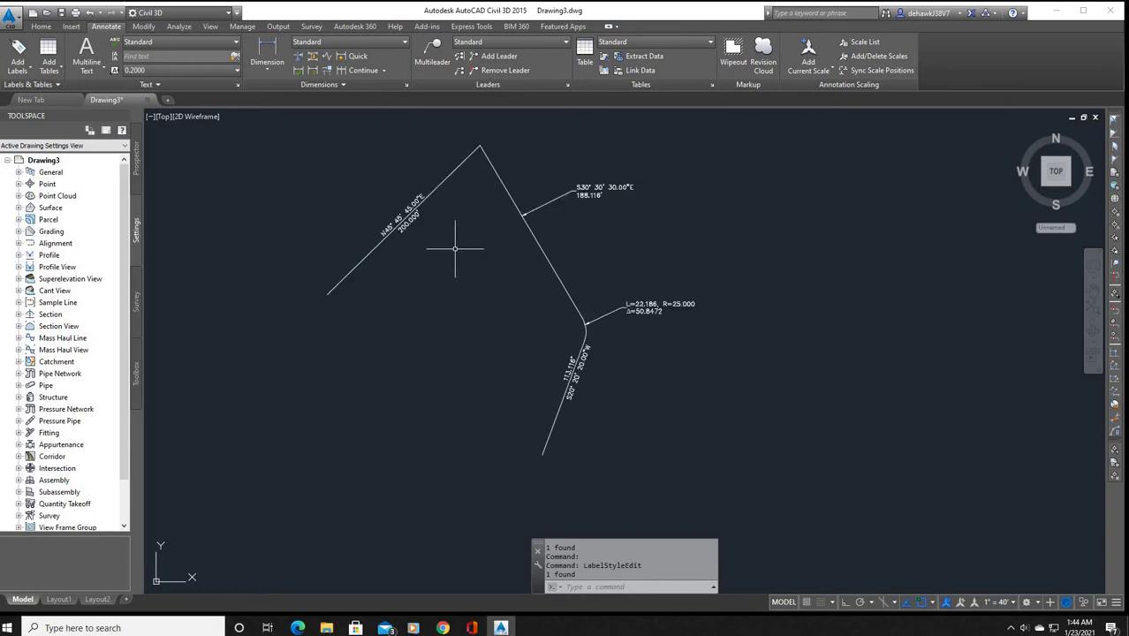
scroll(481, 232, down, 2)
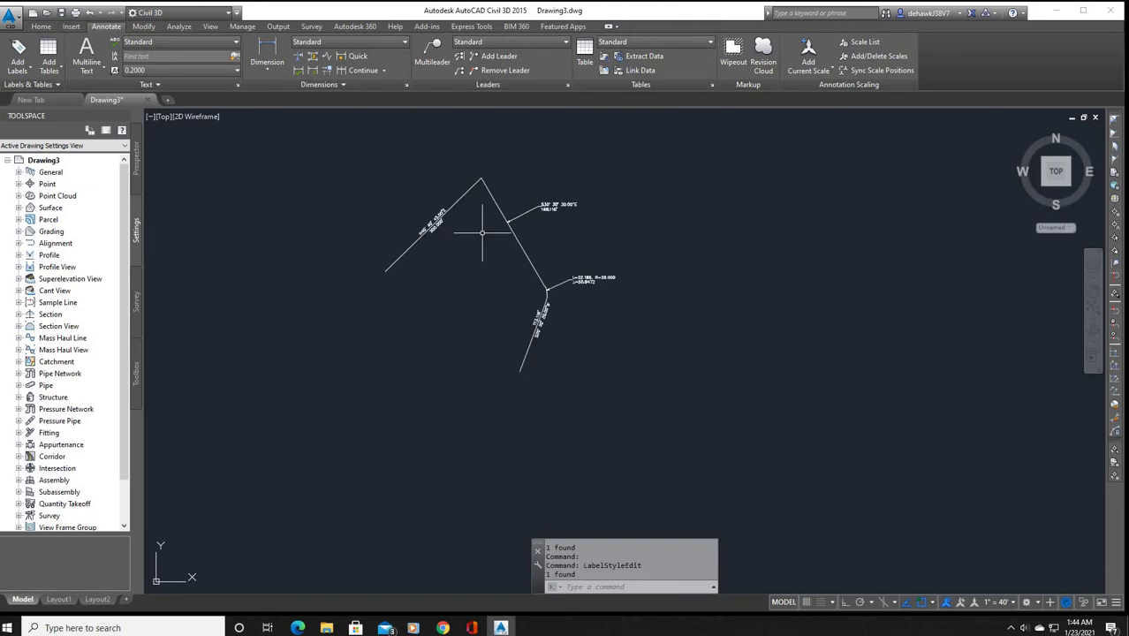
scroll(498, 234, down, 2)
scroll(573, 255, down, 1)
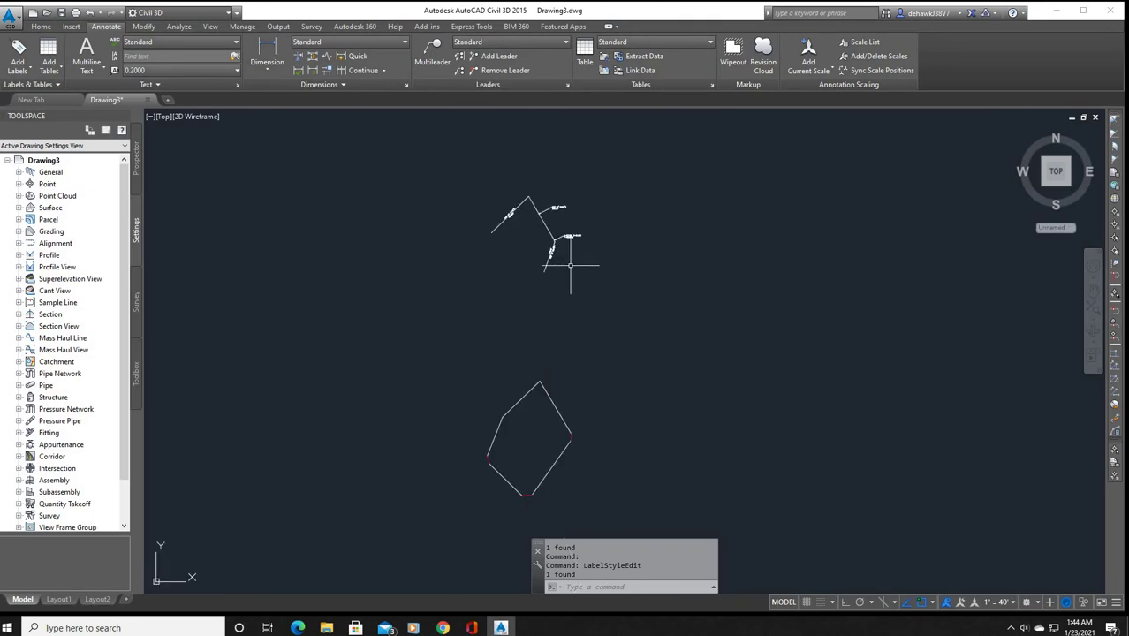
scroll(559, 420, up, 3)
scroll(530, 353, down, 2)
scroll(522, 389, up, 2)
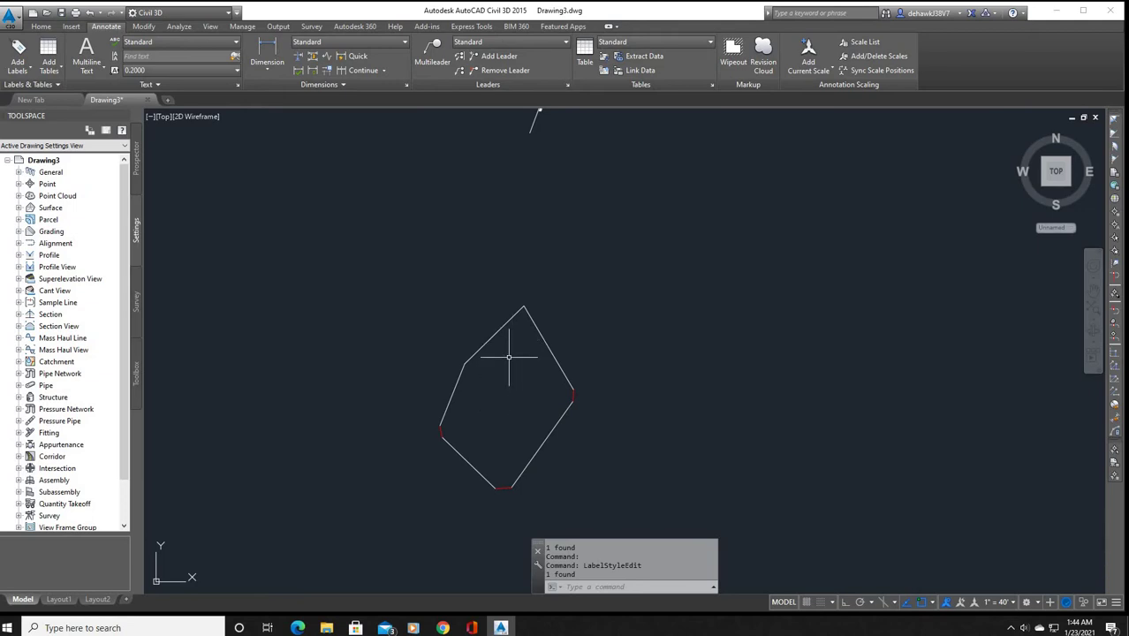
click(29, 69)
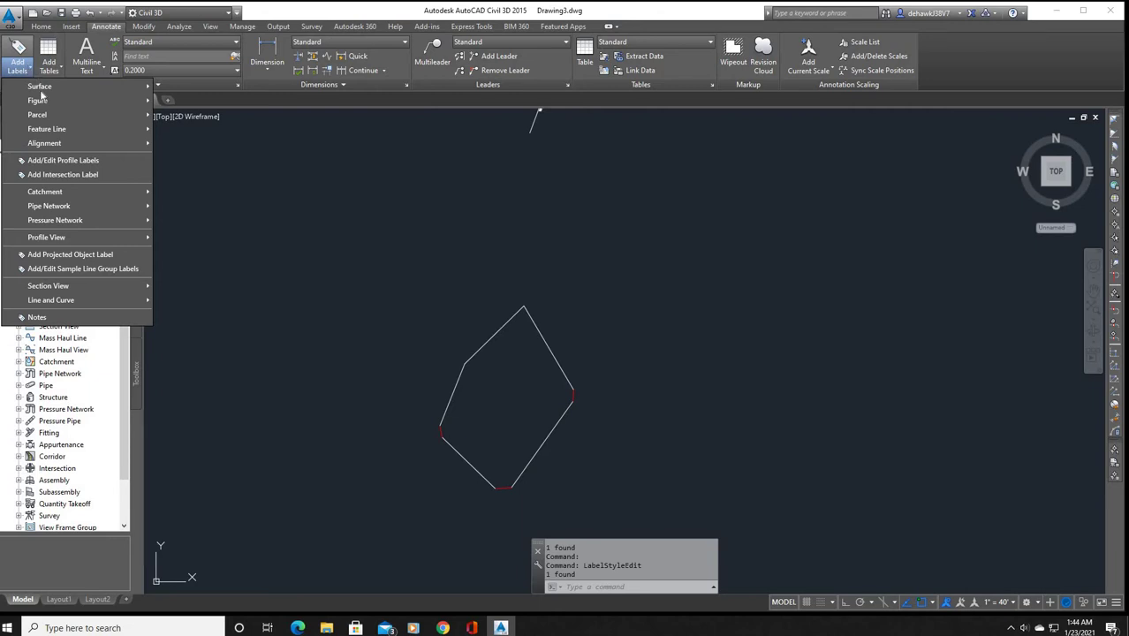
mouse_move(97, 116)
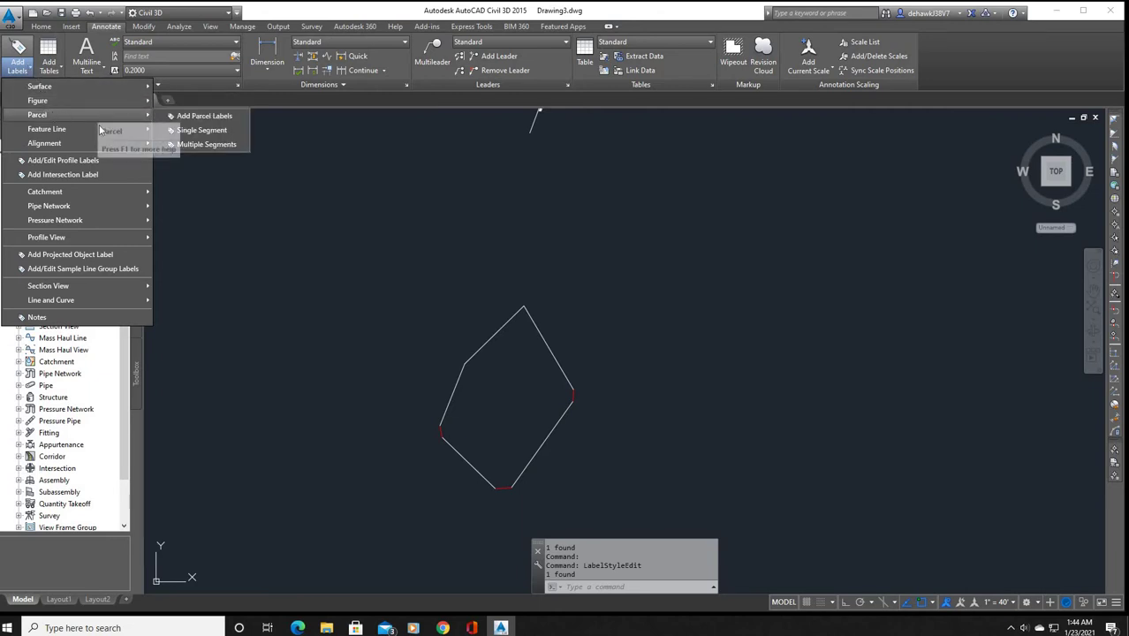
click(209, 133)
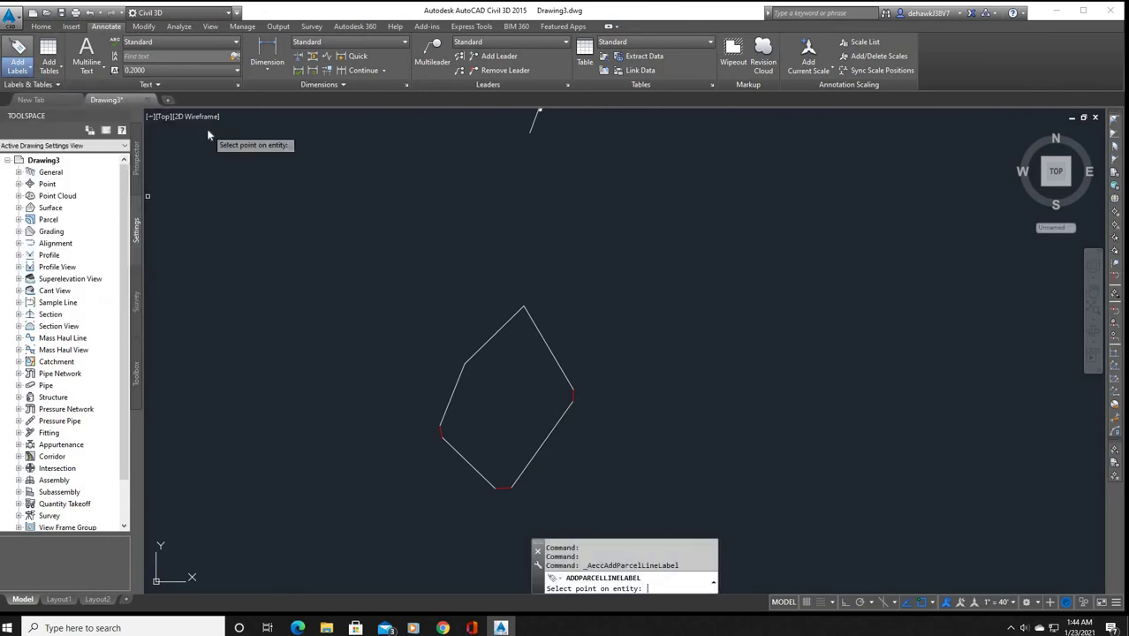
click(510, 319)
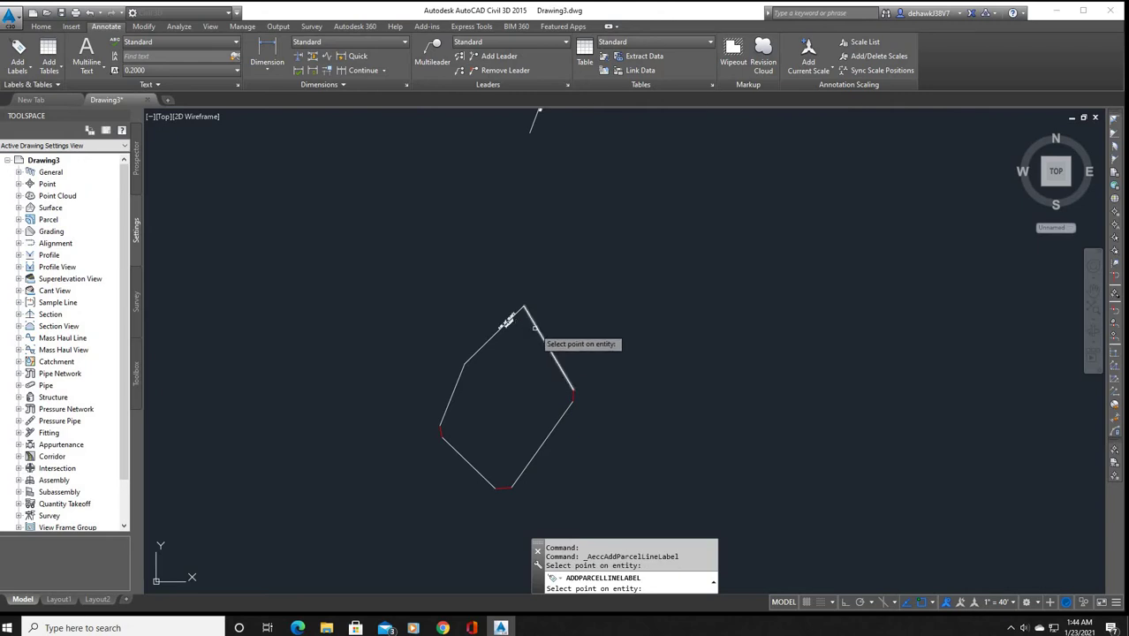
click(535, 328)
click(557, 423)
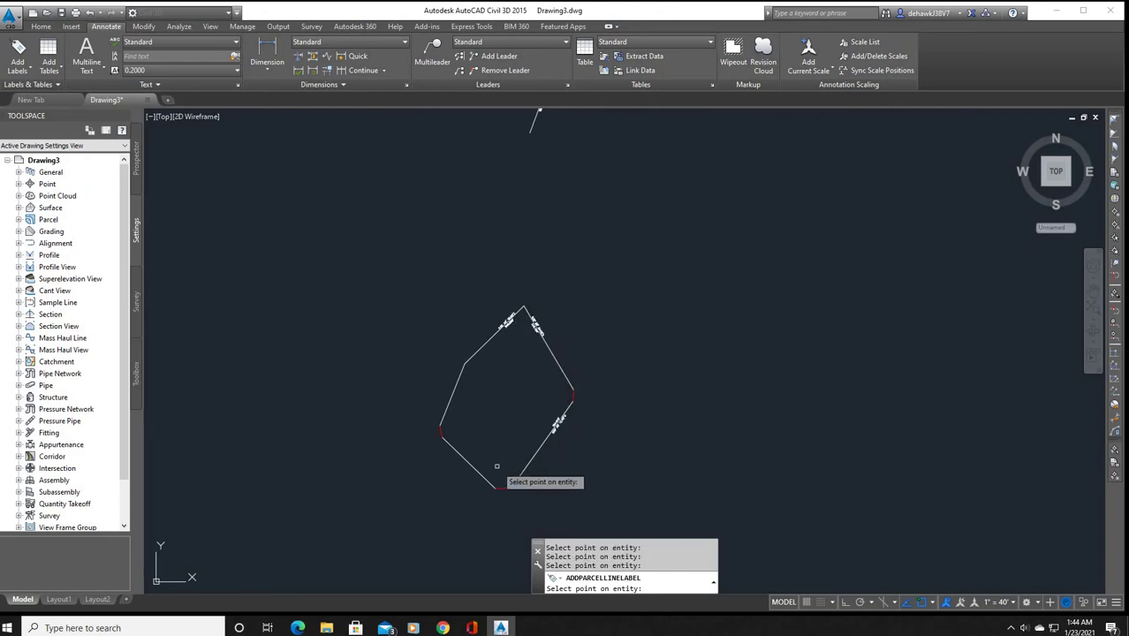
click(482, 472)
click(449, 404)
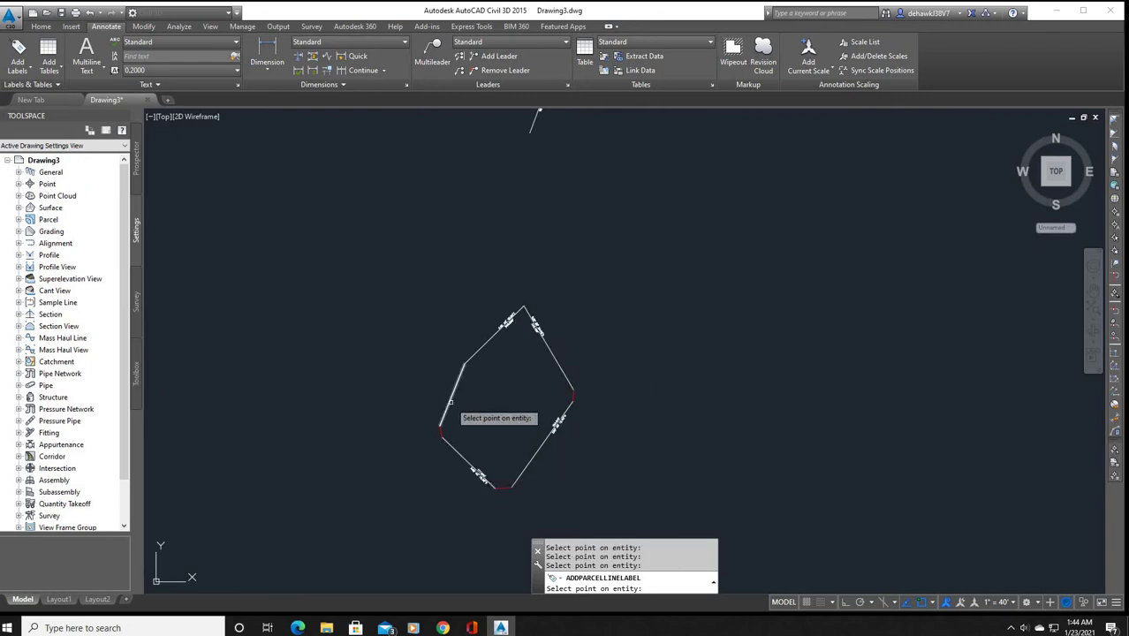
key(Escape)
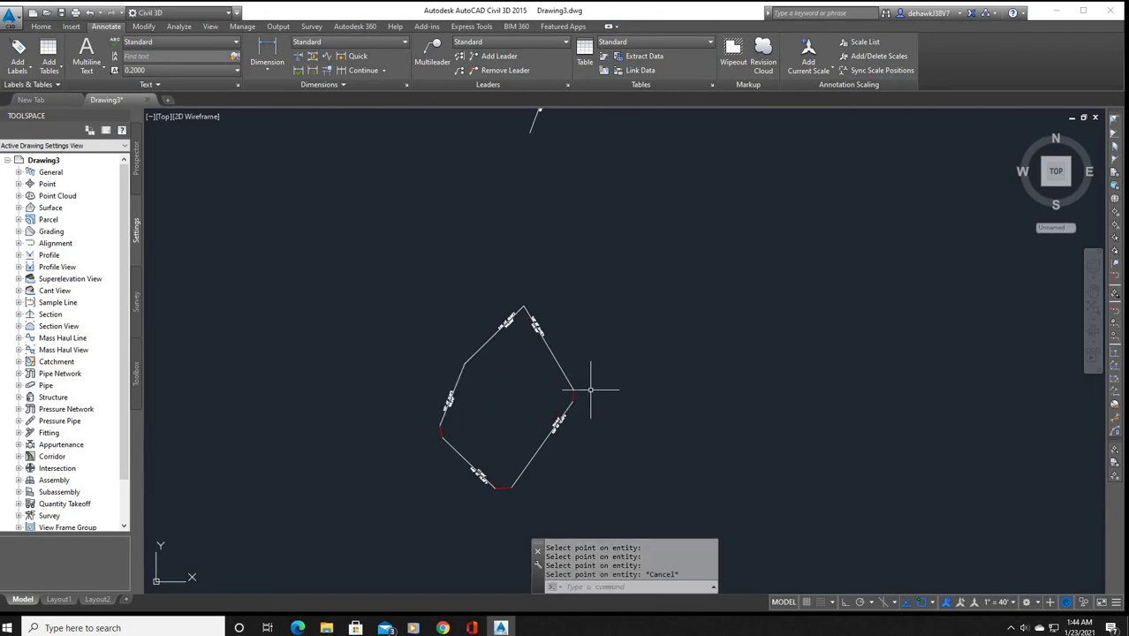
scroll(591, 409, up, 4)
scroll(567, 403, down, 2)
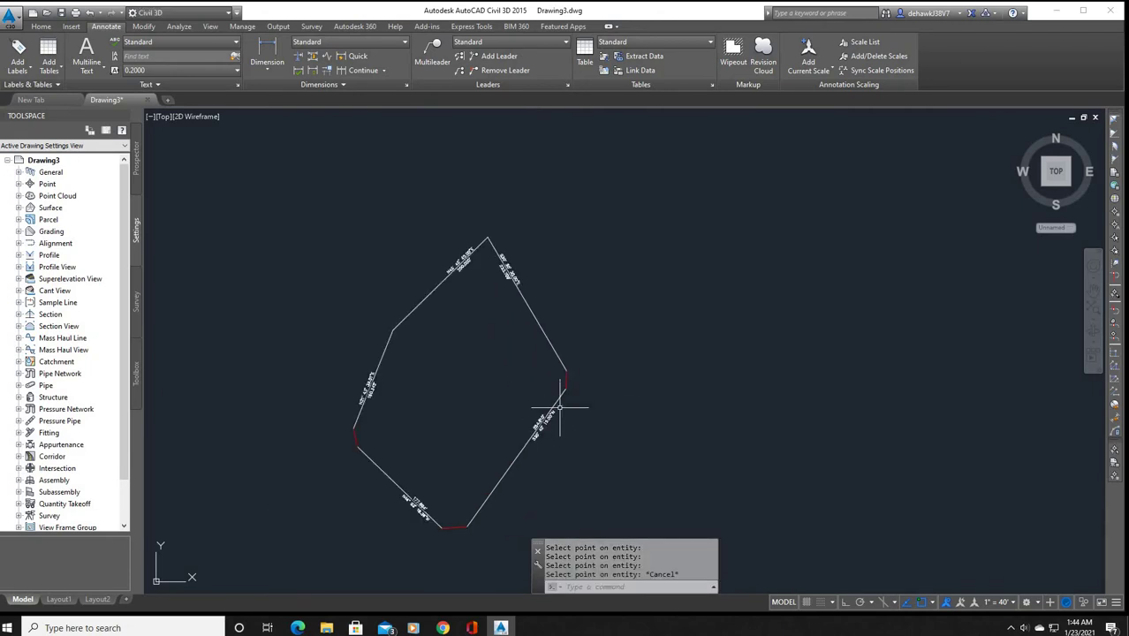
- Draw a Start, End, Radius arc of radius 25 across the parcel's right corner
click(49, 28)
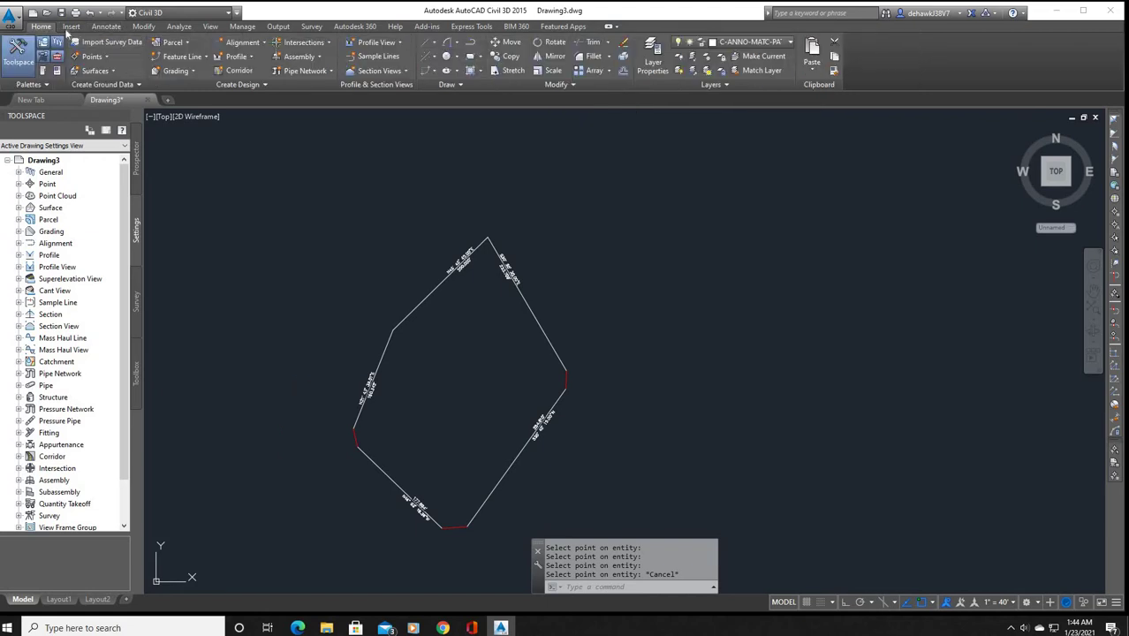
click(458, 44)
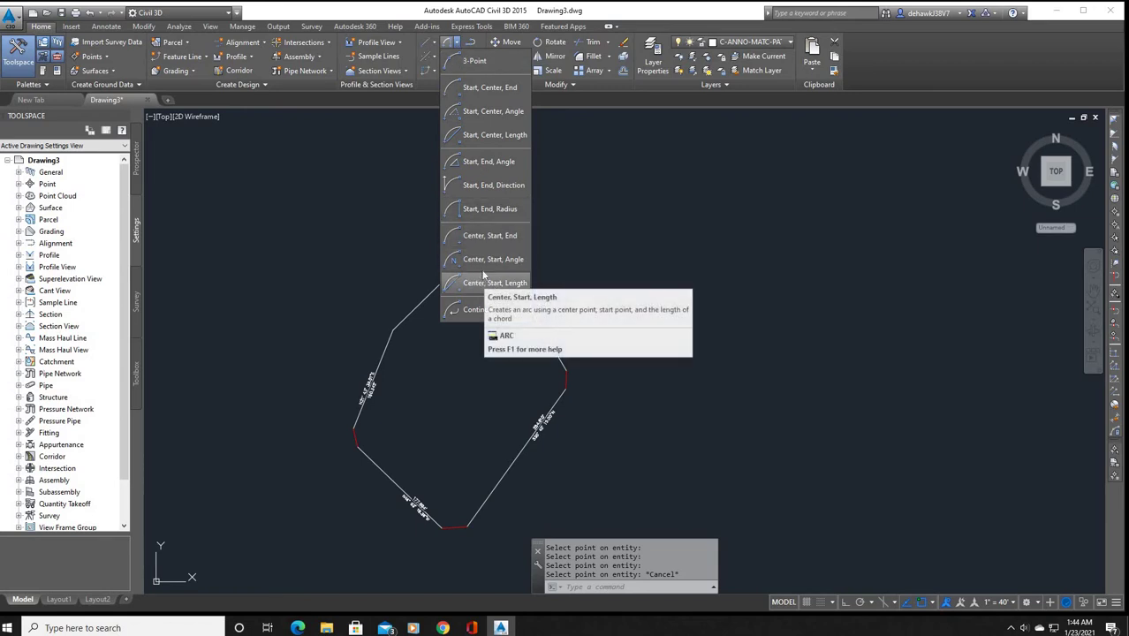
click(599, 191)
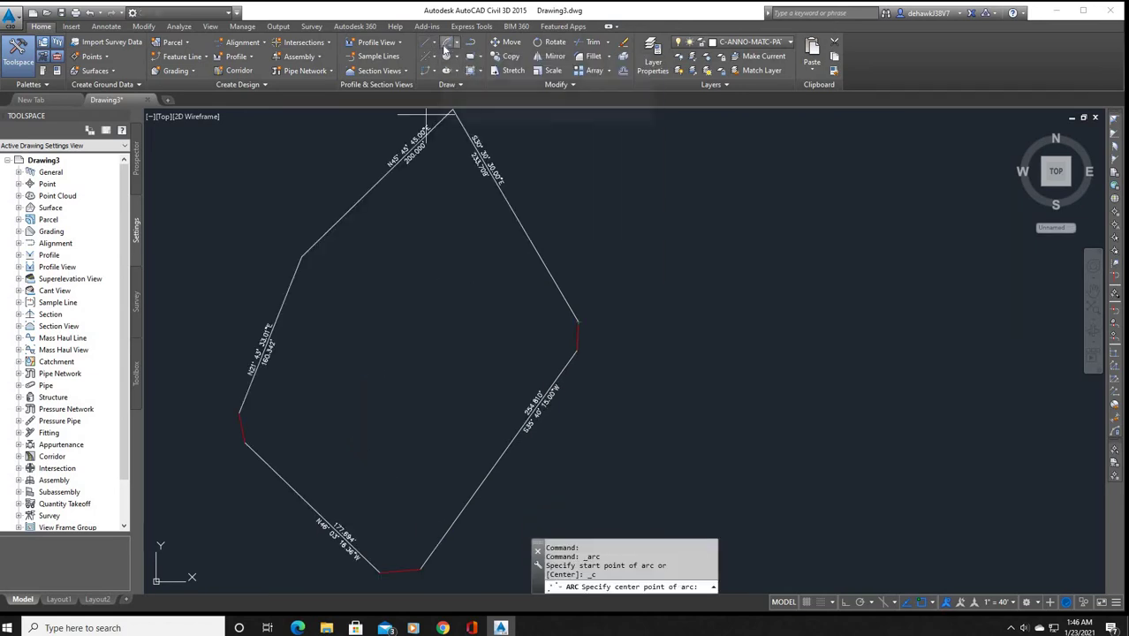
click(457, 43)
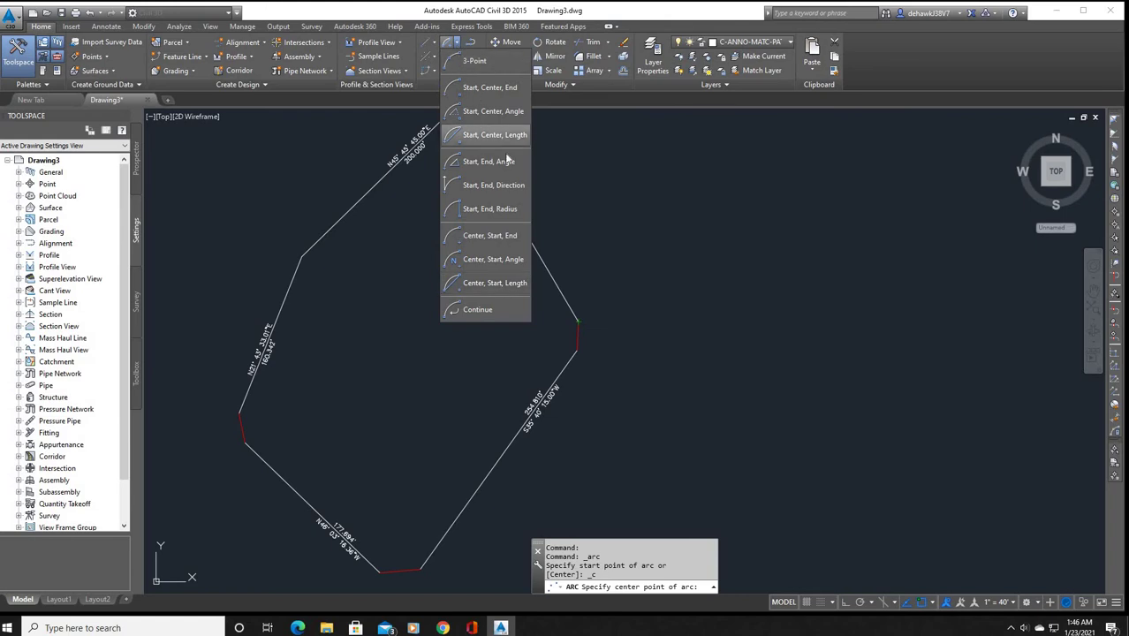
click(493, 209)
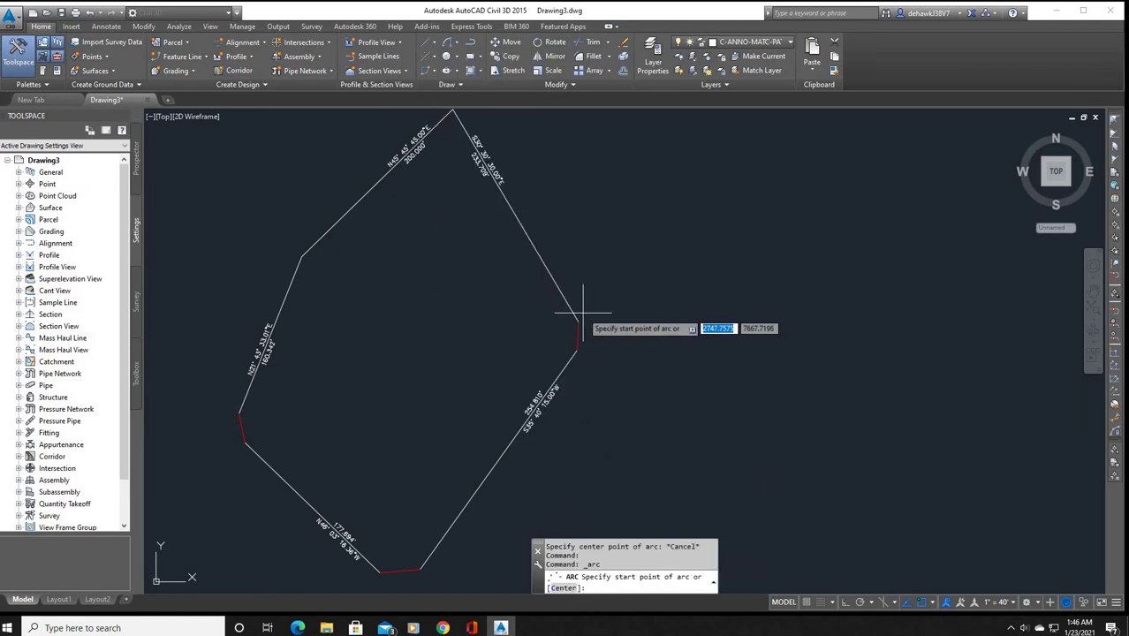
click(578, 321)
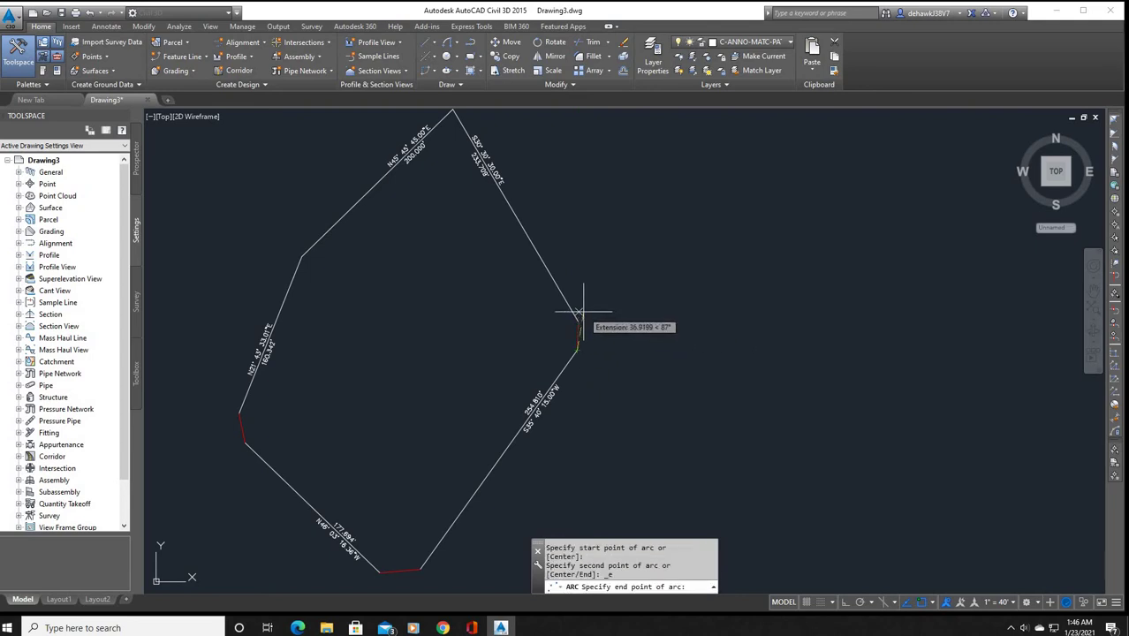
click(580, 321)
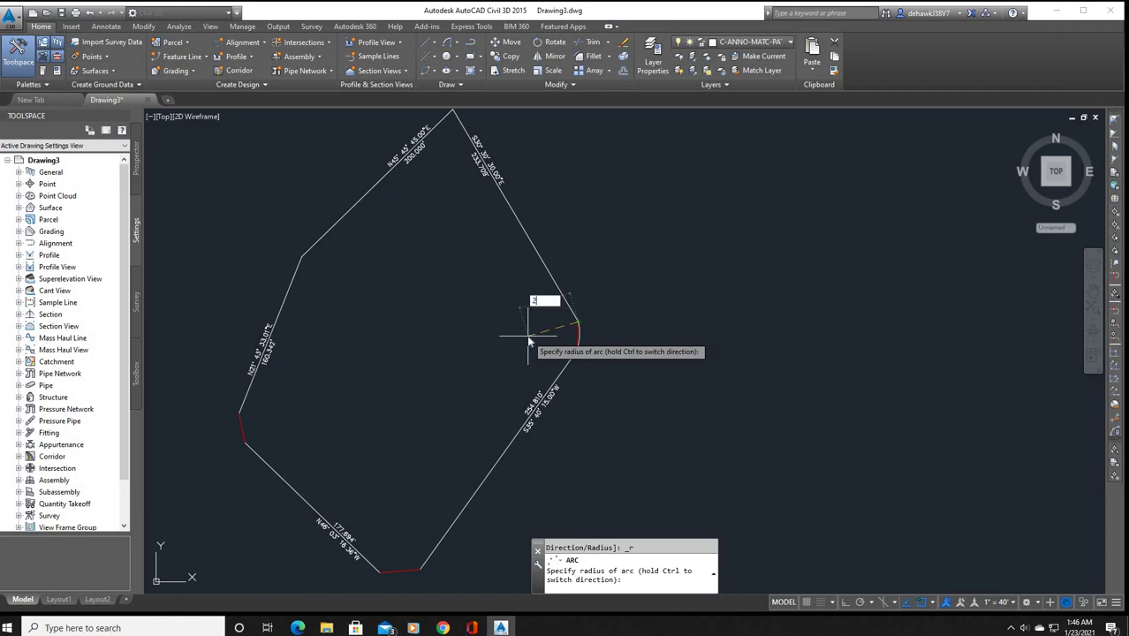
key(Return)
key(Escape)
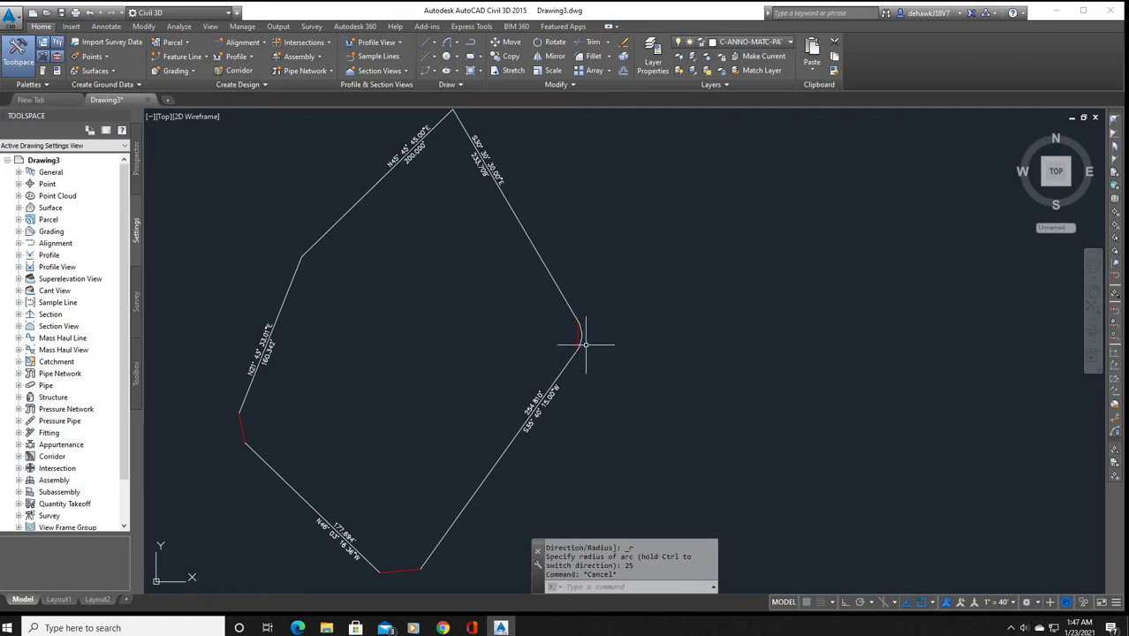
scroll(582, 342, up, 2)
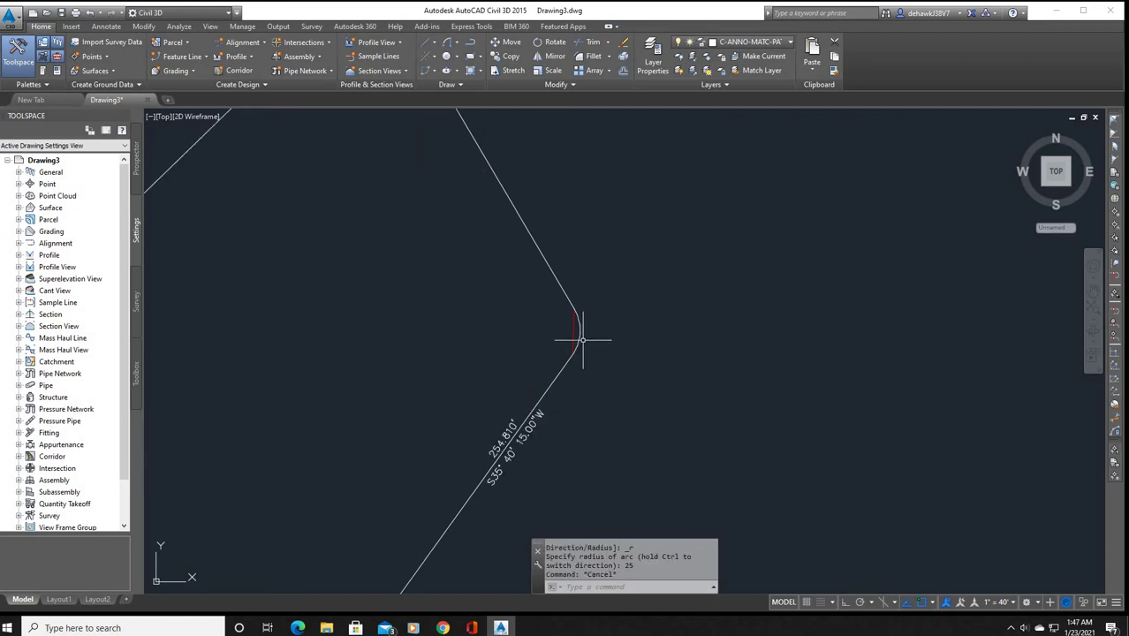
scroll(615, 307, down, 2)
scroll(615, 308, down, 2)
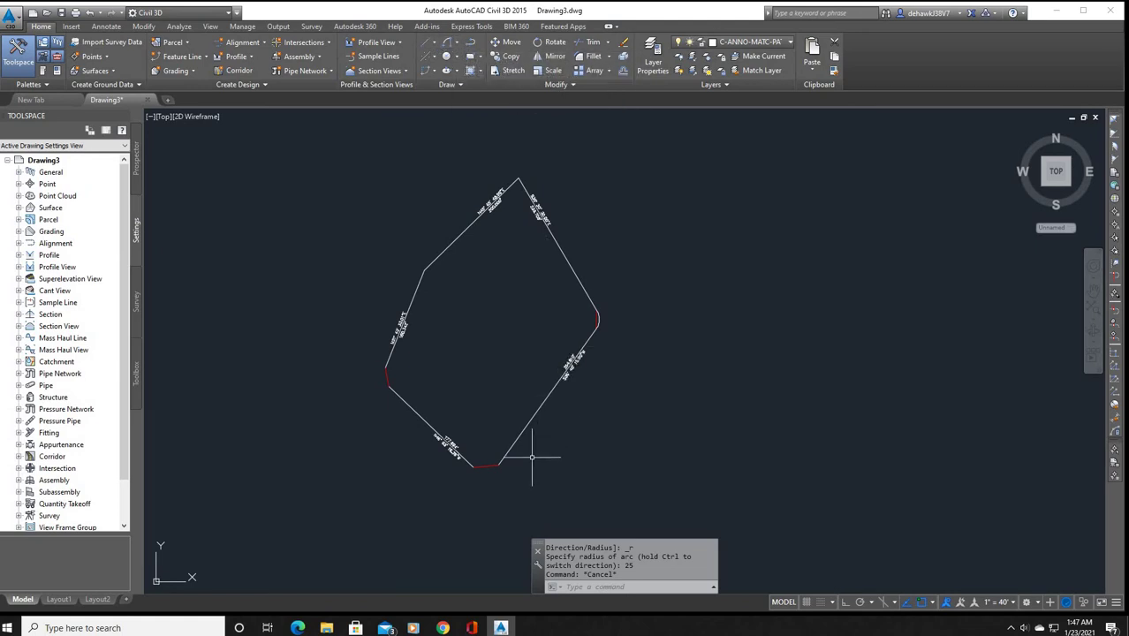
scroll(512, 469, up, 2)
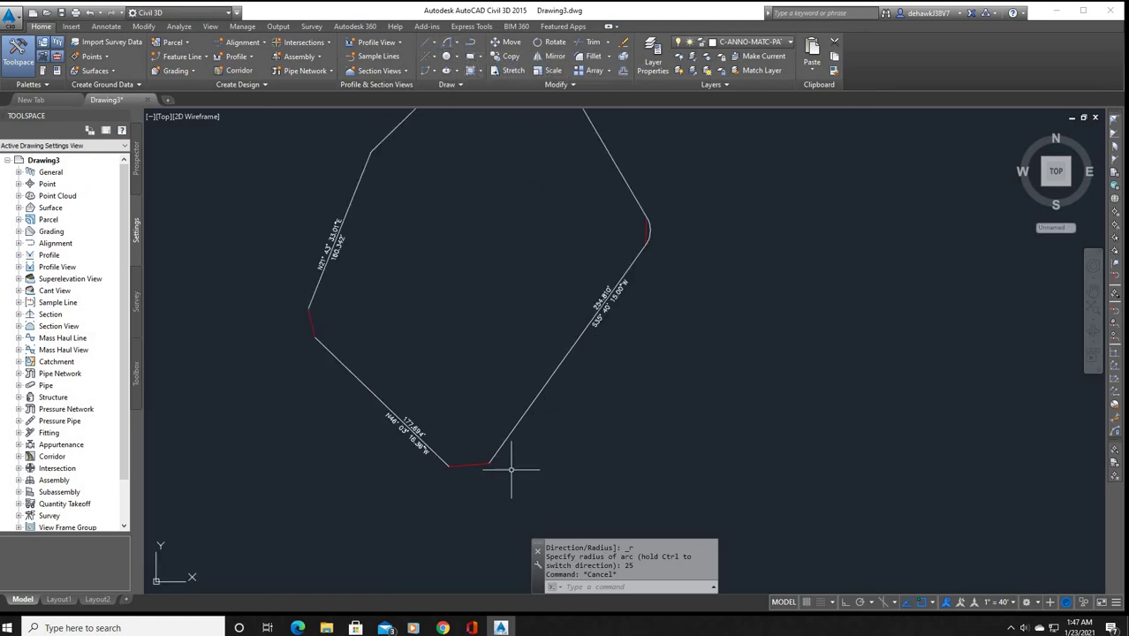
- Draw a radius-25 Start, End, Radius arc across the parcel's bottom corner
click(447, 45)
click(451, 464)
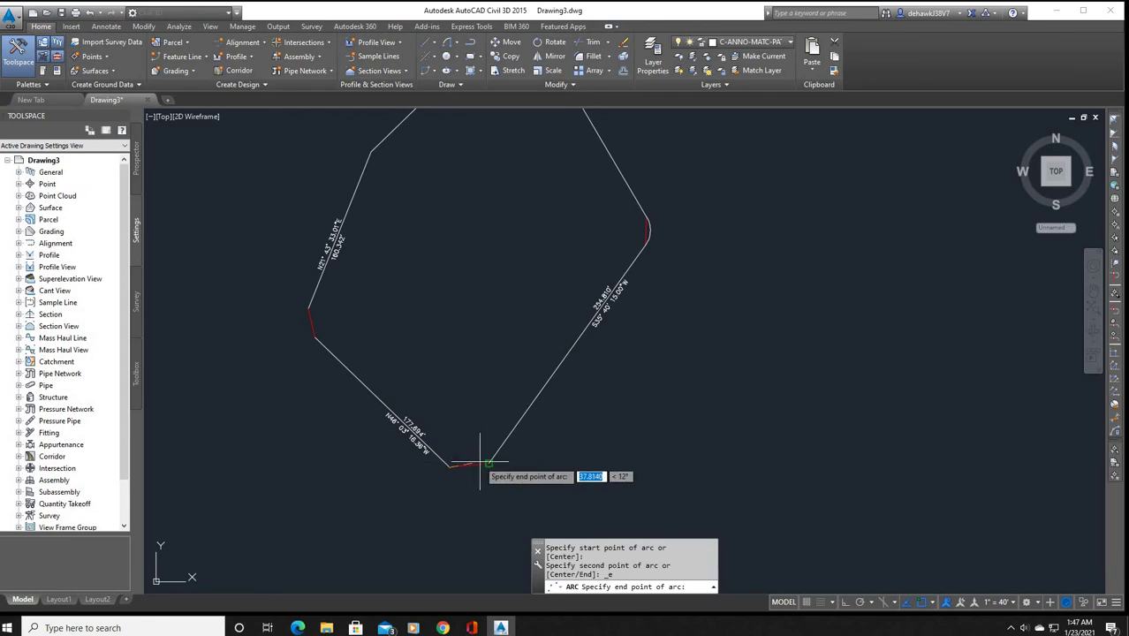
click(484, 462)
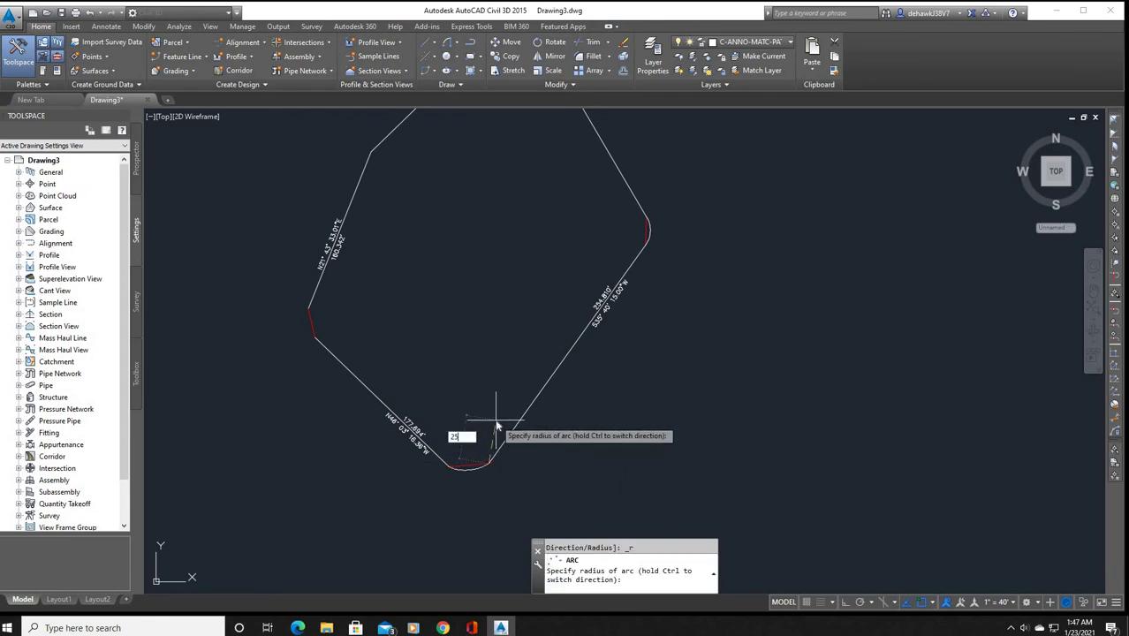
key(Return)
scroll(495, 402, down, 2)
- Attempt an arc at the left corner, then delete the misdrawn arc
key(Return)
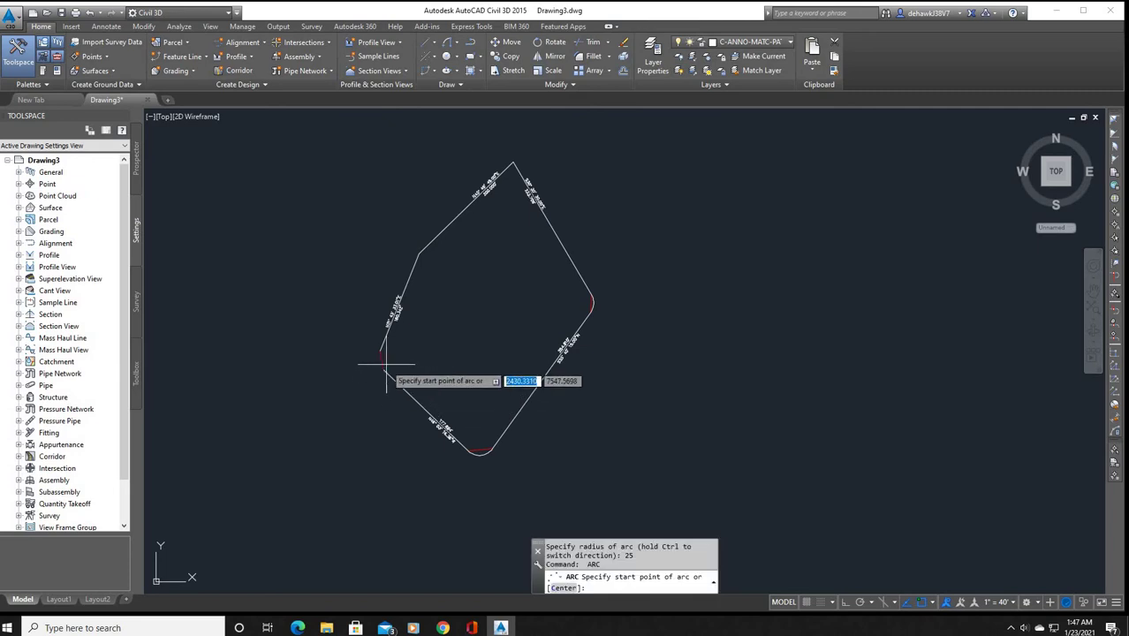
scroll(378, 349, up, 2)
click(376, 345)
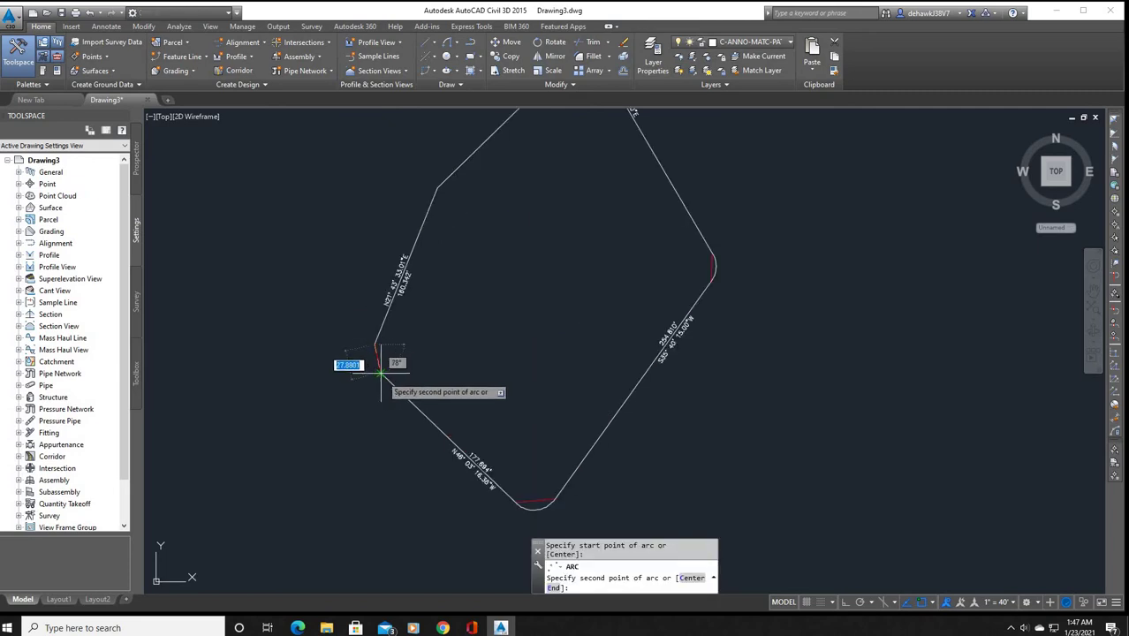
click(380, 374)
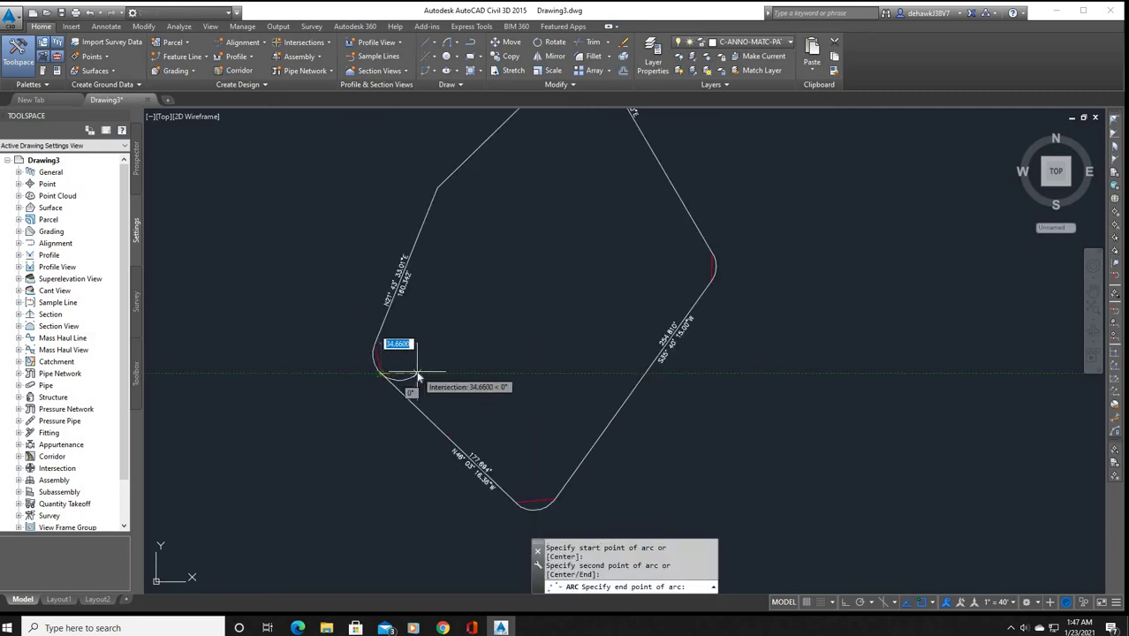
text(25)
key(Return)
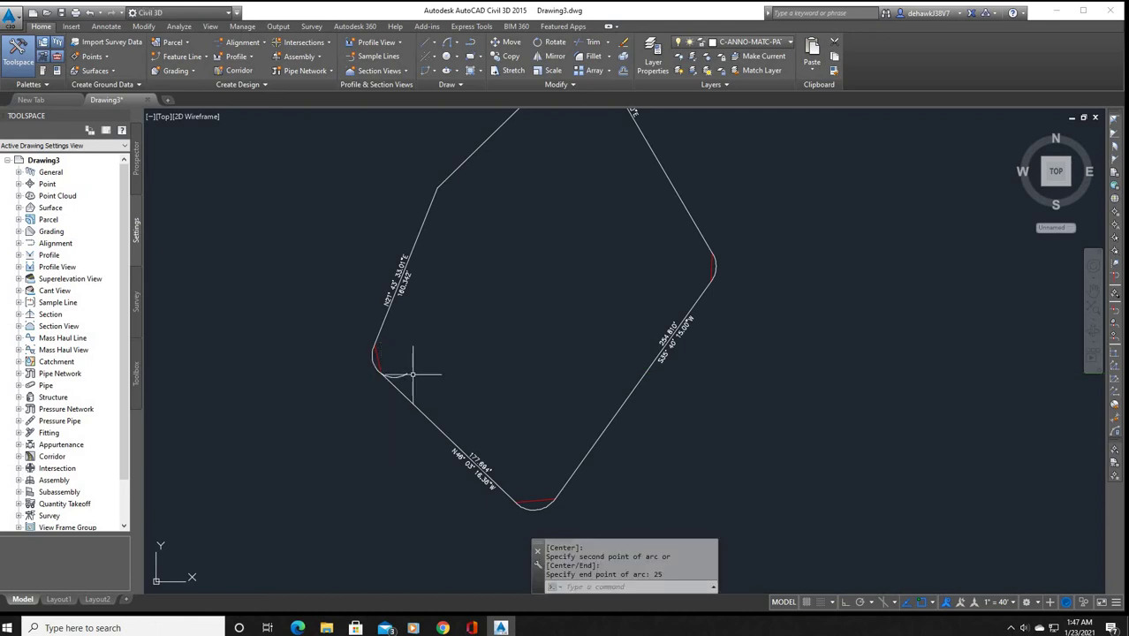
click(390, 370)
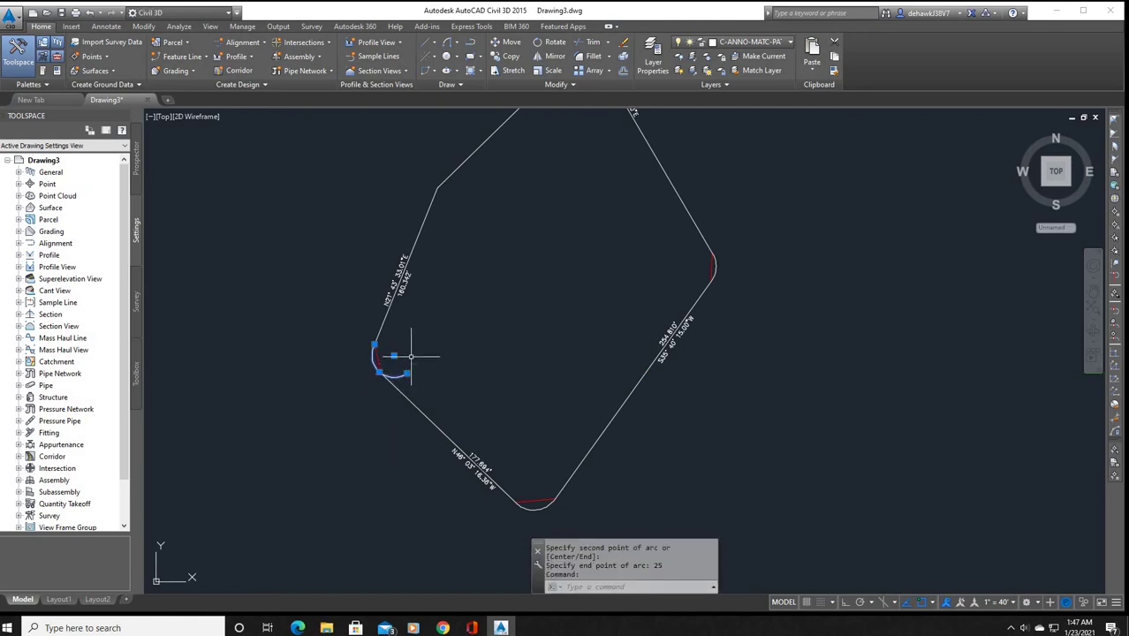
key(Delete)
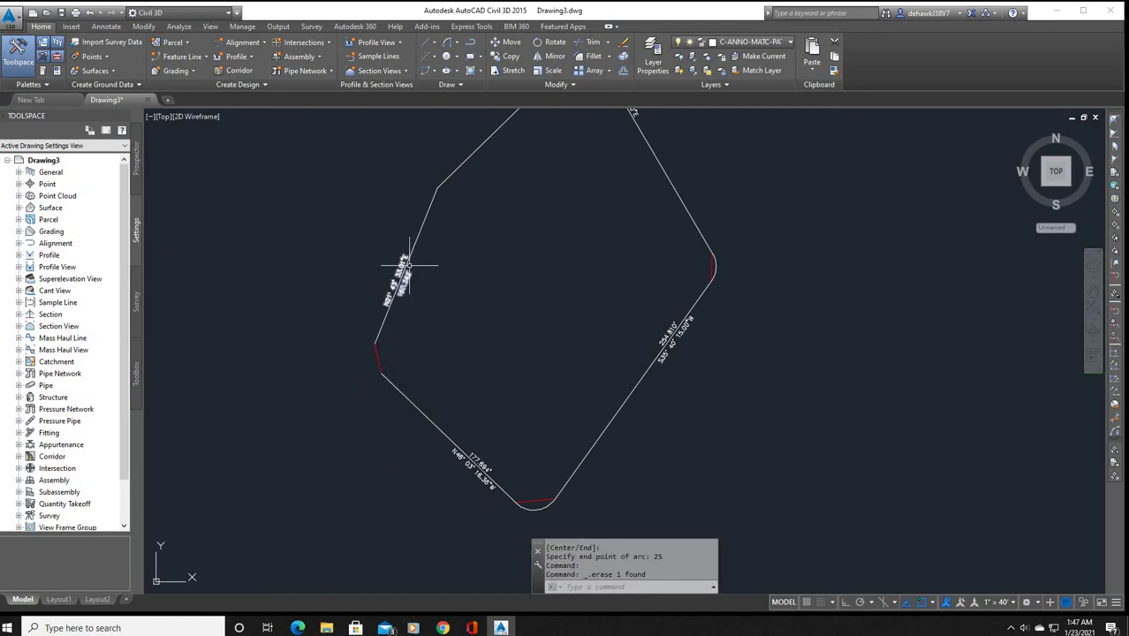
- Redraw the left-corner arc with radius 25
click(447, 43)
click(378, 345)
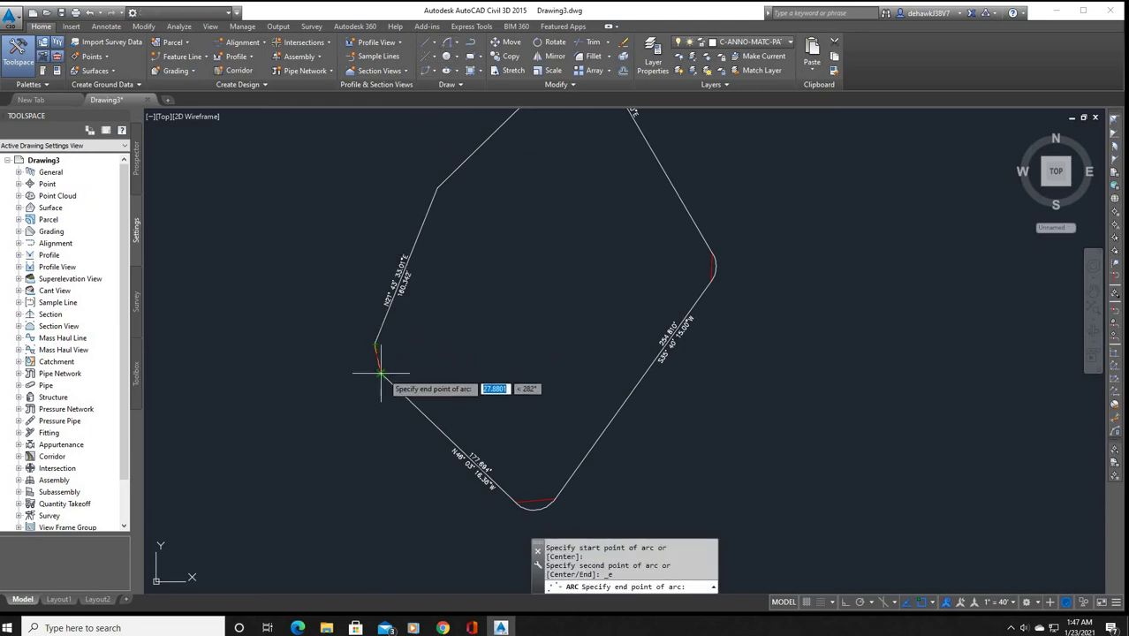
click(382, 371)
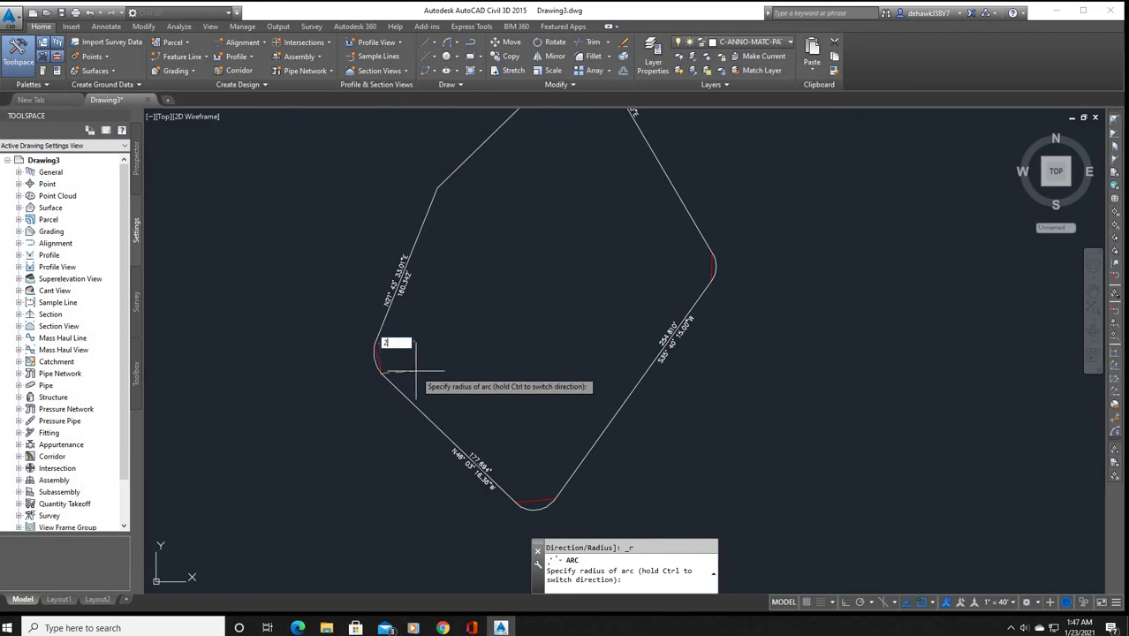
key(Return)
key(Escape)
scroll(378, 367, up, 3)
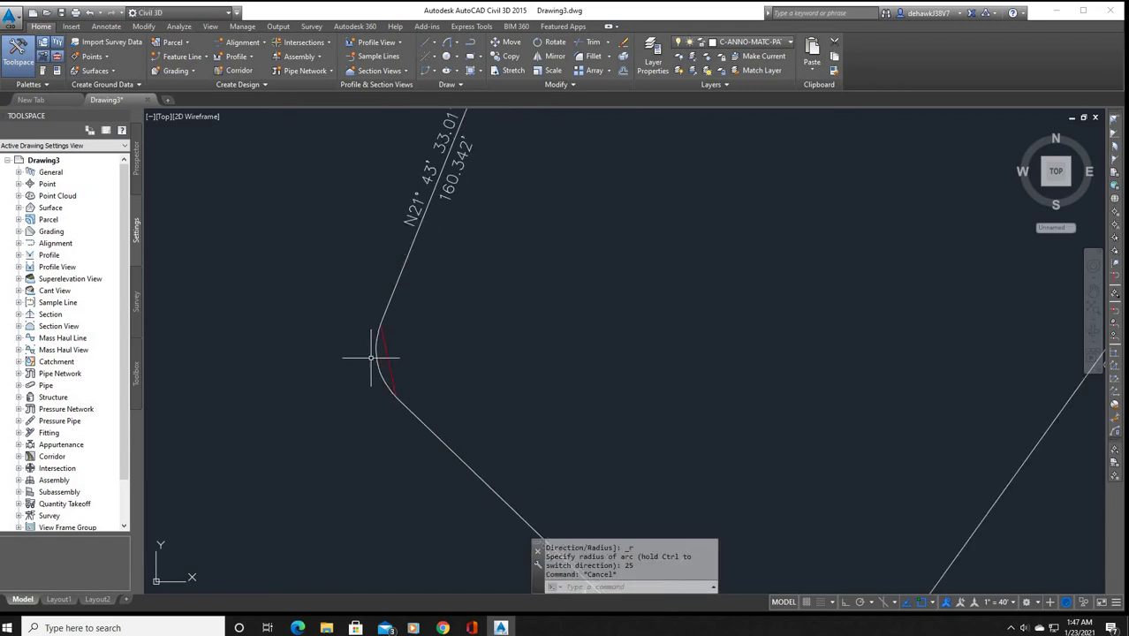
scroll(386, 349, down, 3)
scroll(398, 378, down, 3)
scroll(453, 346, up, 3)
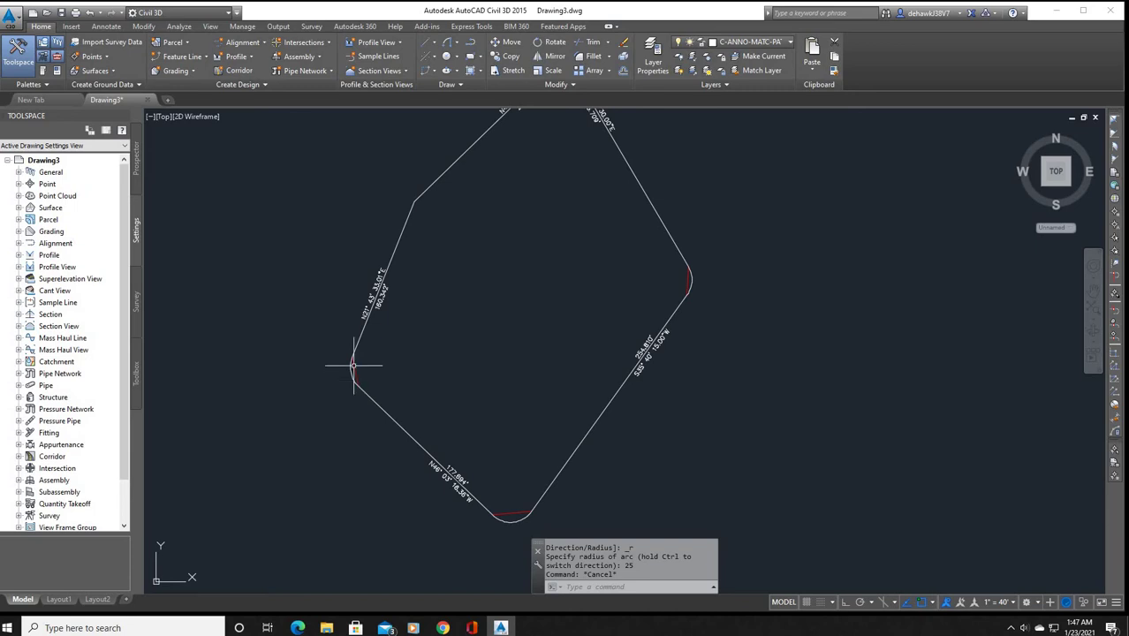
scroll(353, 365, up, 3)
scroll(345, 336, down, 3)
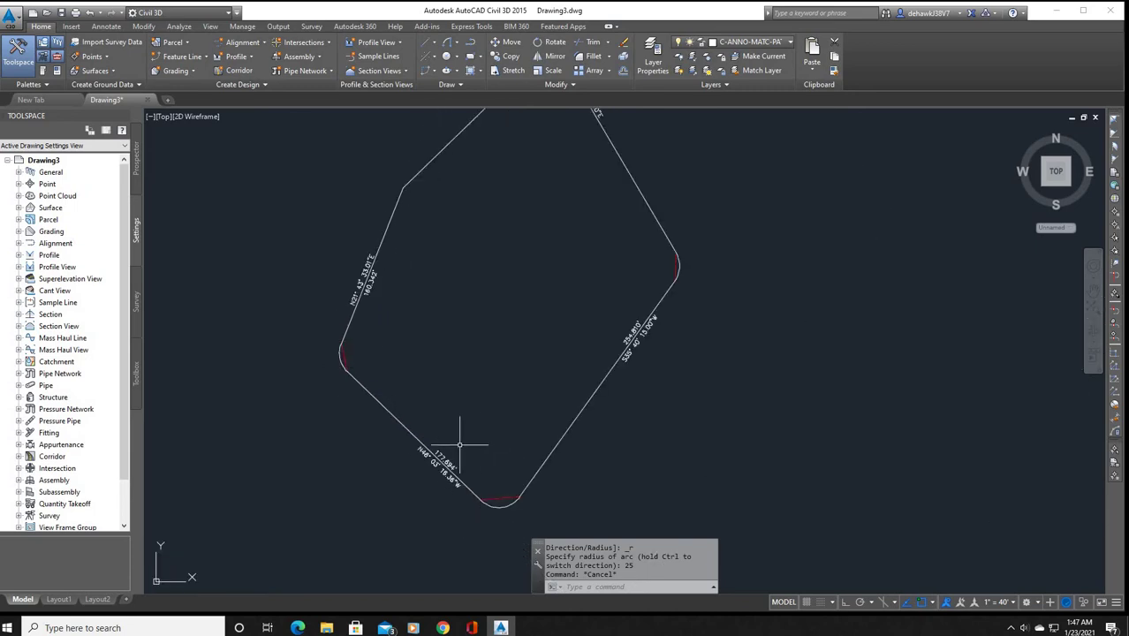
scroll(460, 447, down, 2)
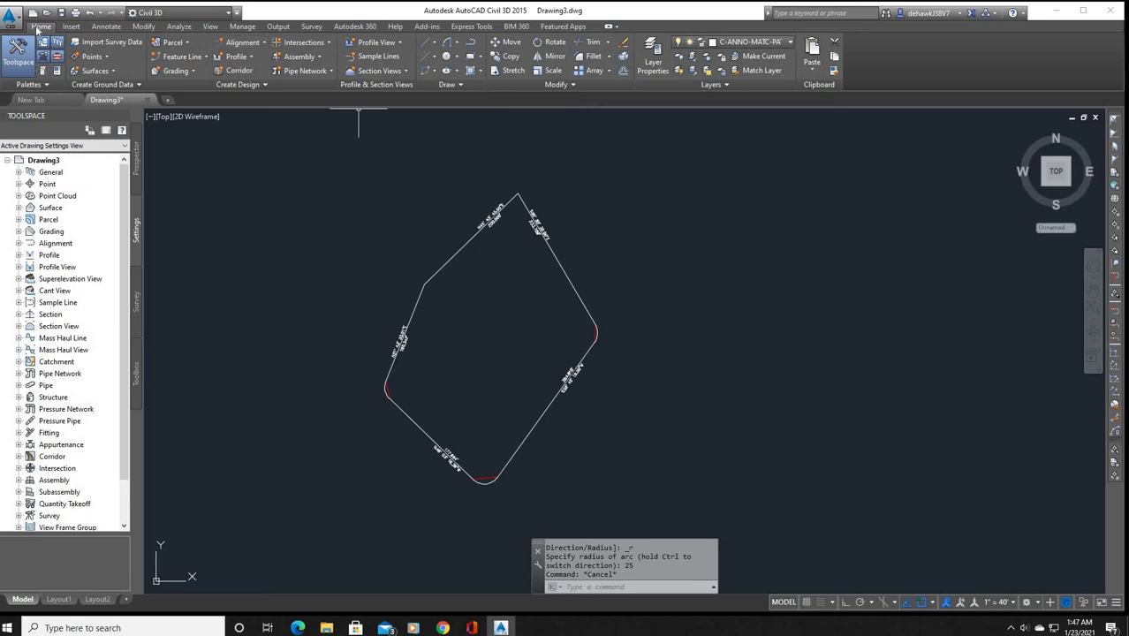
- Add Single Segment curve labels to the right, left and bottom corner arcs
click(105, 27)
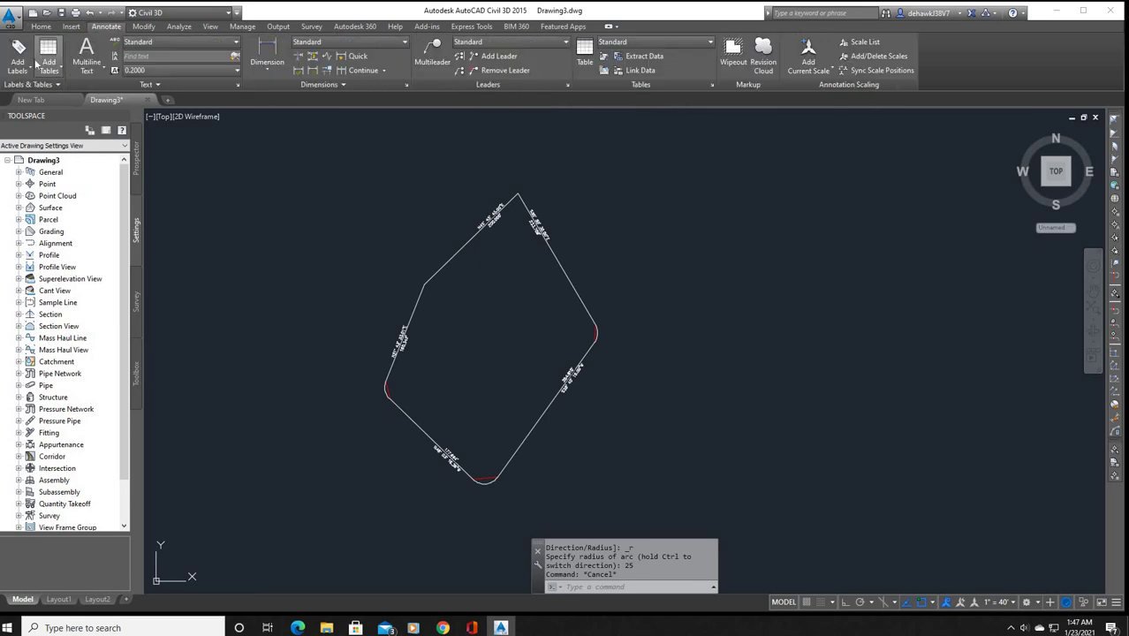
click(17, 61)
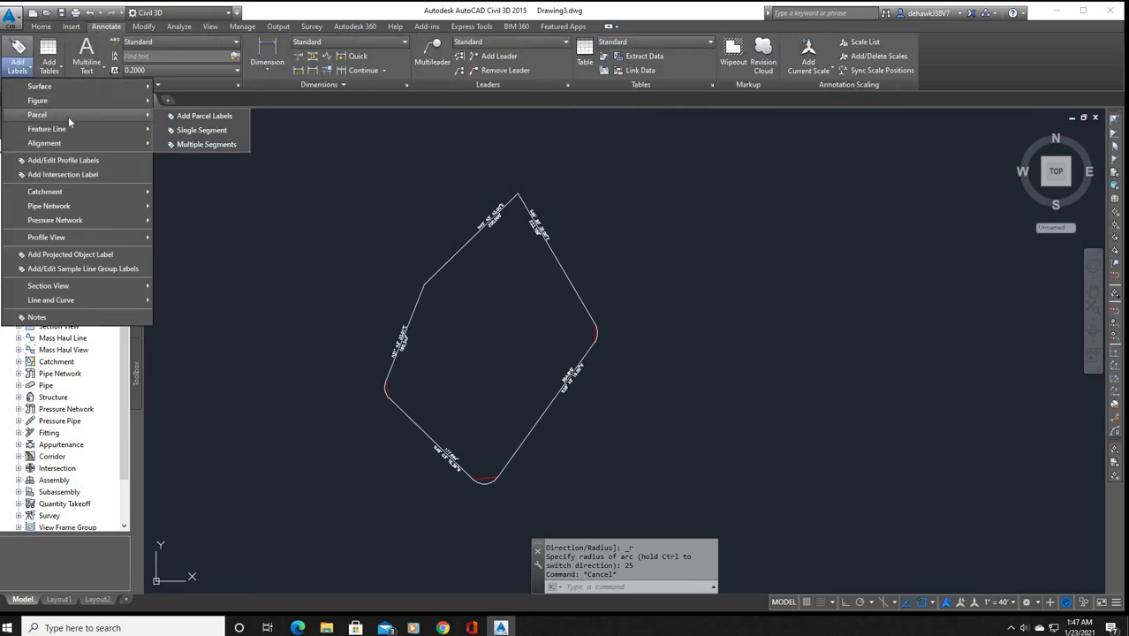
mouse_move(55, 114)
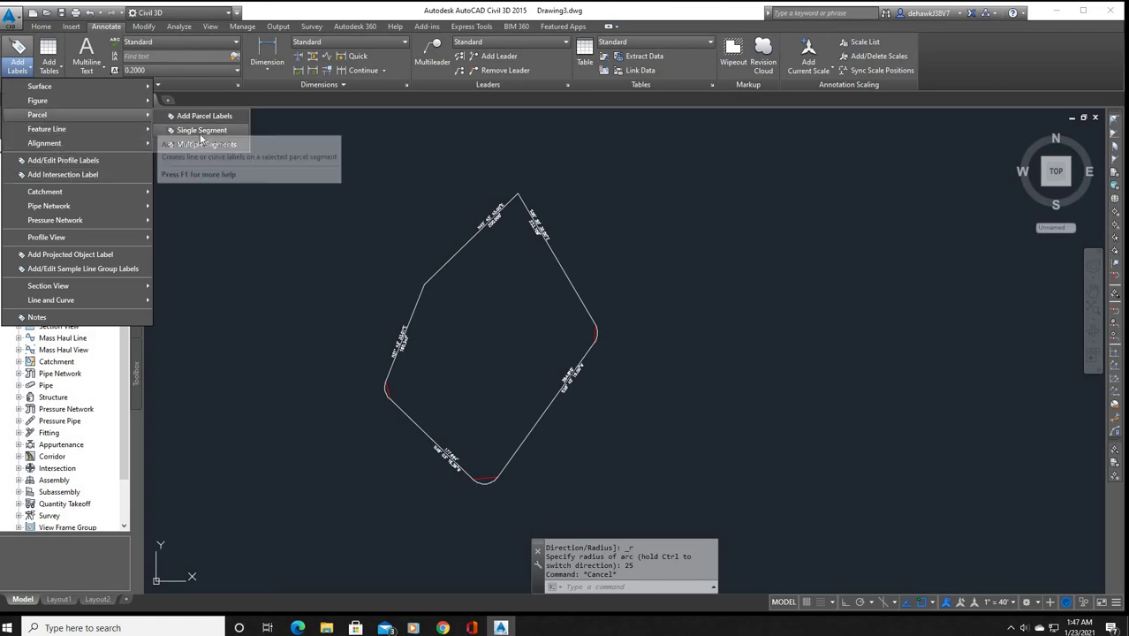
click(190, 131)
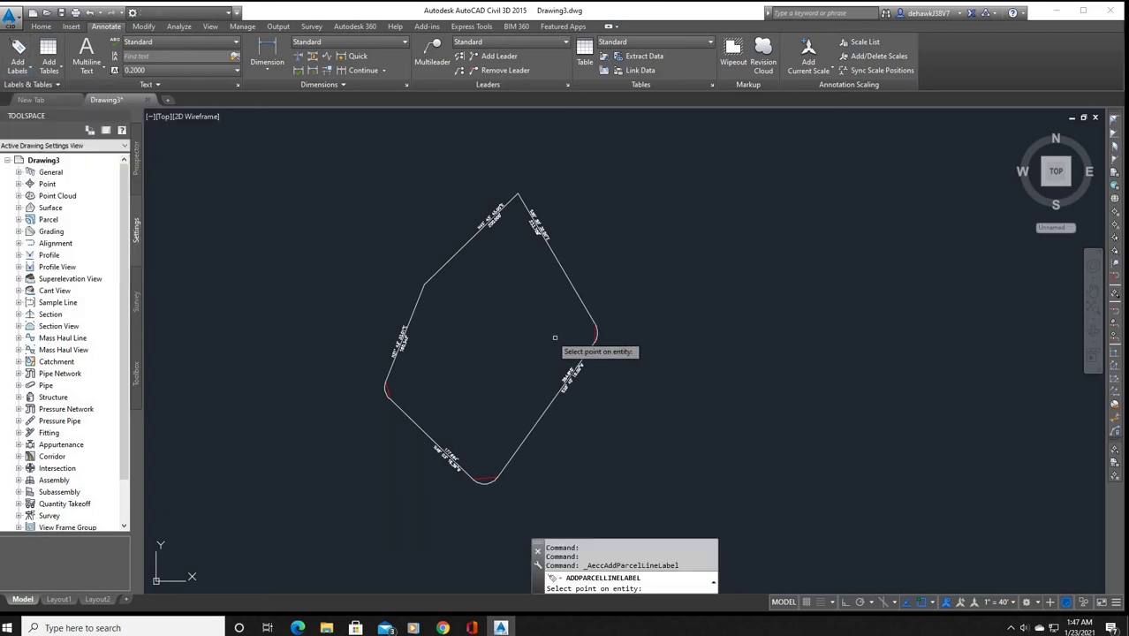
click(601, 331)
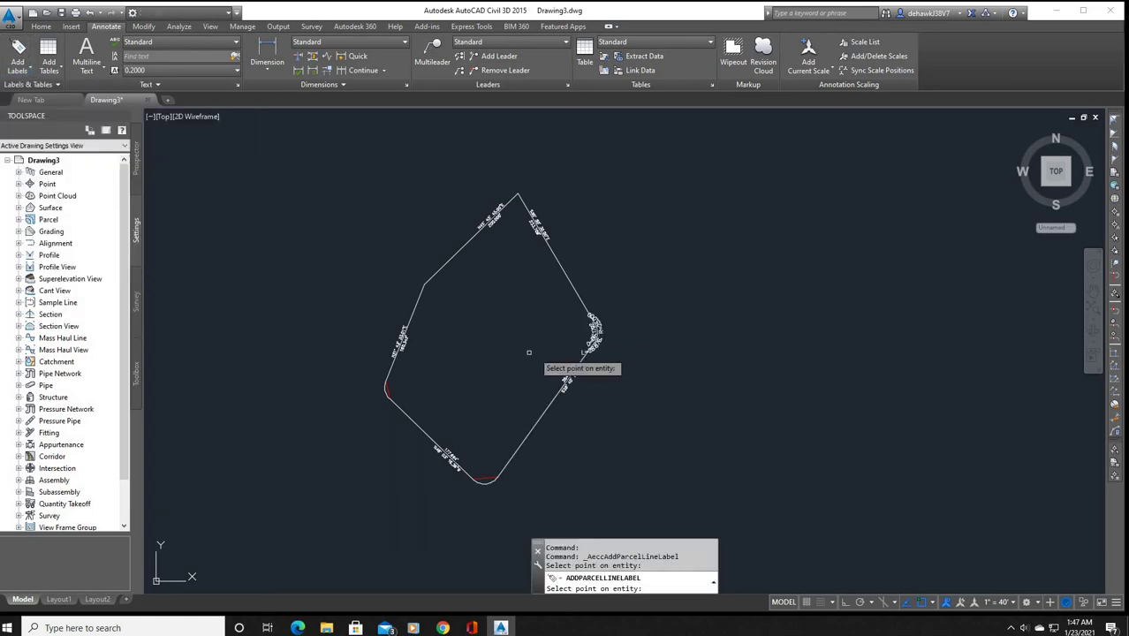
click(387, 390)
click(486, 482)
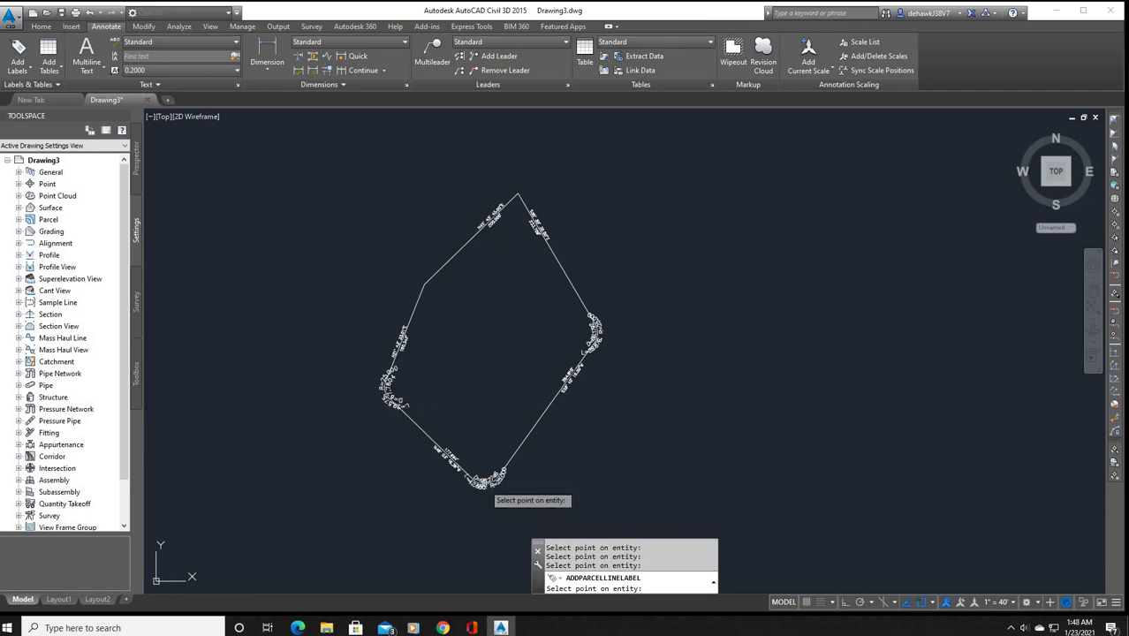
key(Escape)
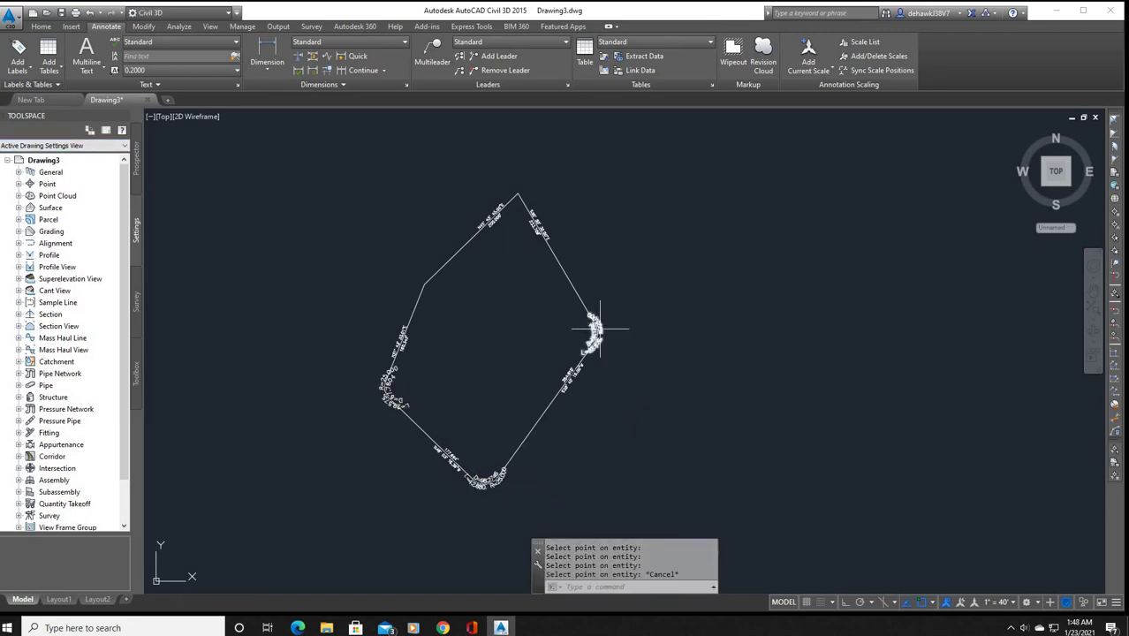
click(594, 343)
- Drag the right, left and bottom curve labels outward so each hangs on a leader
click(593, 334)
click(643, 325)
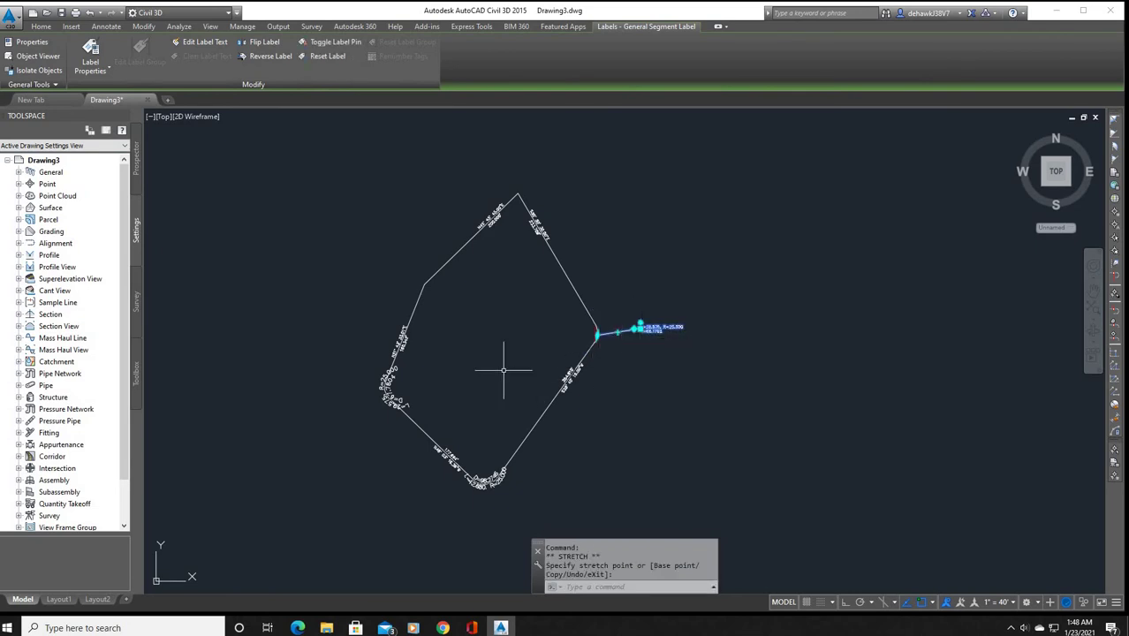
click(387, 390)
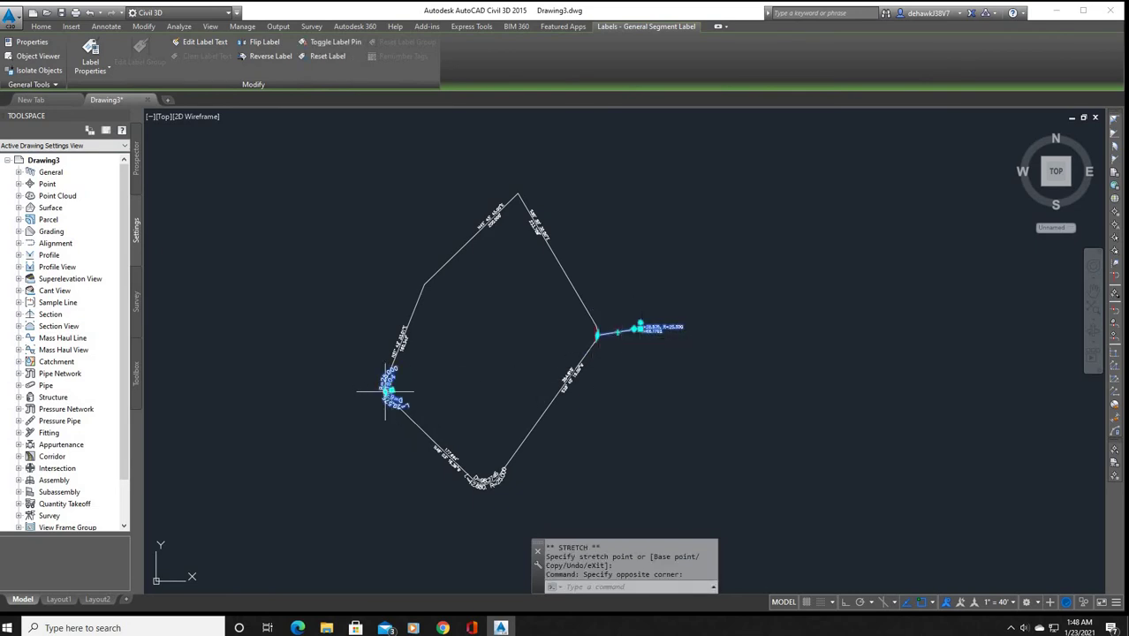
click(390, 389)
click(354, 409)
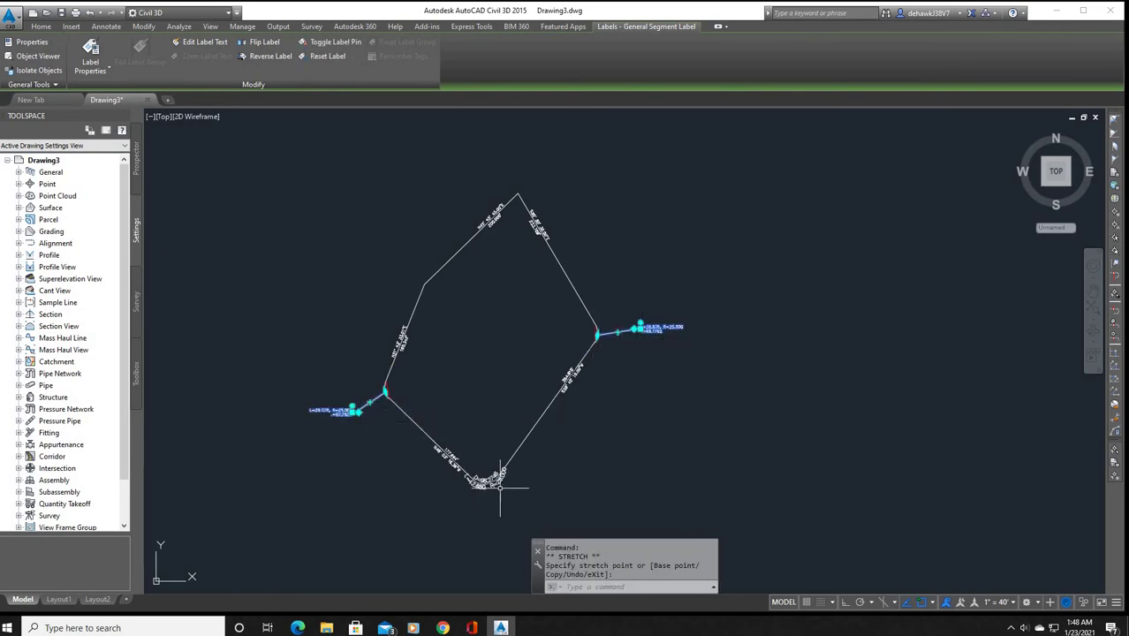
click(497, 483)
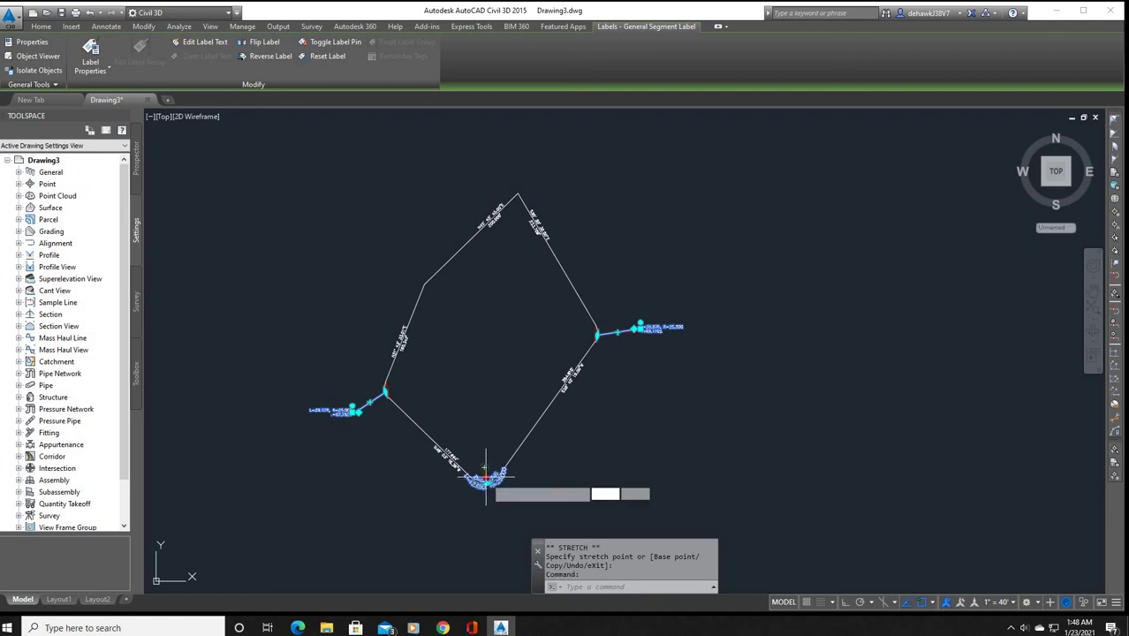
click(487, 482)
key(Escape)
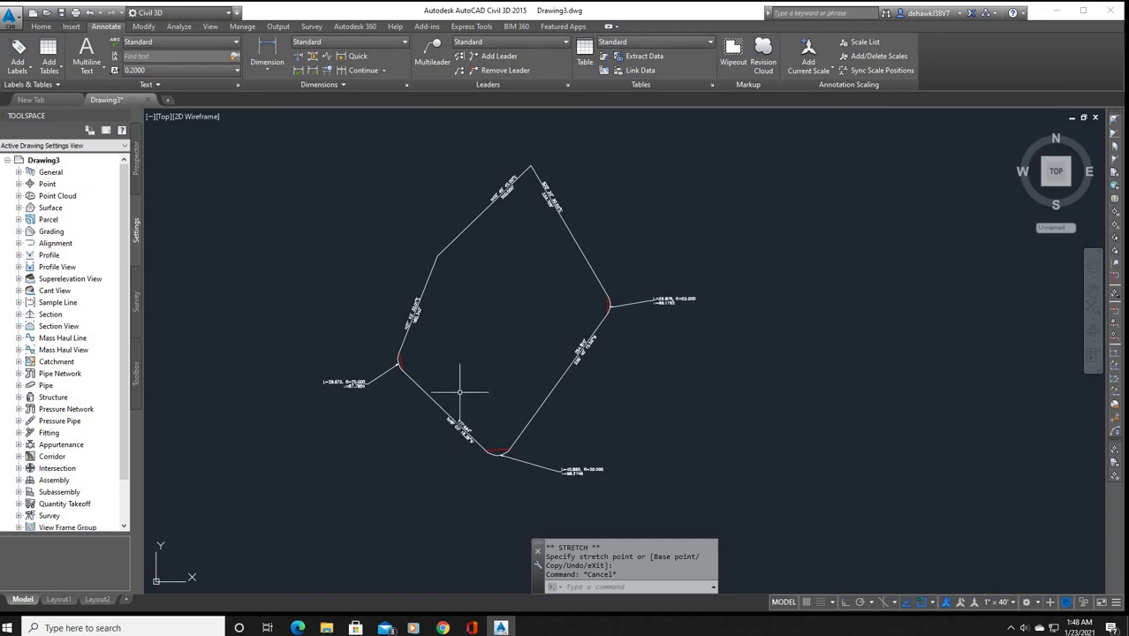
scroll(462, 386, down, 2)
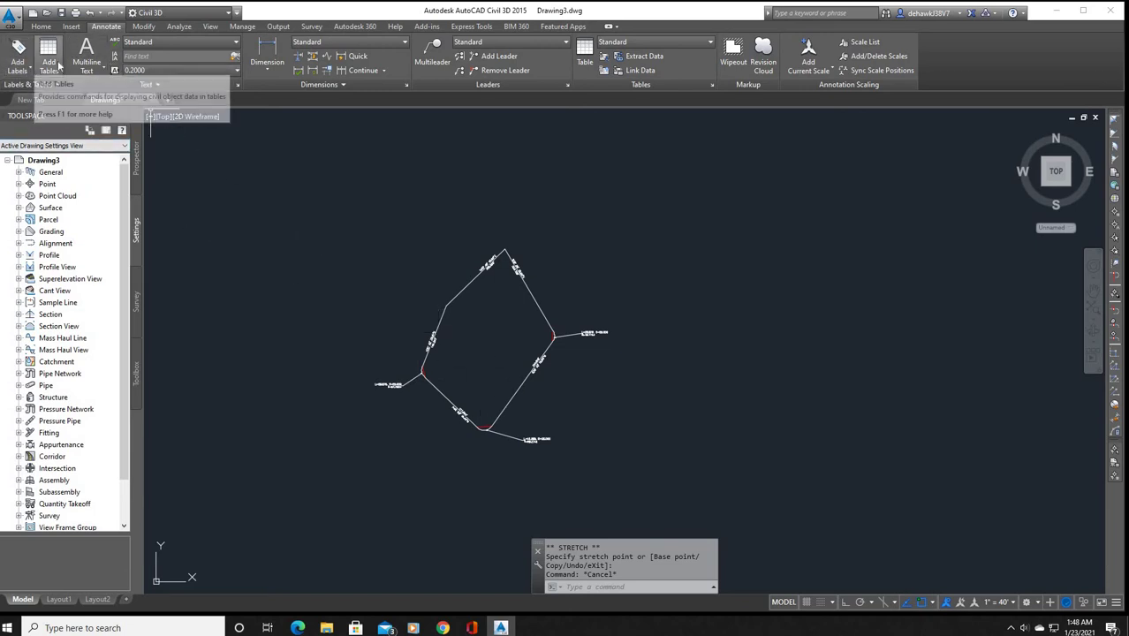
click(60, 67)
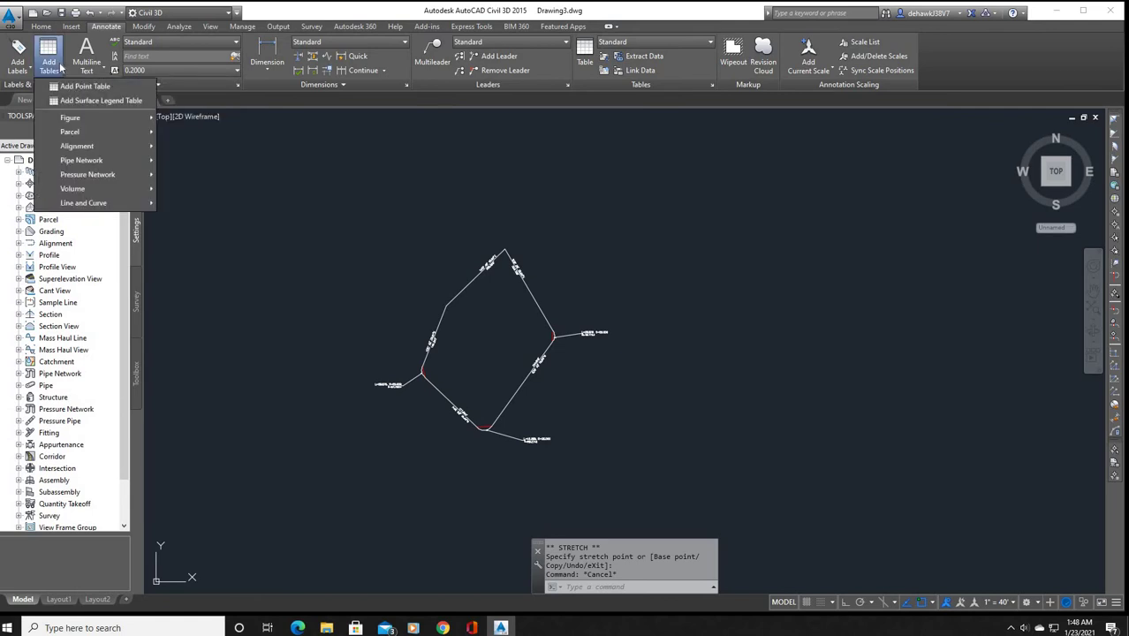
click(252, 179)
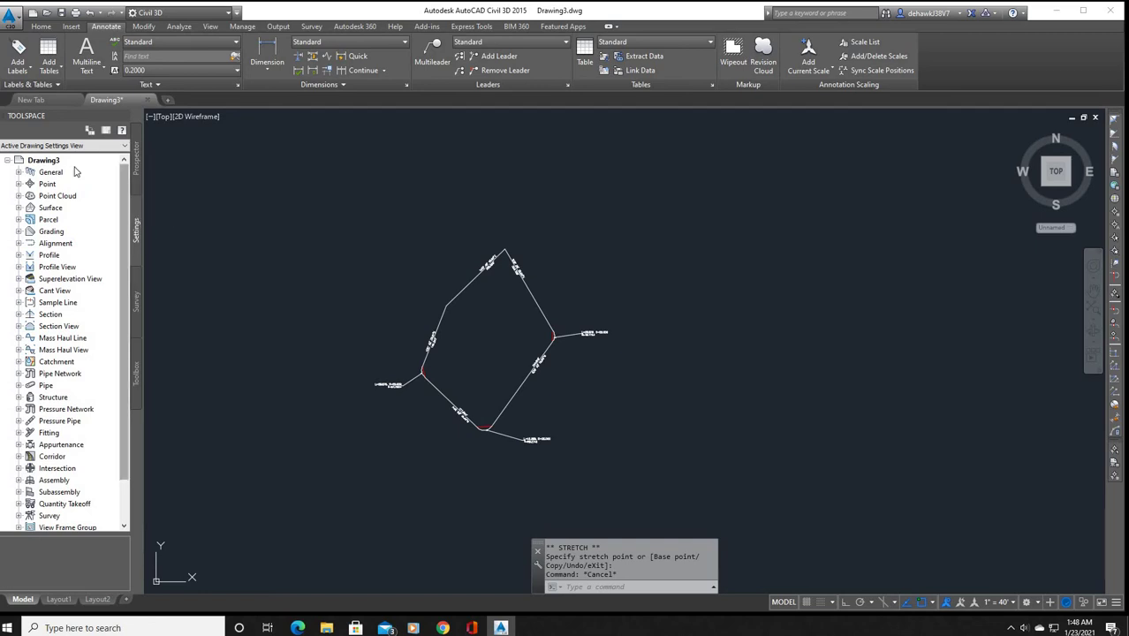
click(42, 162)
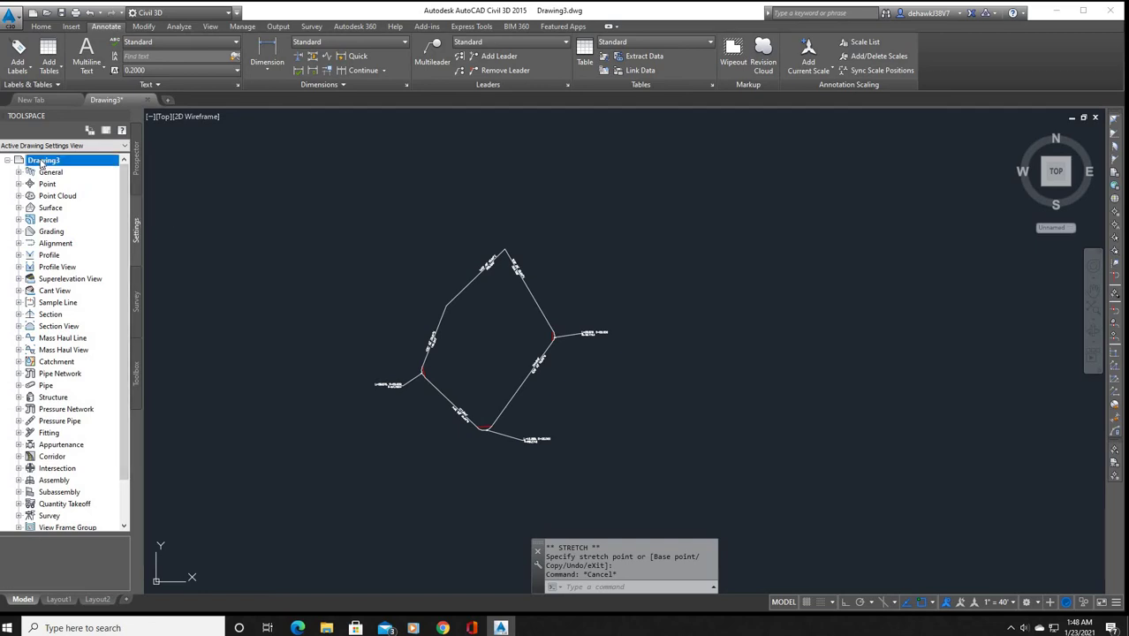
right_click(41, 163)
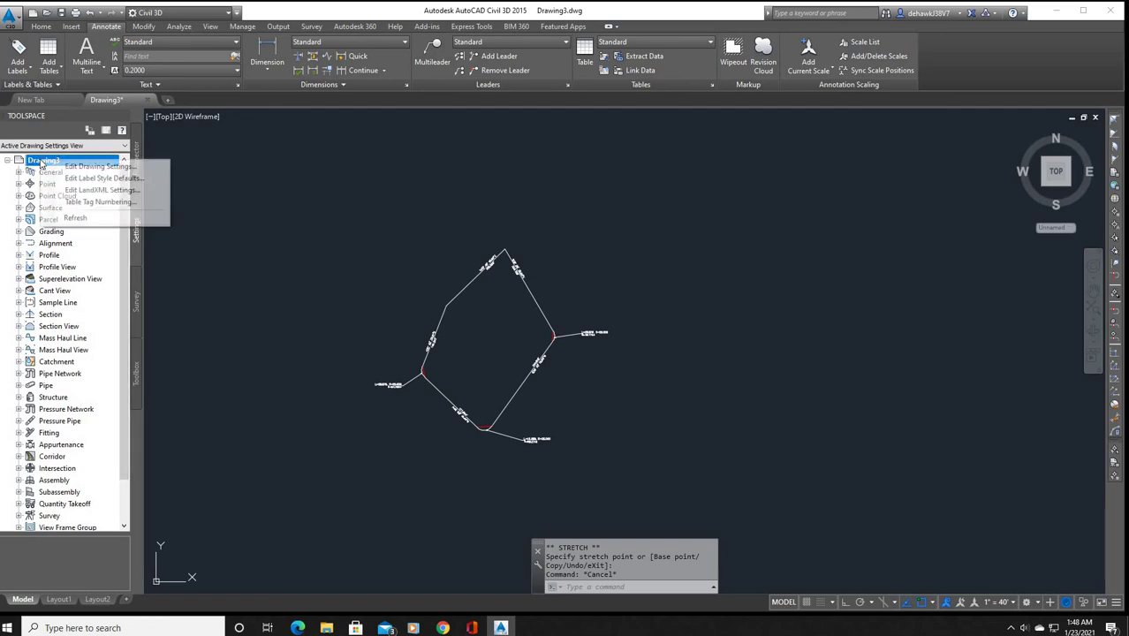
click(100, 201)
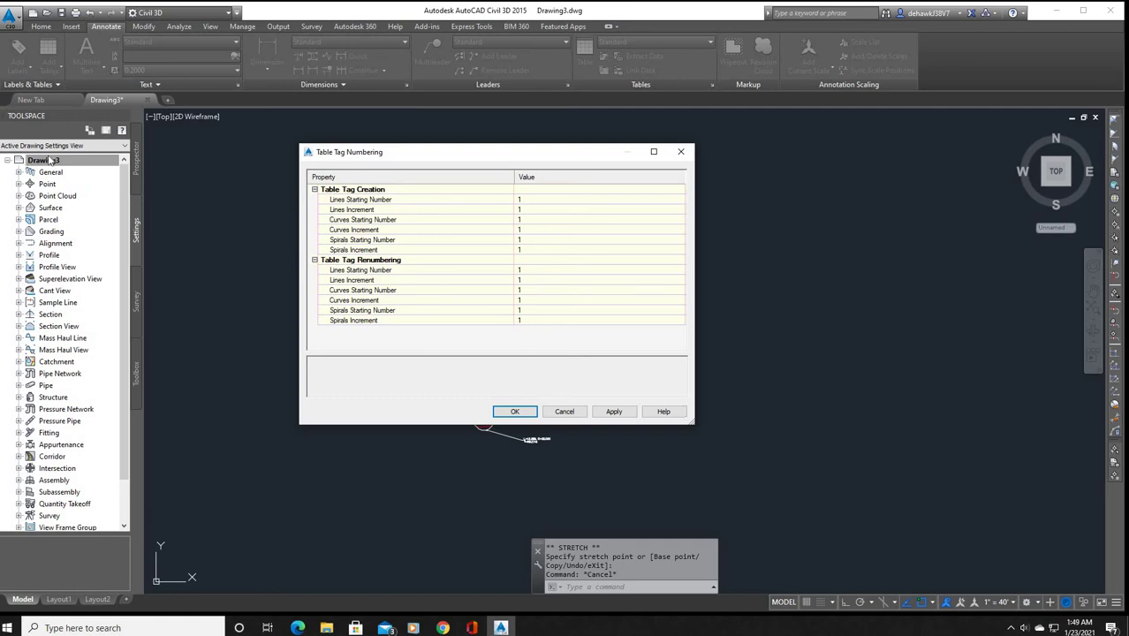
click(563, 412)
click(40, 164)
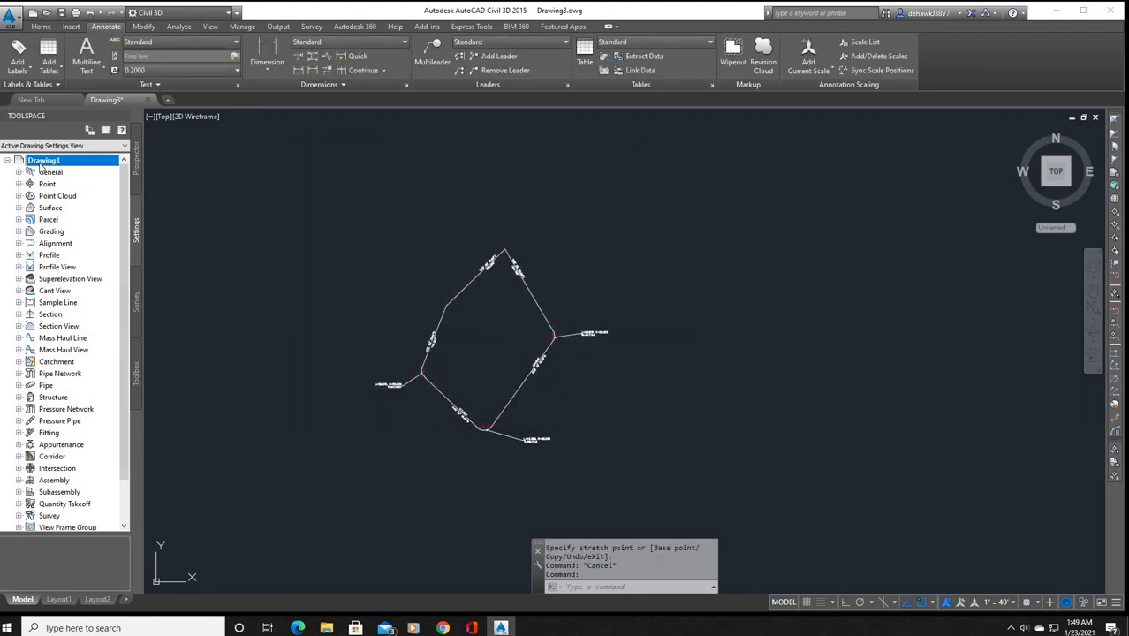
right_click(48, 163)
- Start a parcel line table in Length & Direction style and pick a first lot-line label
click(282, 187)
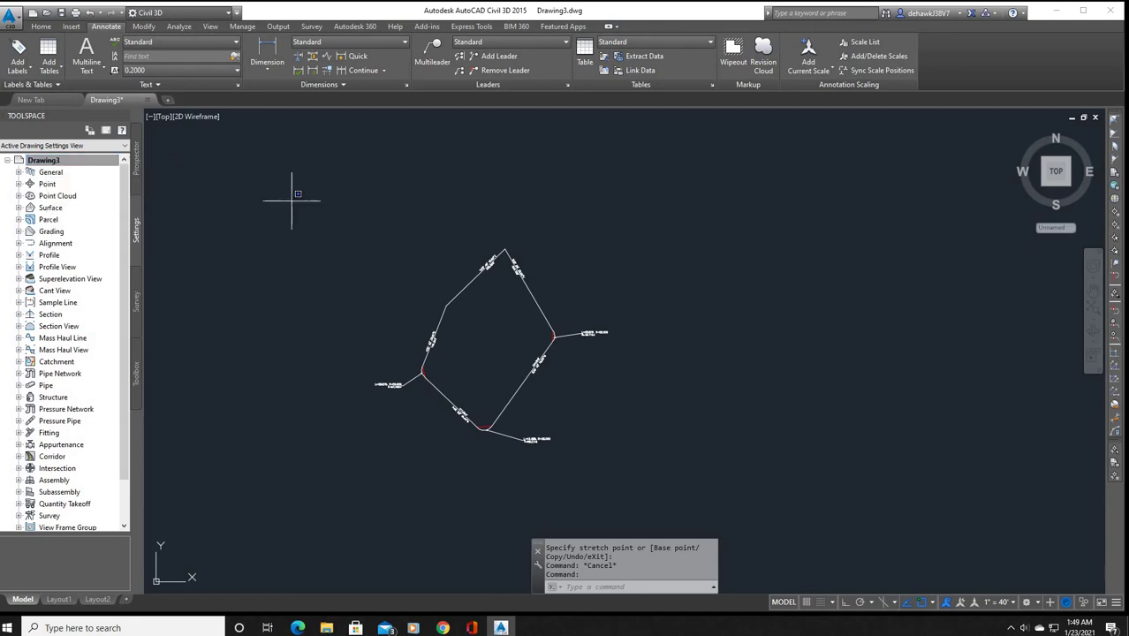
key(Escape)
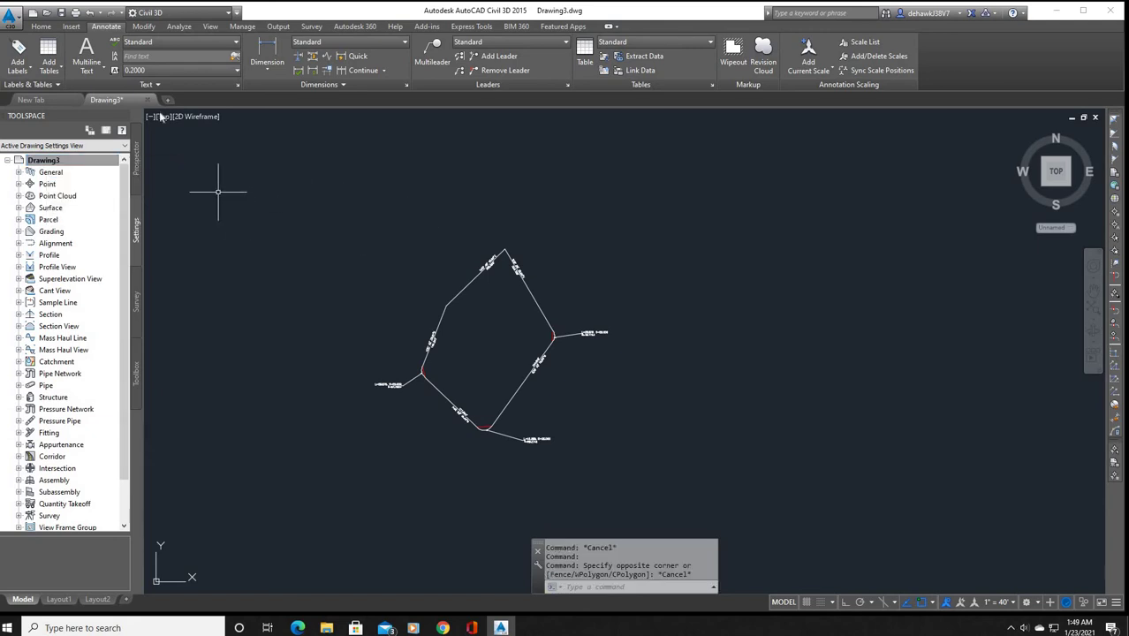
click(55, 69)
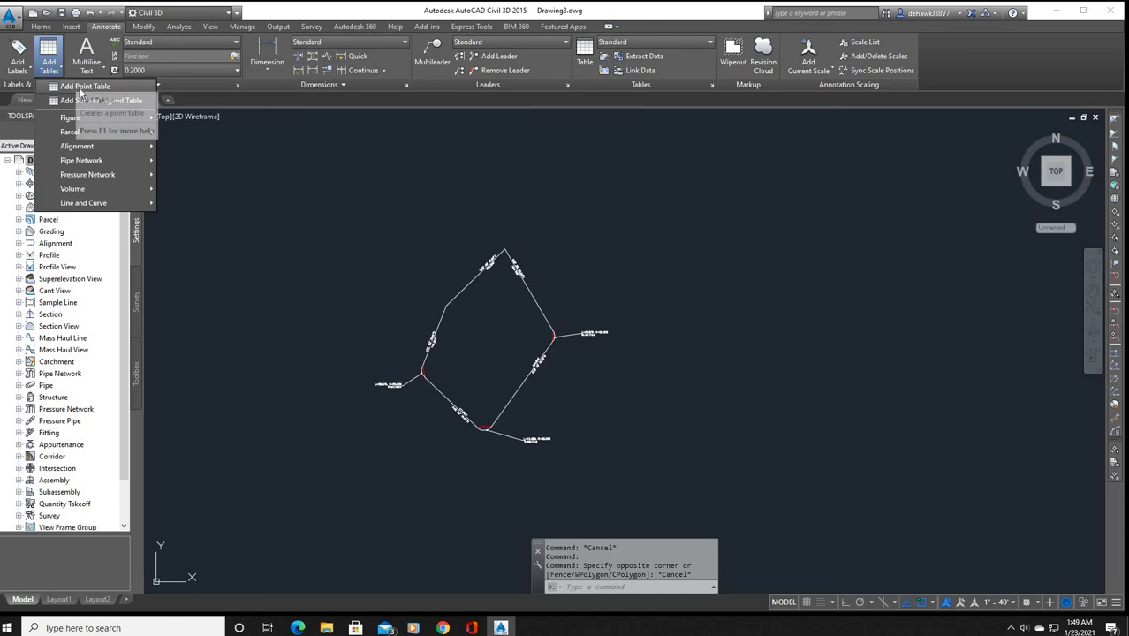
mouse_move(95, 210)
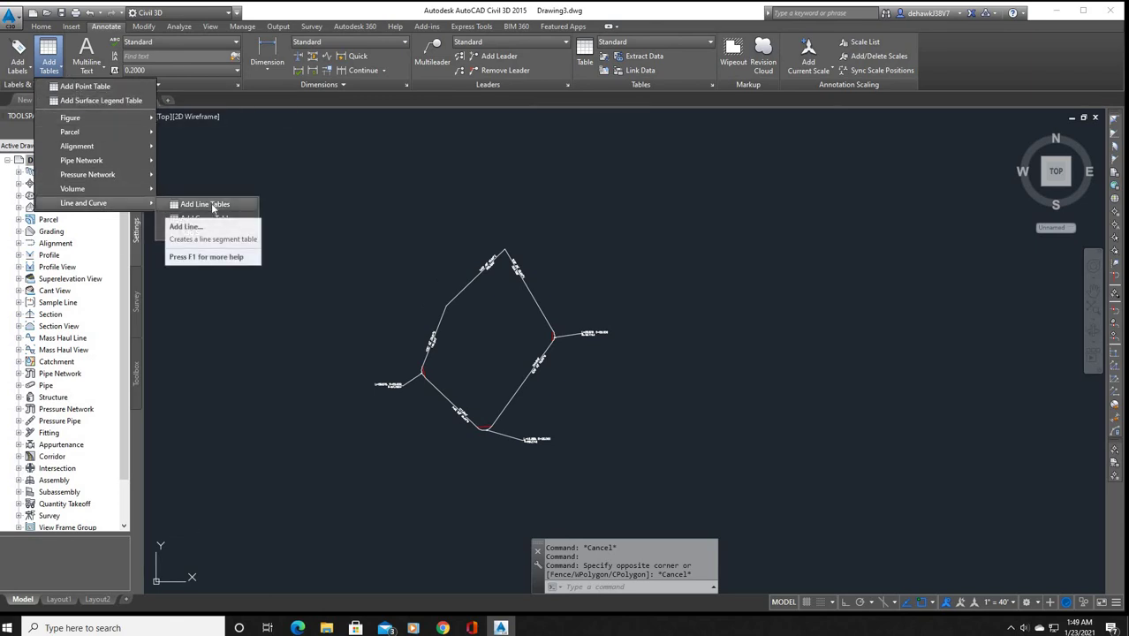
click(213, 206)
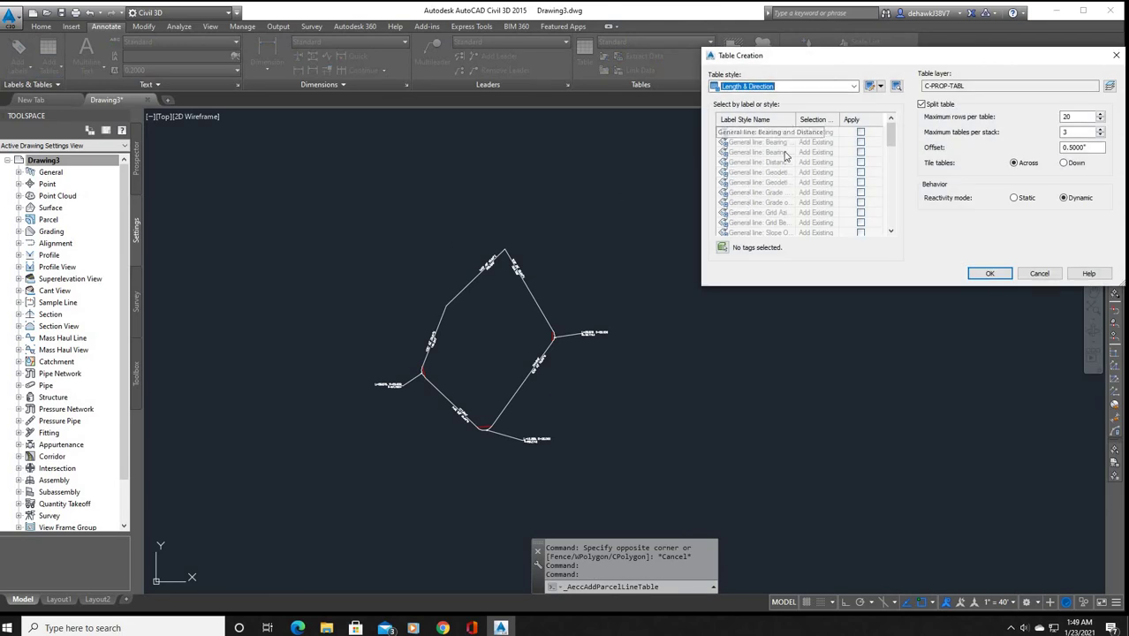
drag(816, 55, 712, 47)
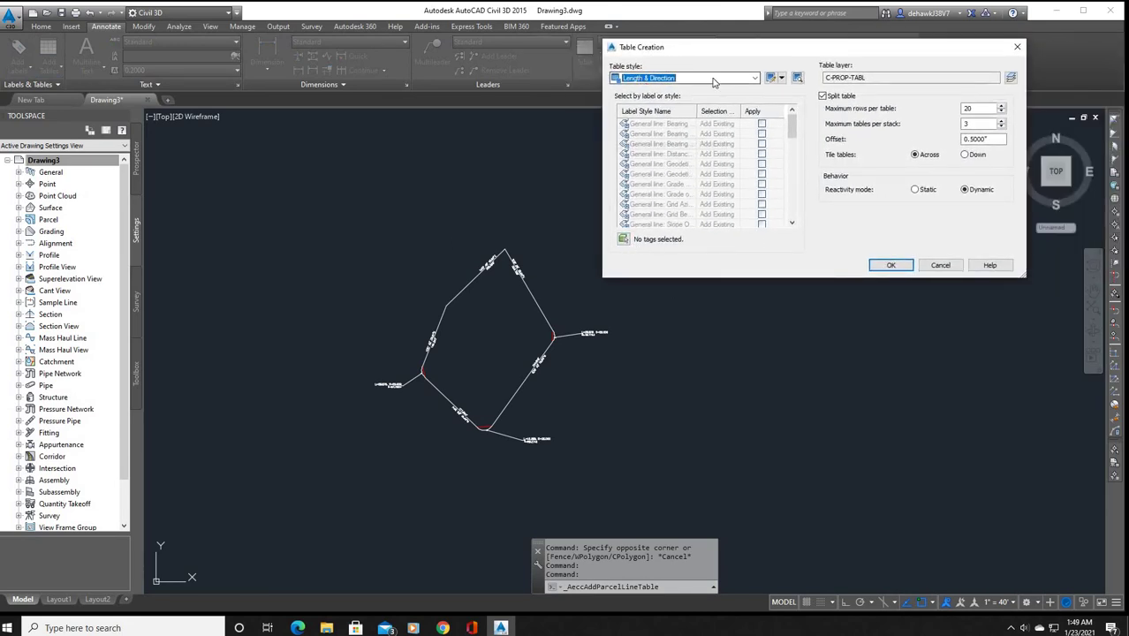
click(755, 79)
click(755, 78)
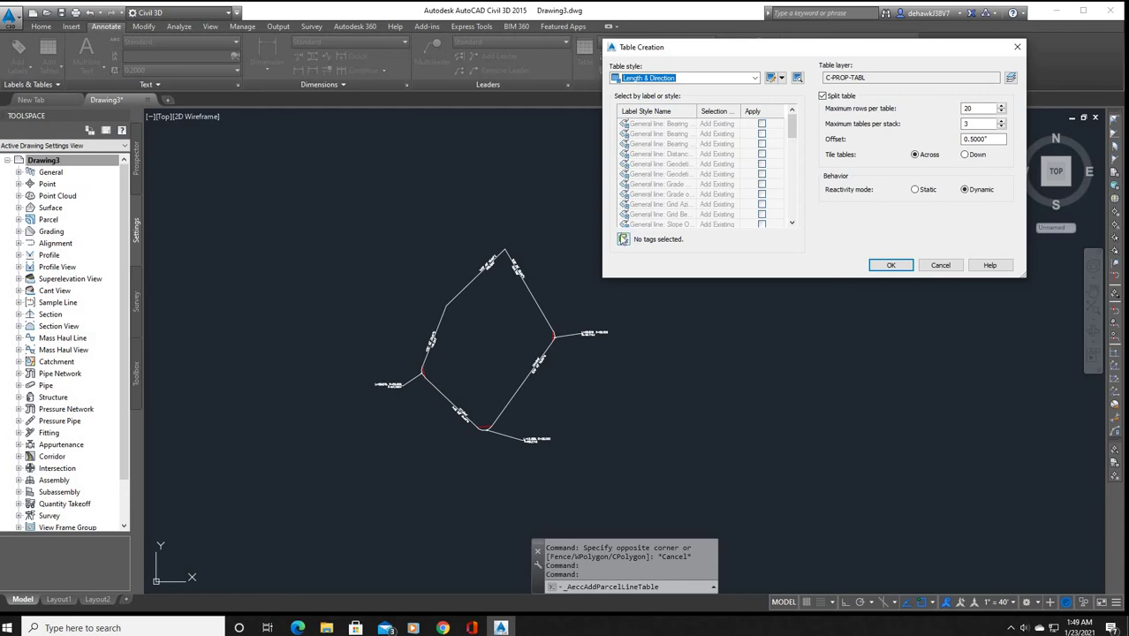
click(624, 239)
click(432, 340)
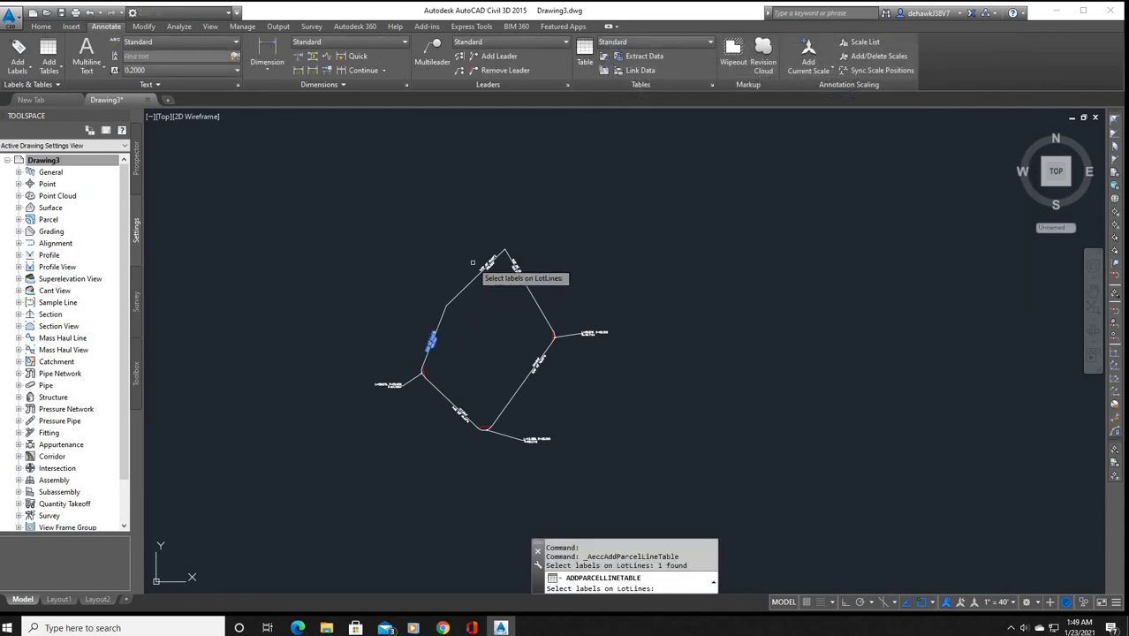
click(487, 263)
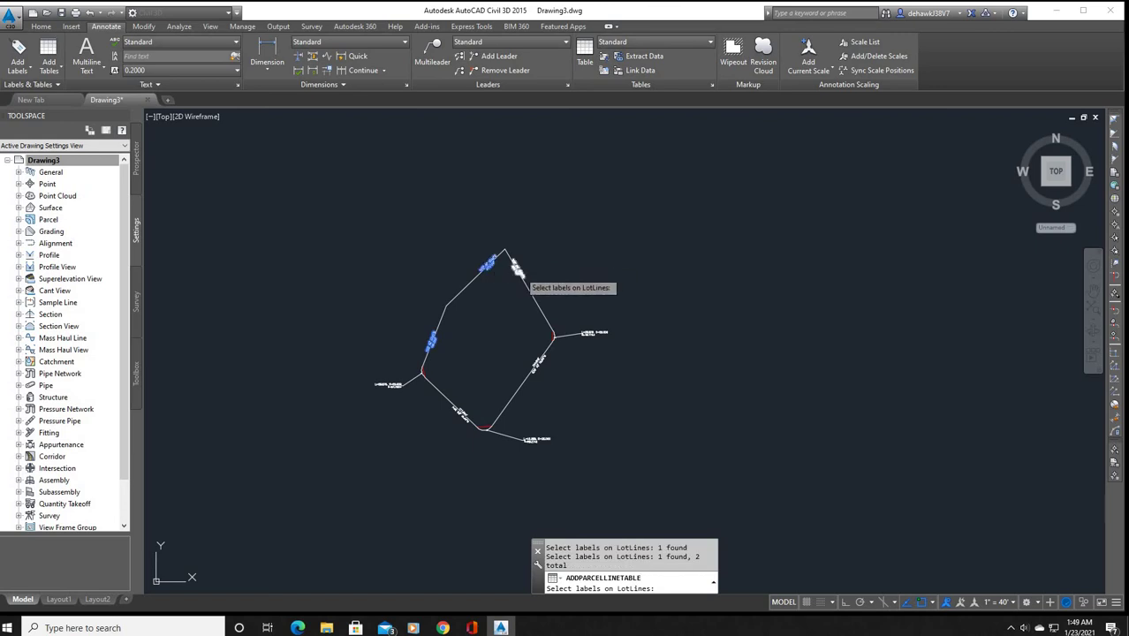
click(518, 270)
click(538, 363)
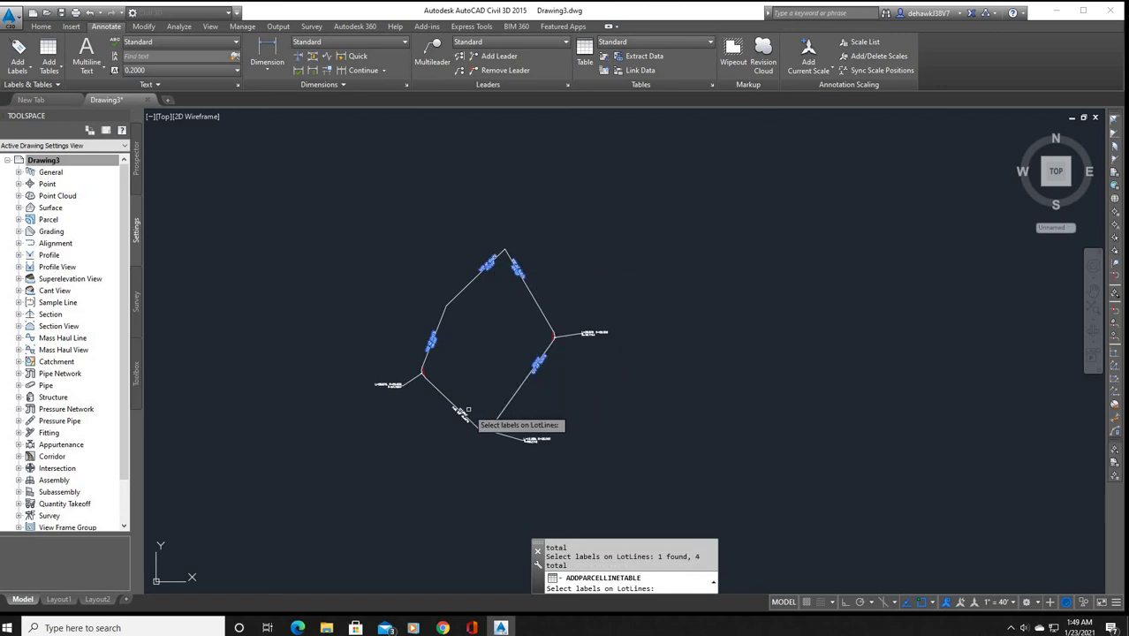
click(456, 406)
key(Return)
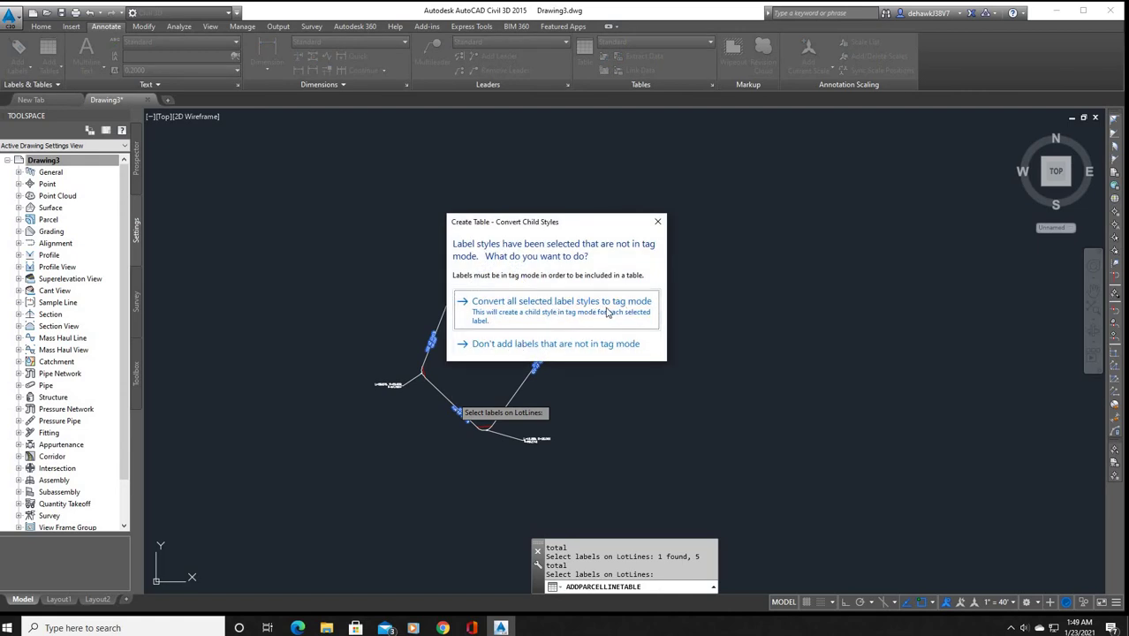
click(545, 311)
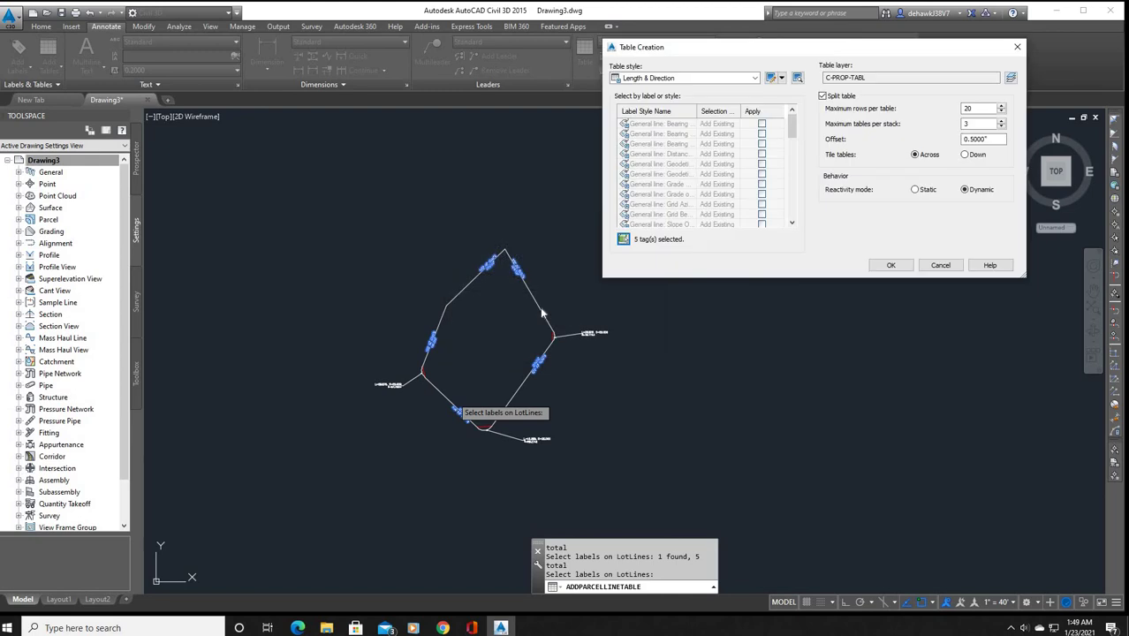
click(893, 265)
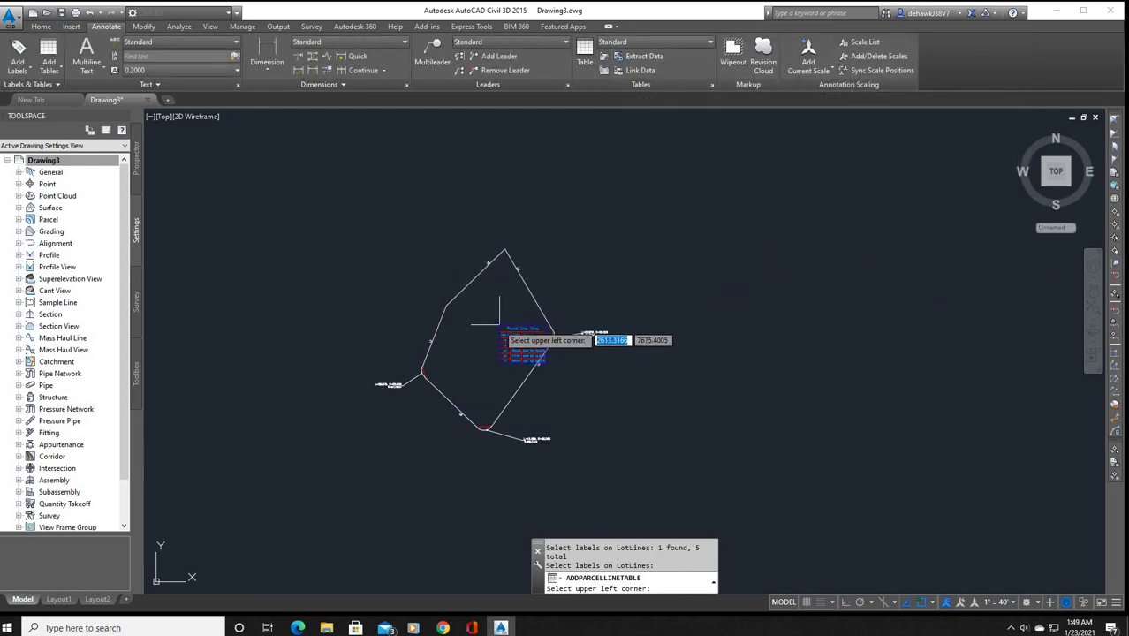
scroll(489, 362, up, 4)
scroll(448, 327, down, 3)
key(Escape)
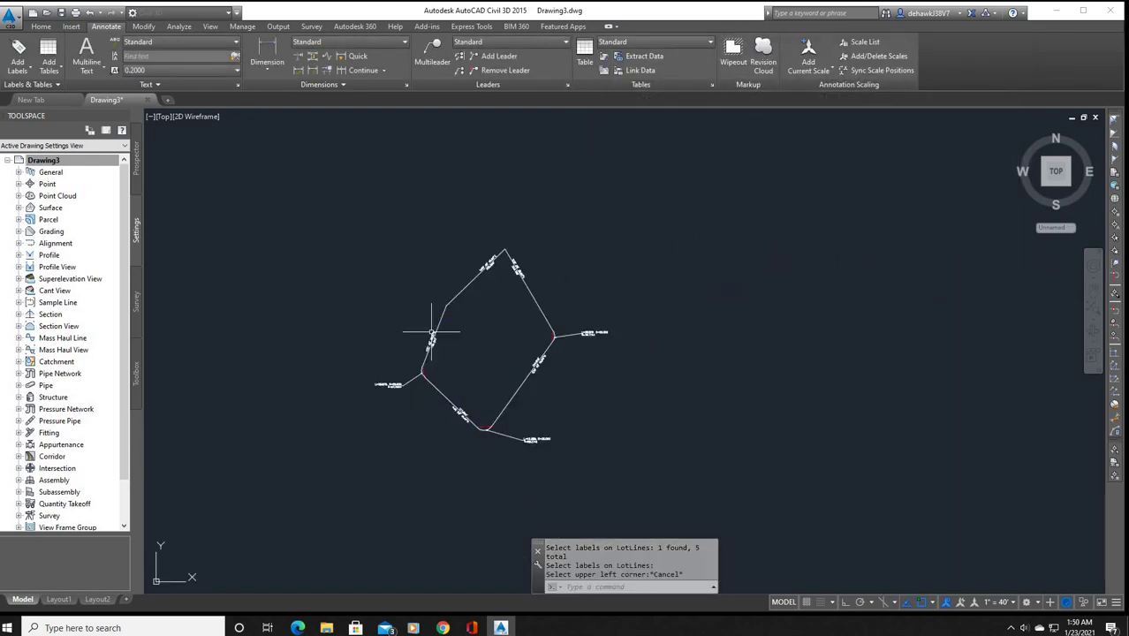
- Start a new parcel line table, accepting its default settings
scroll(442, 316, up, 1)
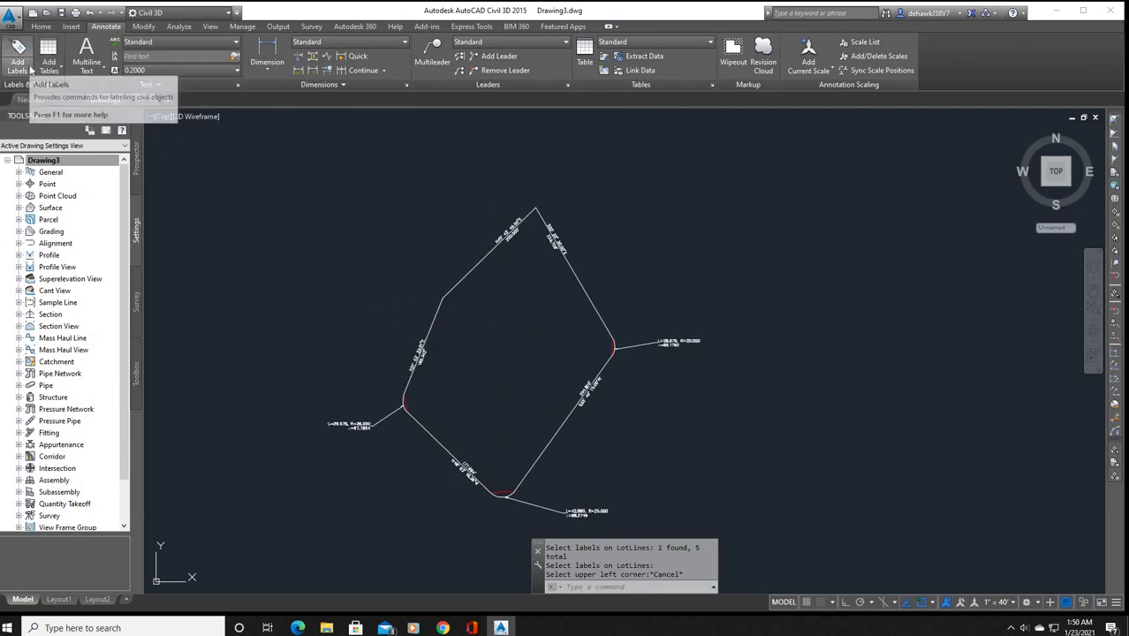
click(49, 62)
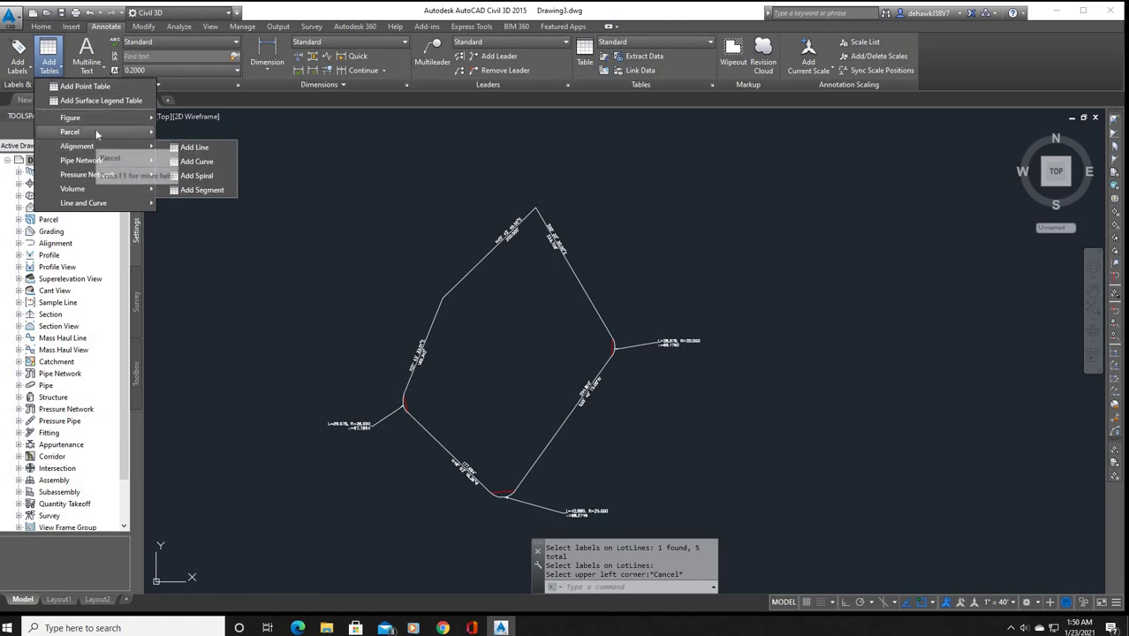
mouse_move(96, 131)
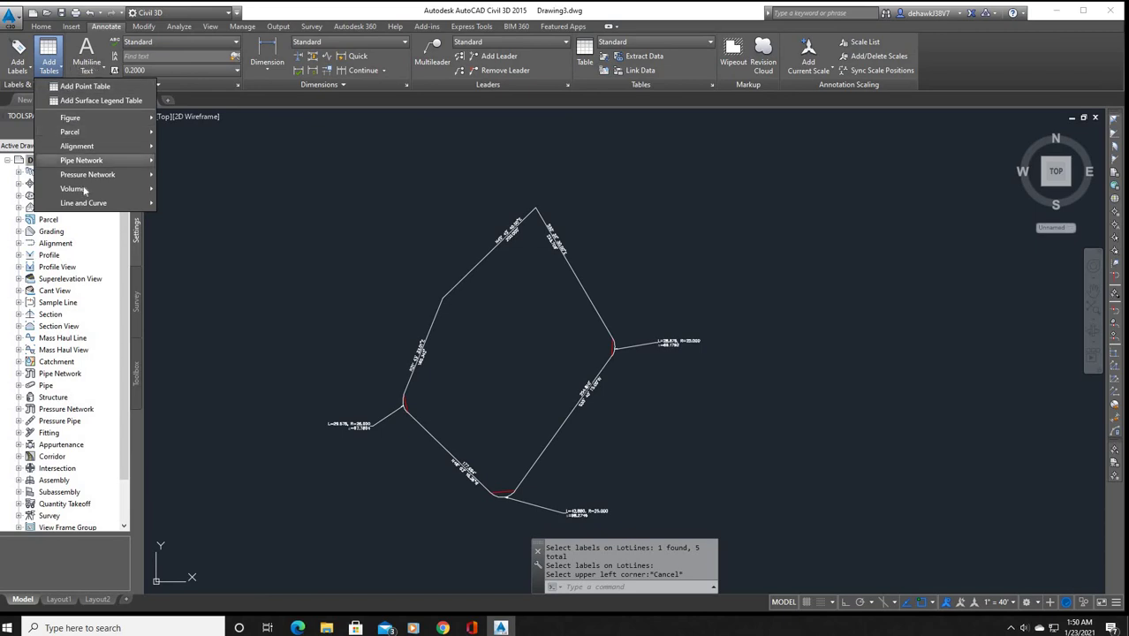
mouse_move(102, 203)
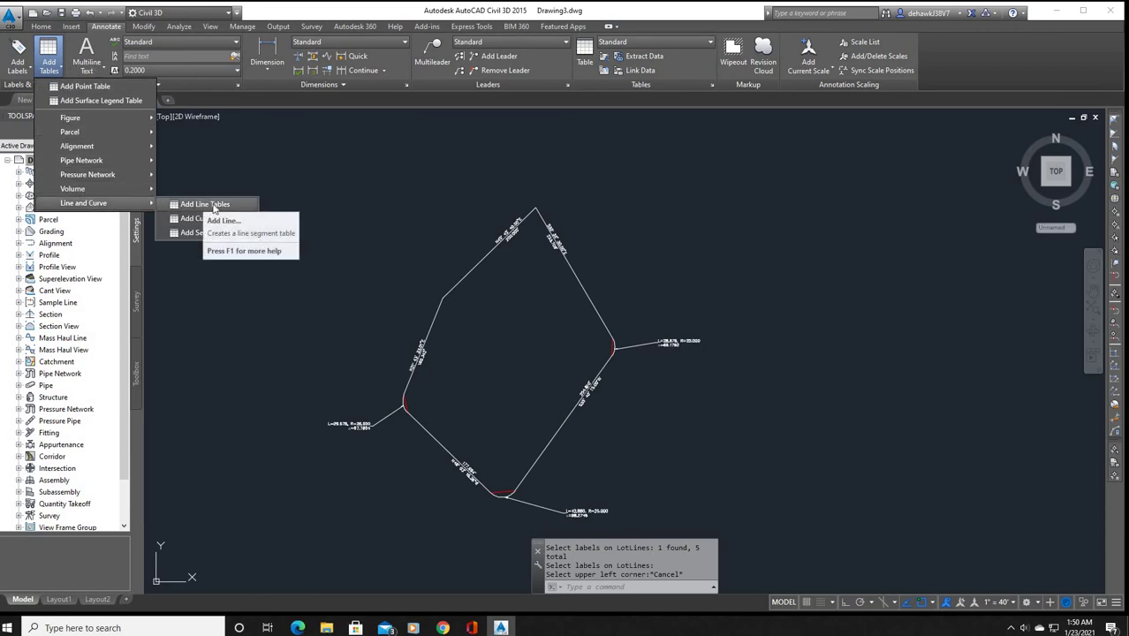
click(203, 206)
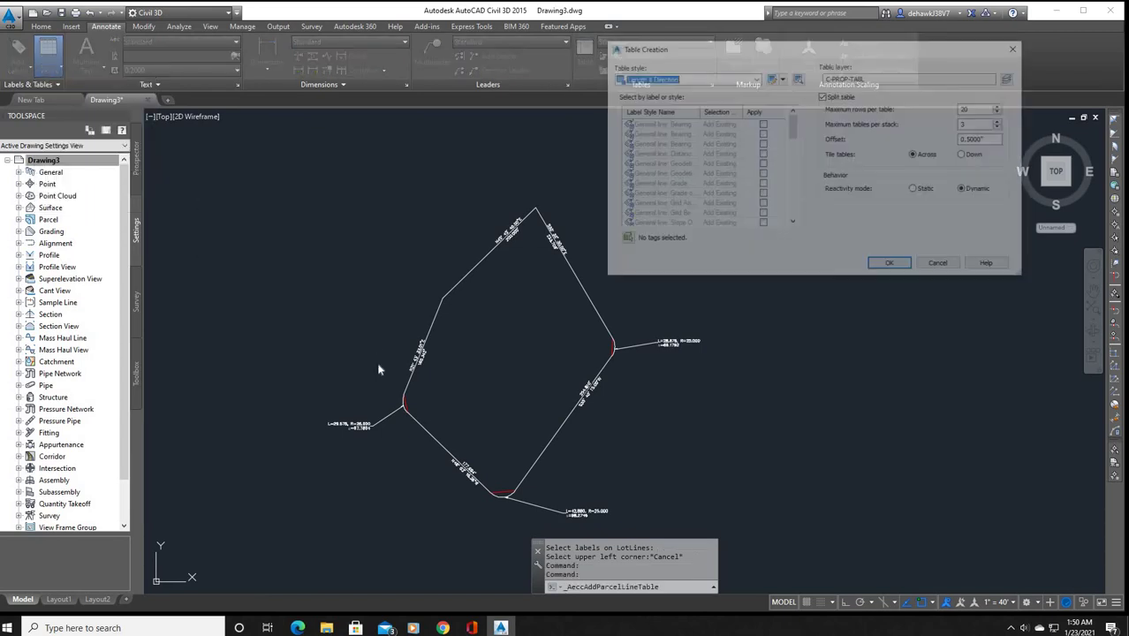
click(623, 240)
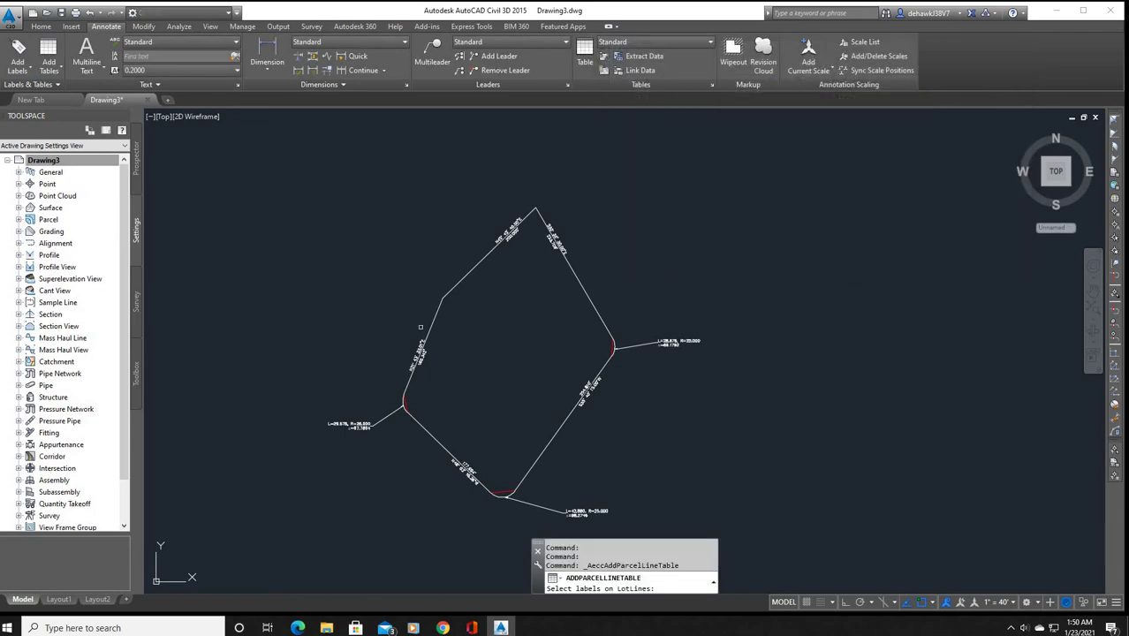
- Select the five lot-line labels and convert all of them to tag mode
click(419, 353)
click(509, 231)
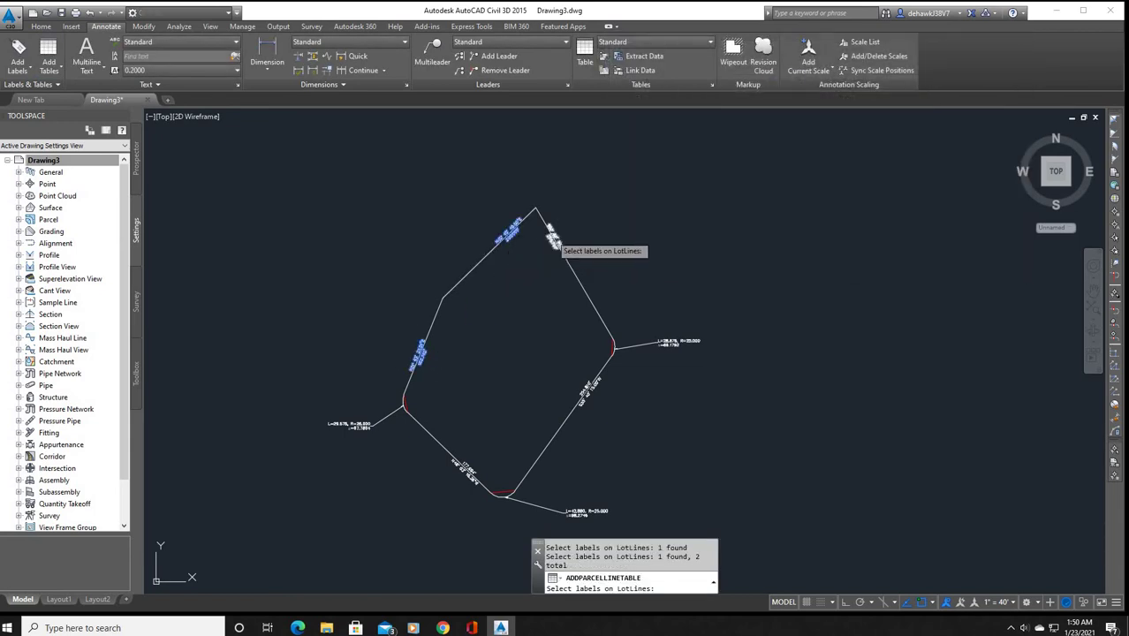
click(554, 240)
click(590, 391)
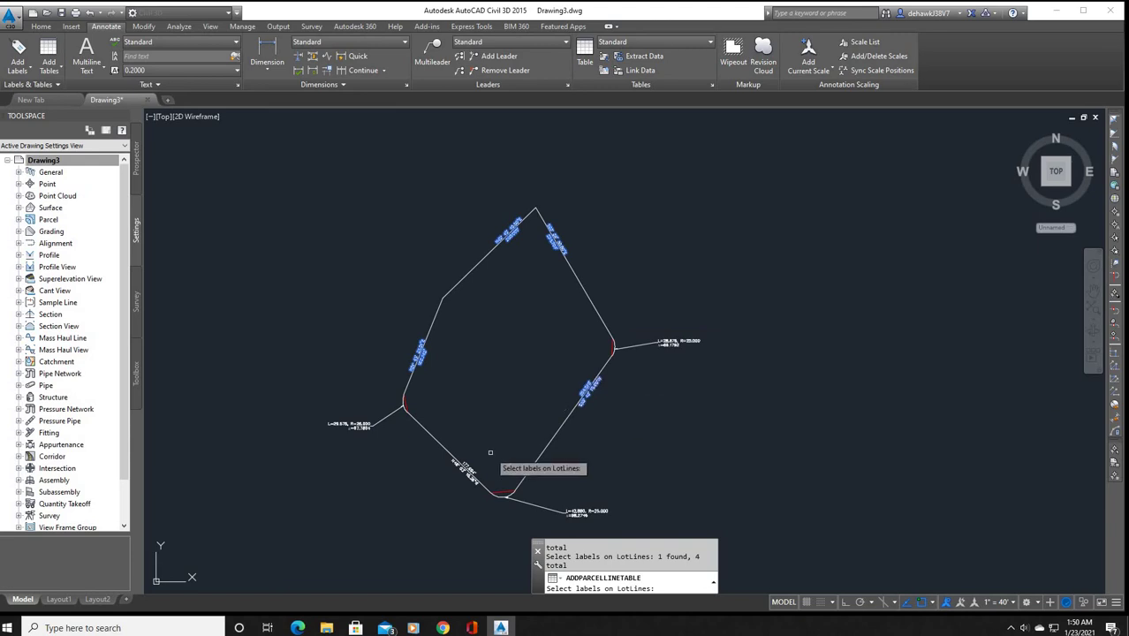
click(466, 472)
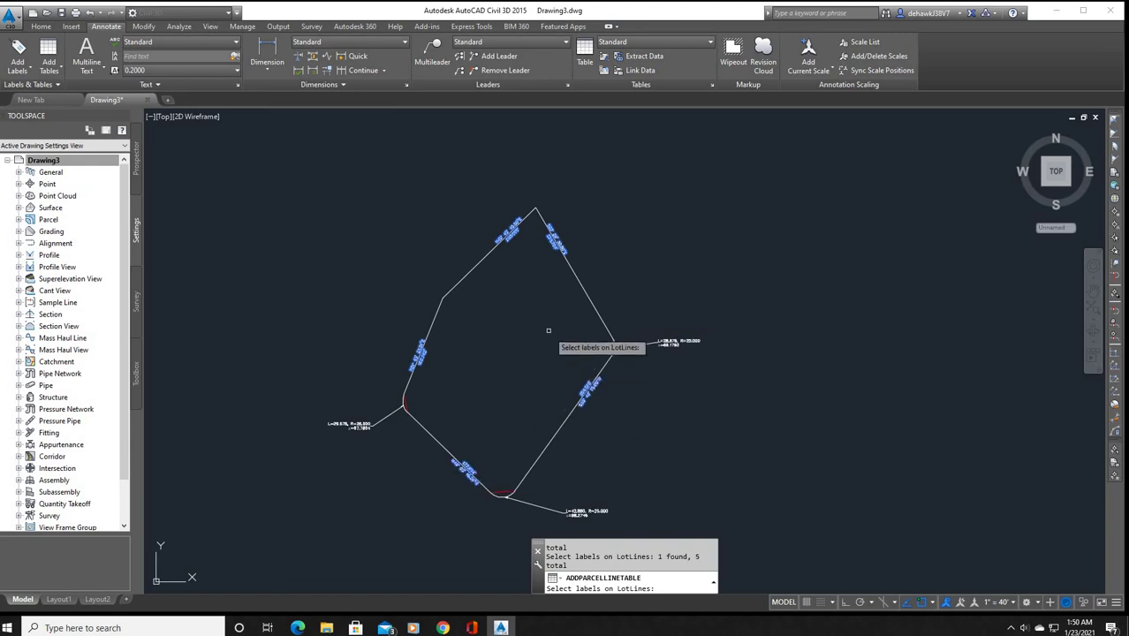
key(Return)
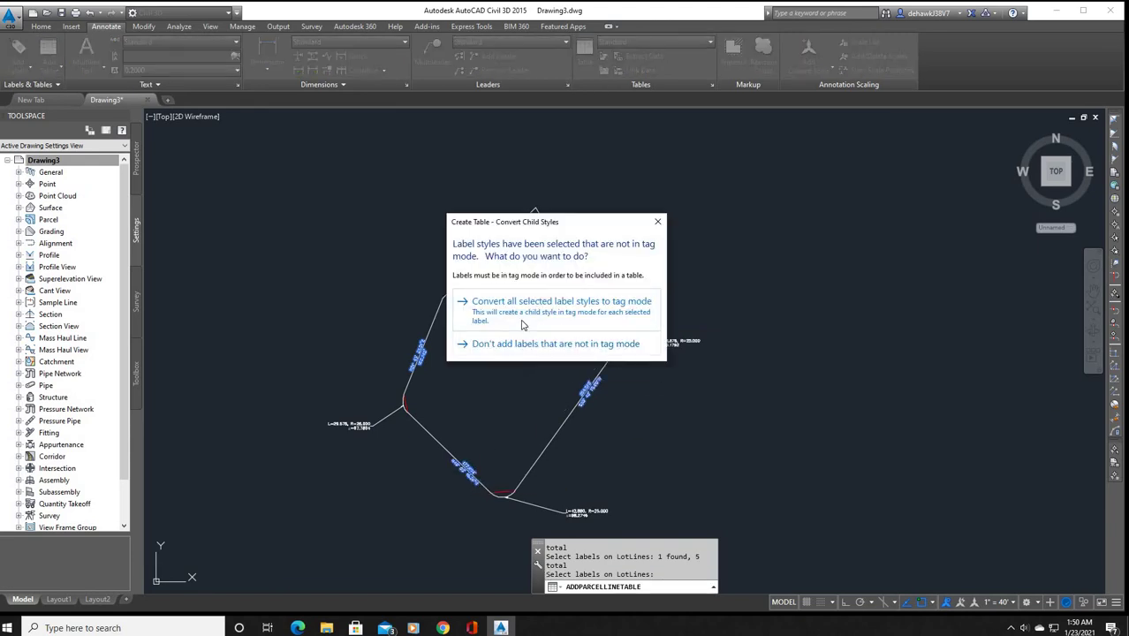
click(521, 323)
click(892, 266)
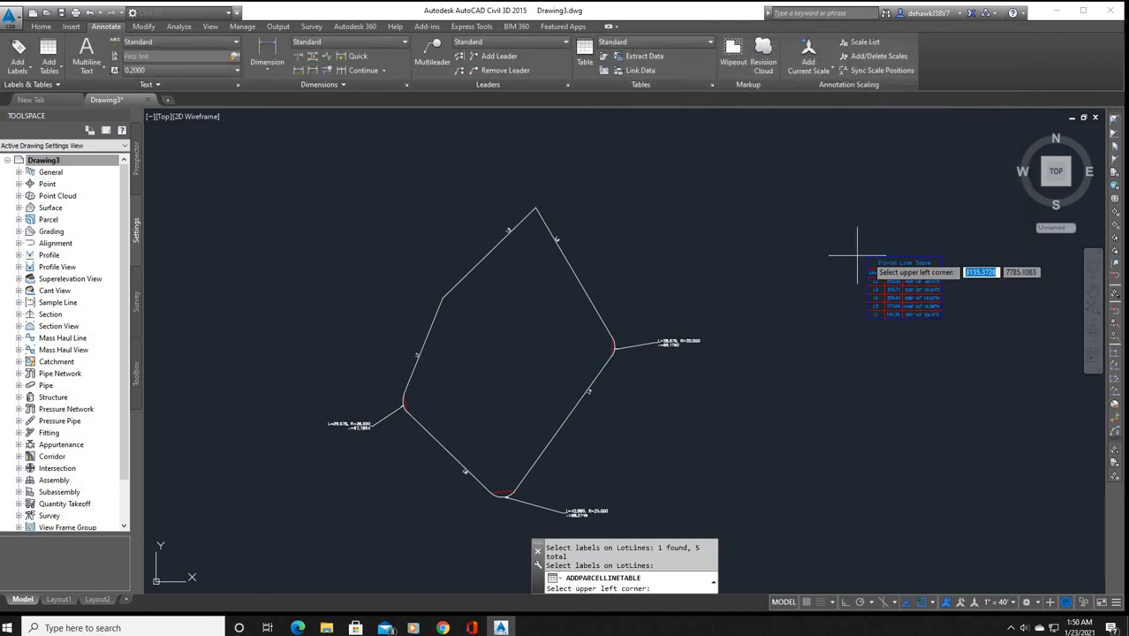
- Place the Parcel Line Table's upper-left corner beside the parcel and select it to sort rows L1–L5
click(318, 161)
scroll(344, 169, up, 4)
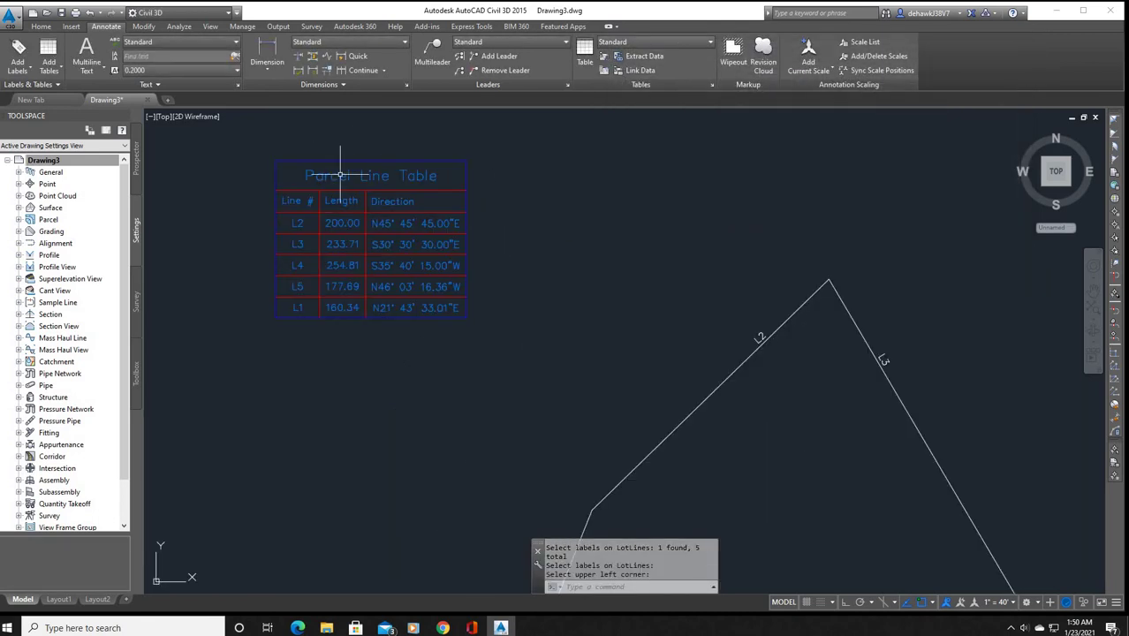
scroll(437, 221, down, 2)
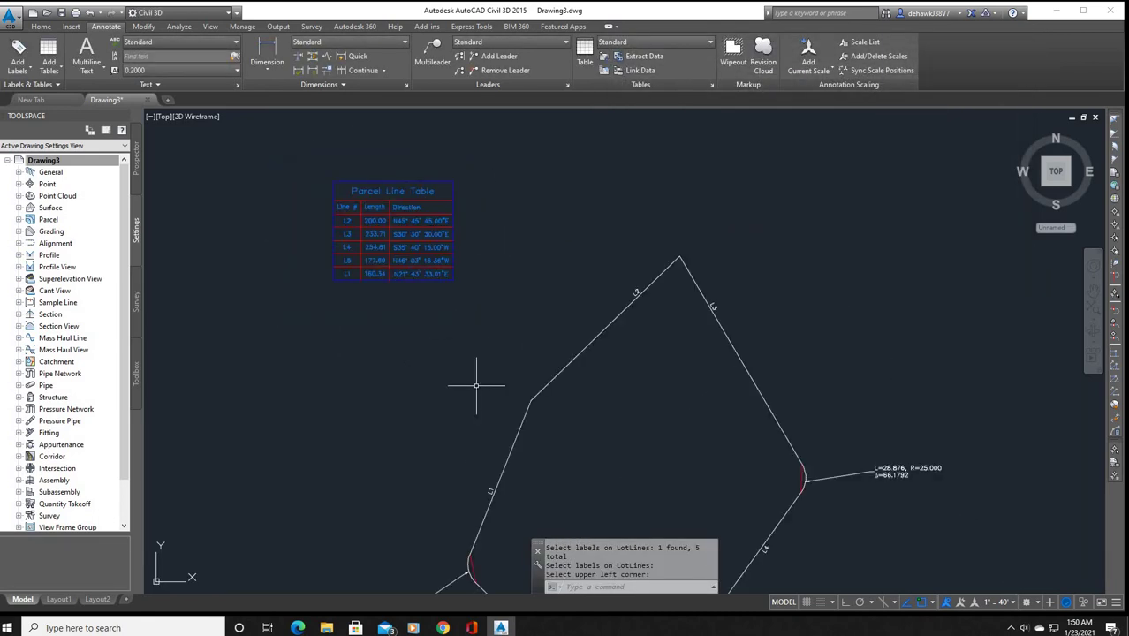
scroll(373, 260, up, 2)
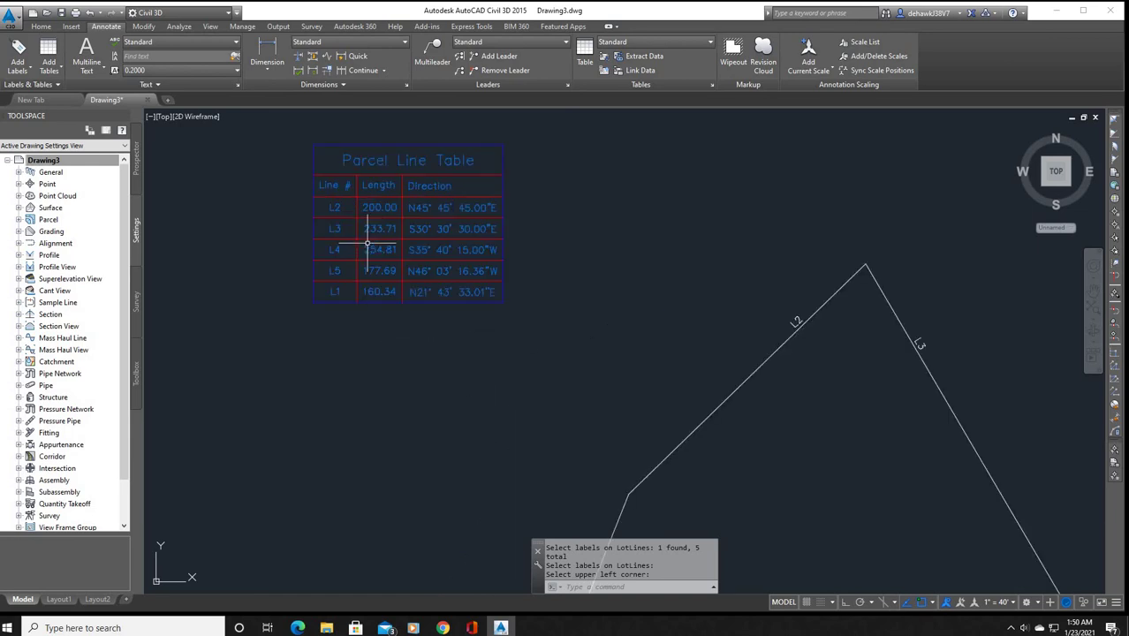
scroll(377, 283, up, 2)
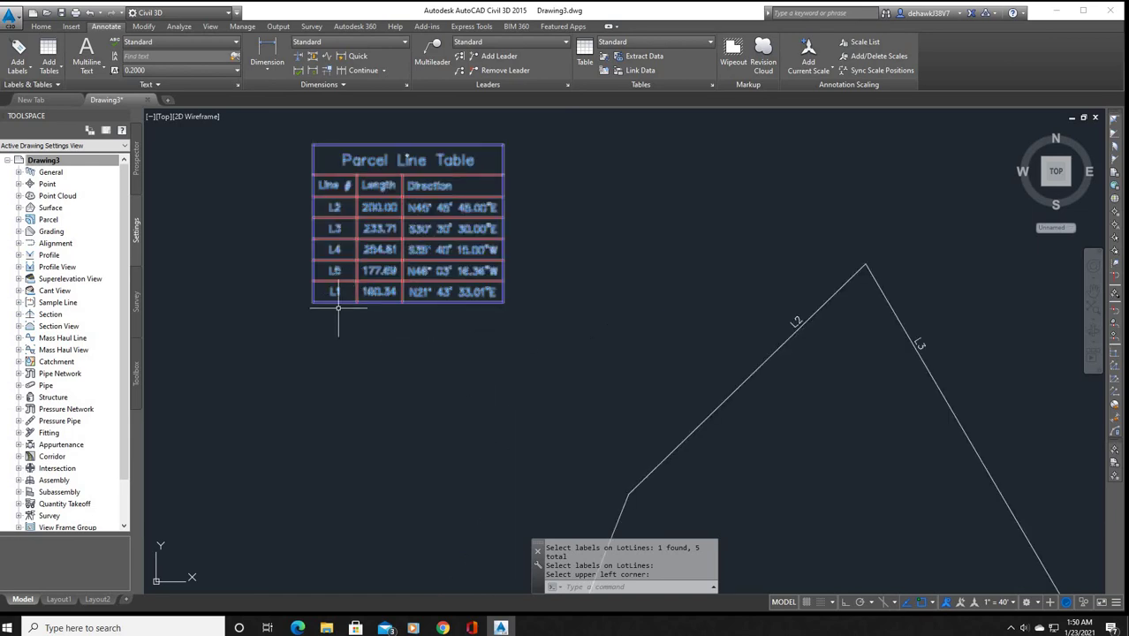
scroll(402, 271, down, 2)
scroll(389, 217, up, 2)
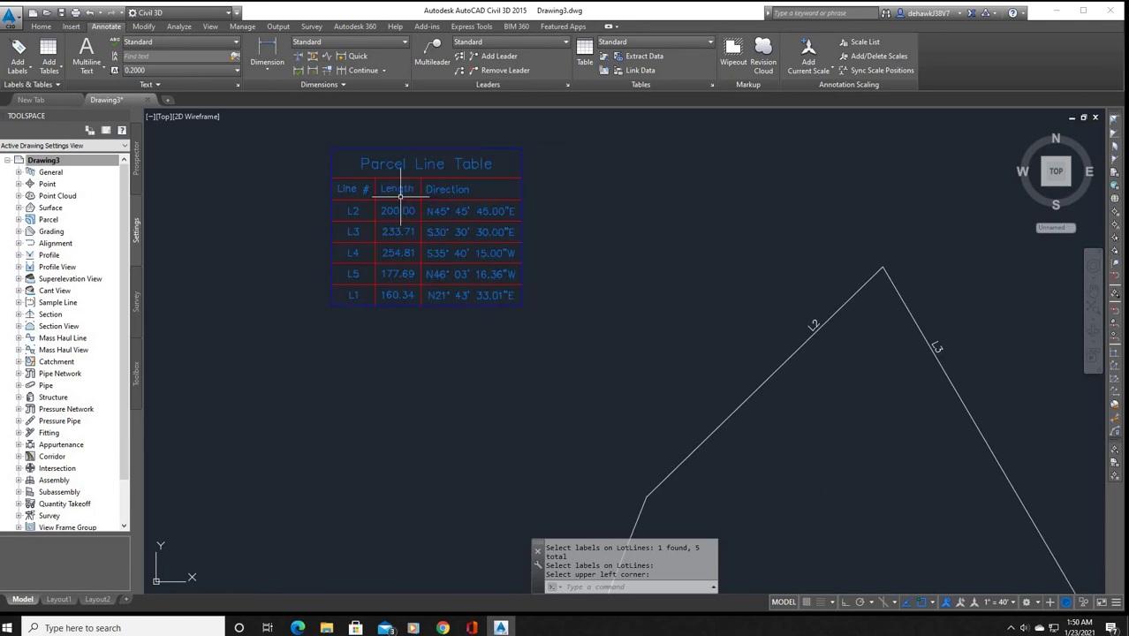
scroll(402, 207, down, 2)
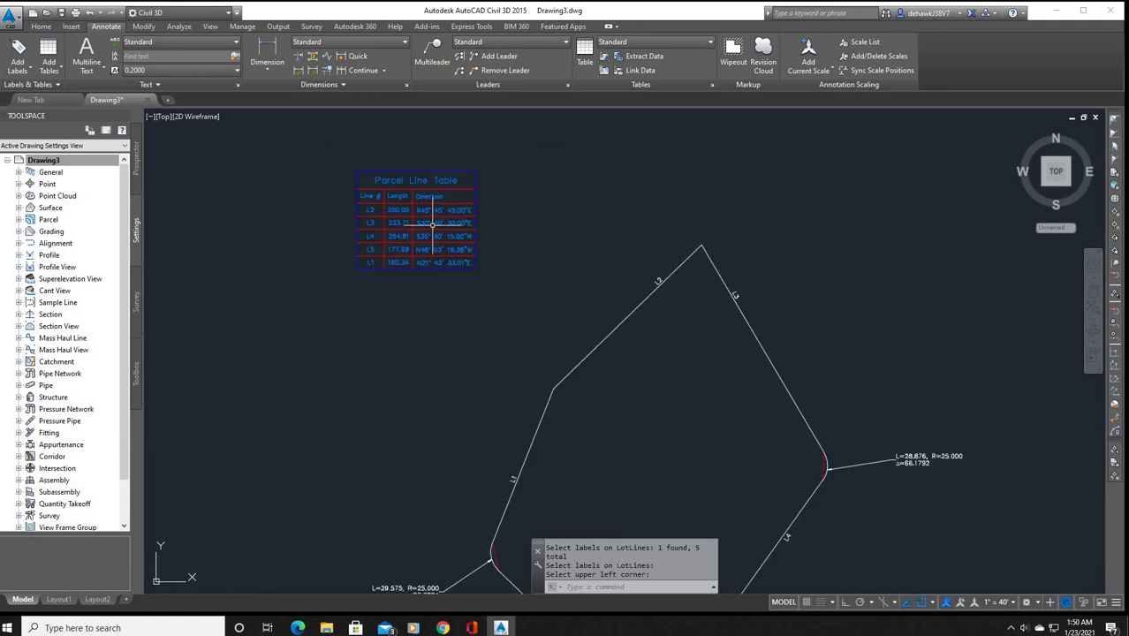
scroll(431, 225, down, 2)
scroll(430, 192, up, 4)
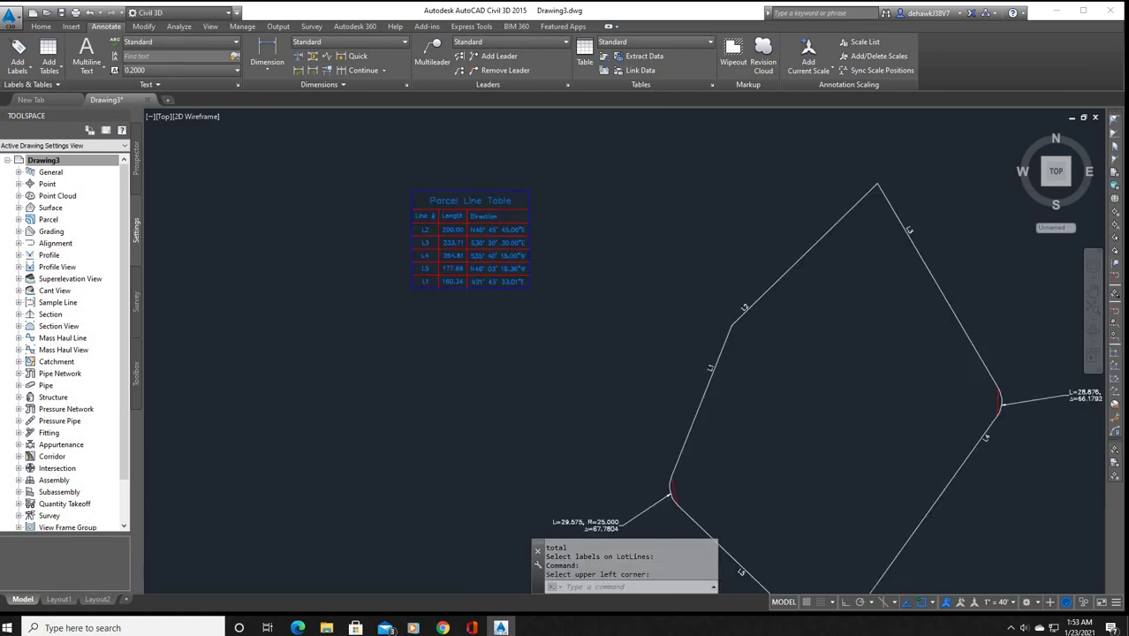
click(429, 193)
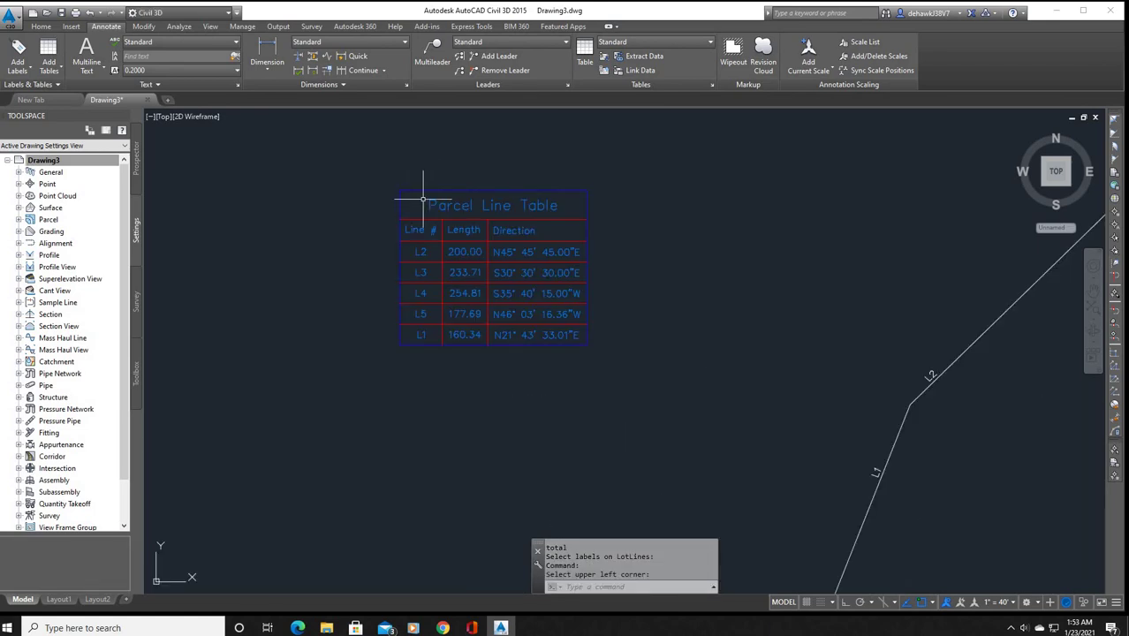
click(422, 335)
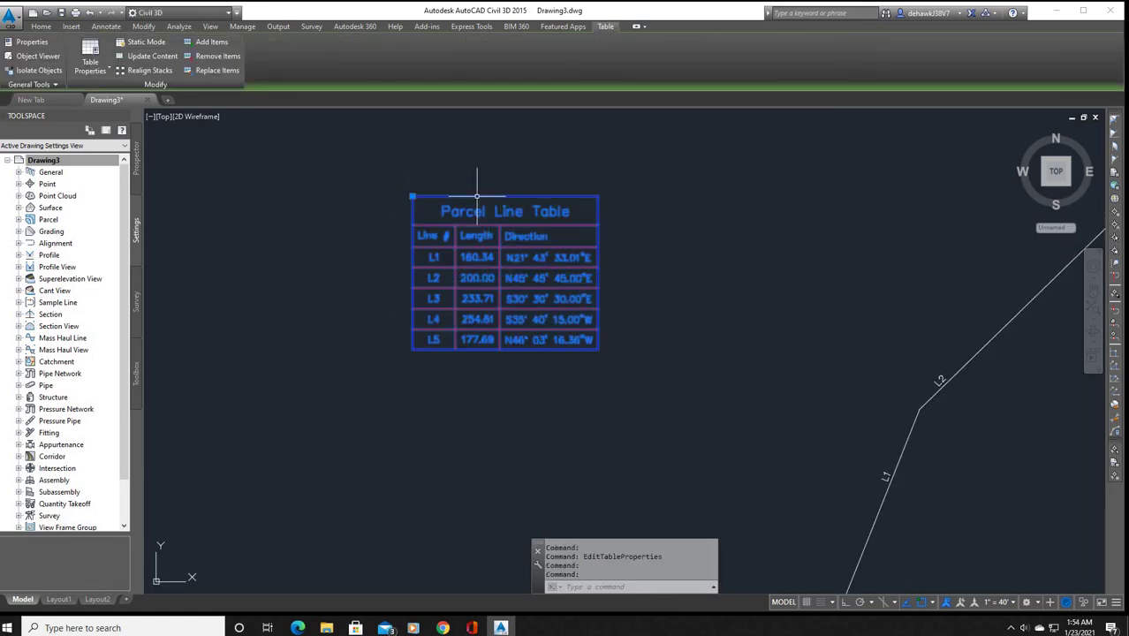
- Apply the Length & Direction style's ascending column-1 sort so the Parcel Line Table lists L1–L5 in order
right_click(447, 312)
mouse_move(522, 492)
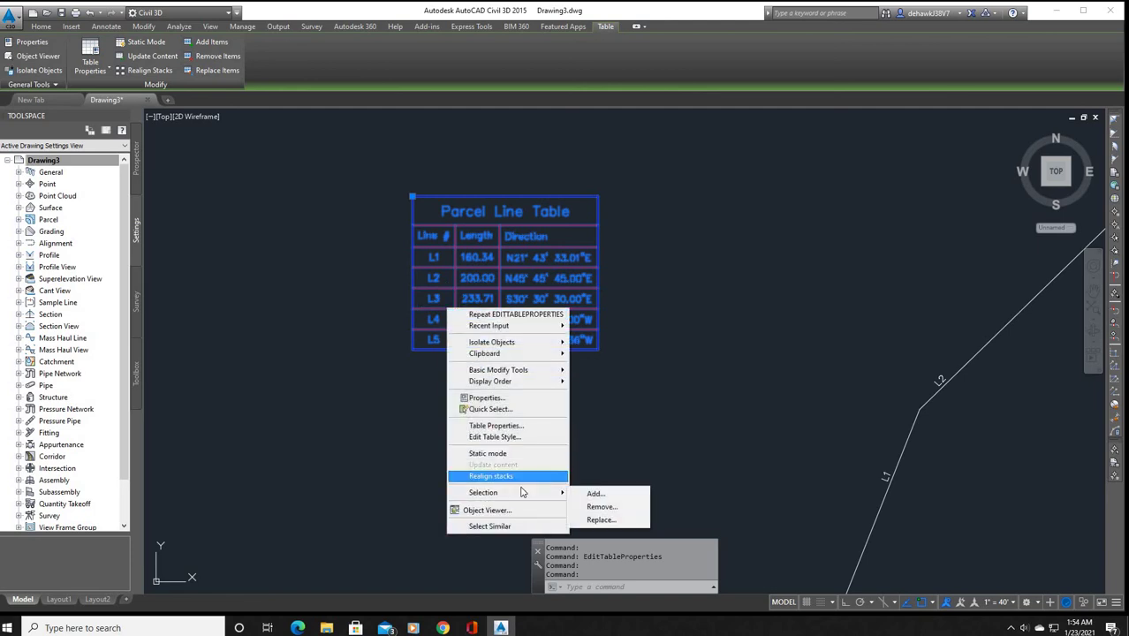
click(497, 426)
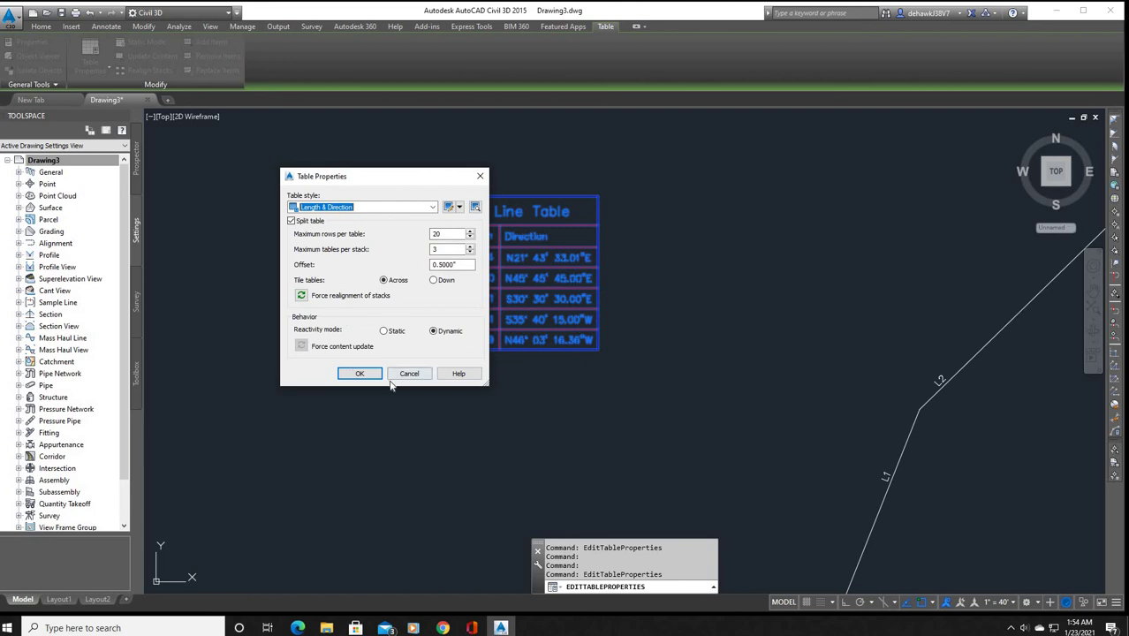
click(448, 206)
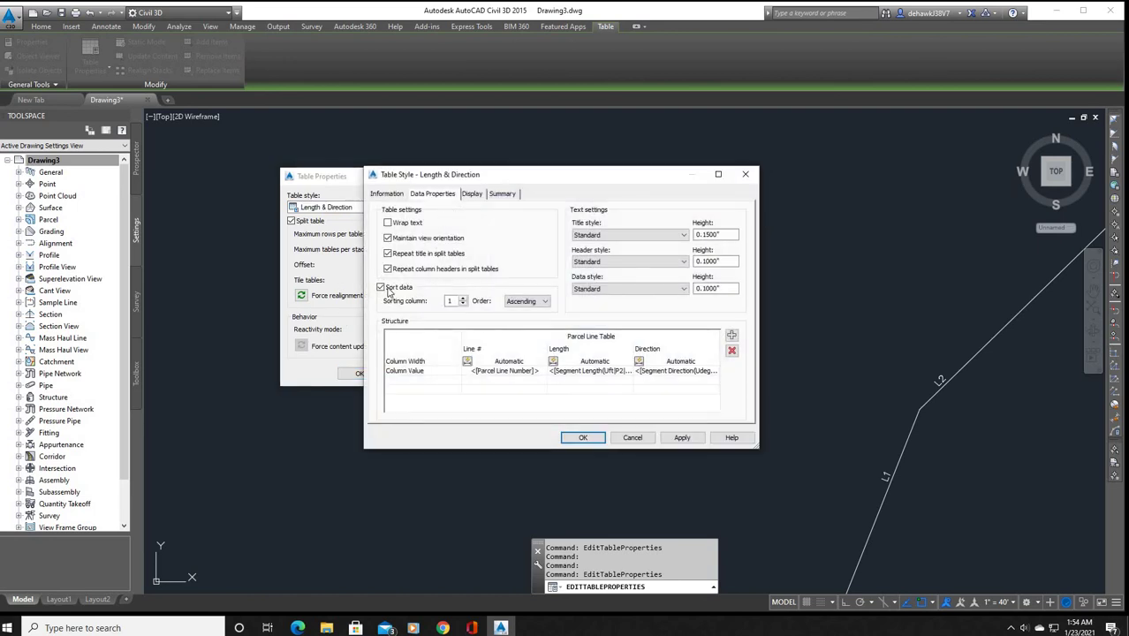
click(582, 437)
click(360, 374)
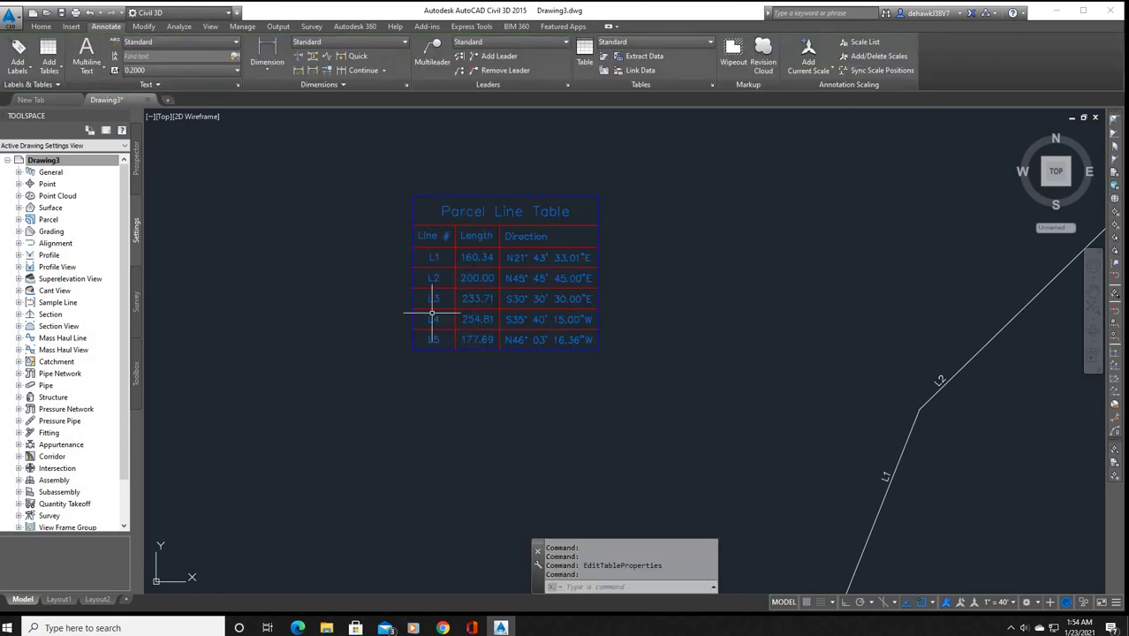
scroll(468, 287, down, 4)
scroll(480, 281, up, 3)
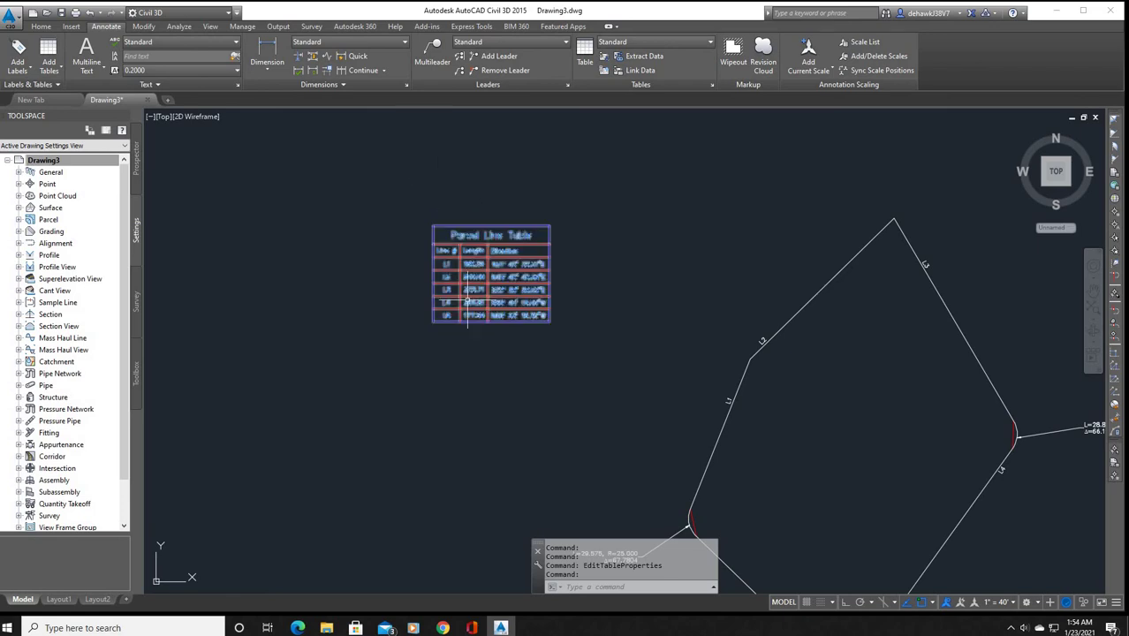
scroll(478, 265, down, 2)
scroll(477, 300, up, 2)
scroll(477, 300, down, 2)
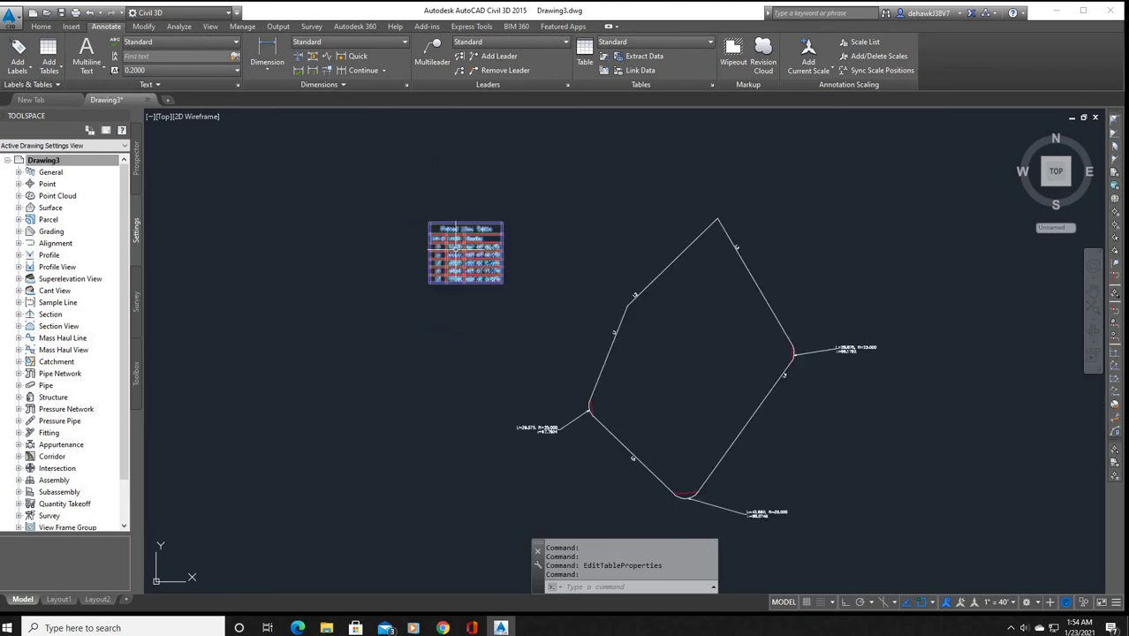
- Start a curve table and pick the right, bottom and left curve labels
click(49, 67)
mouse_move(83, 204)
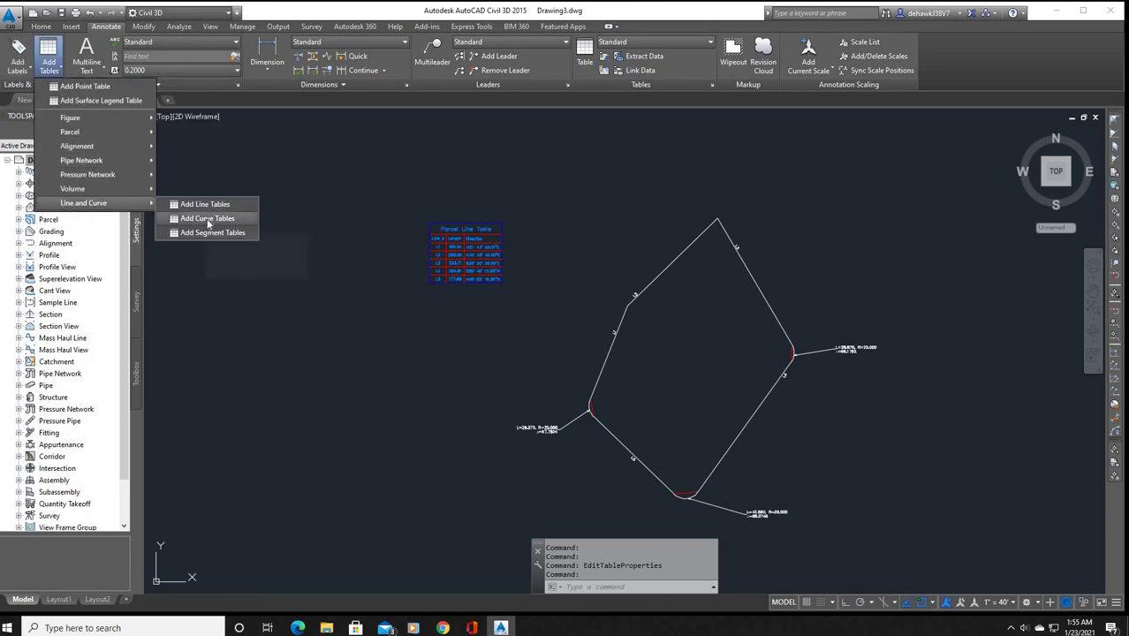
click(209, 219)
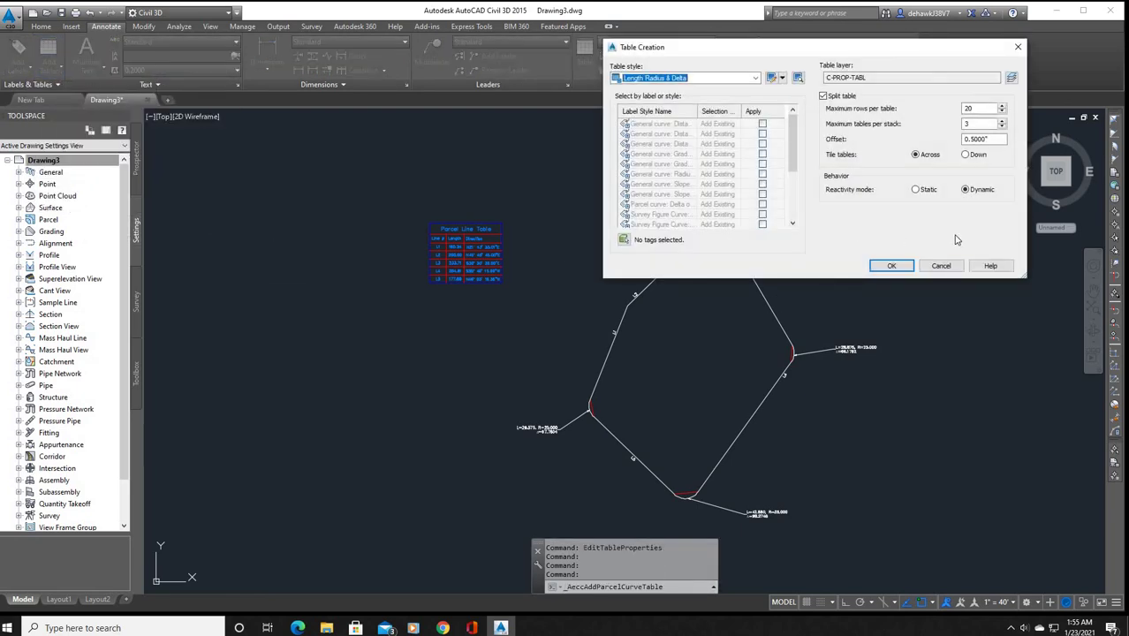
click(624, 239)
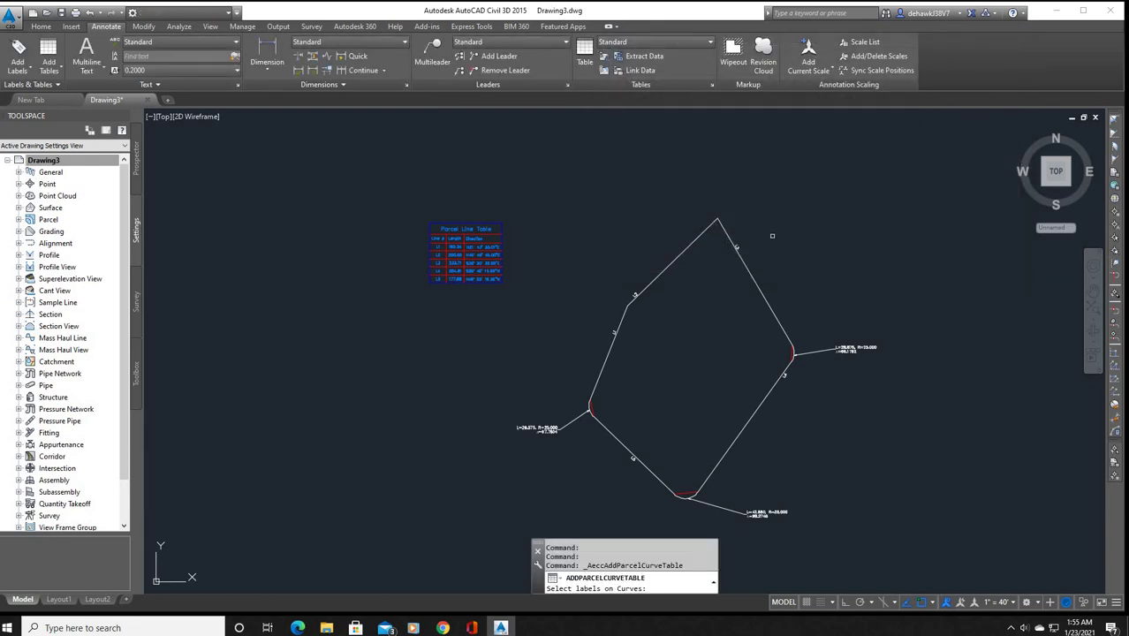
click(841, 349)
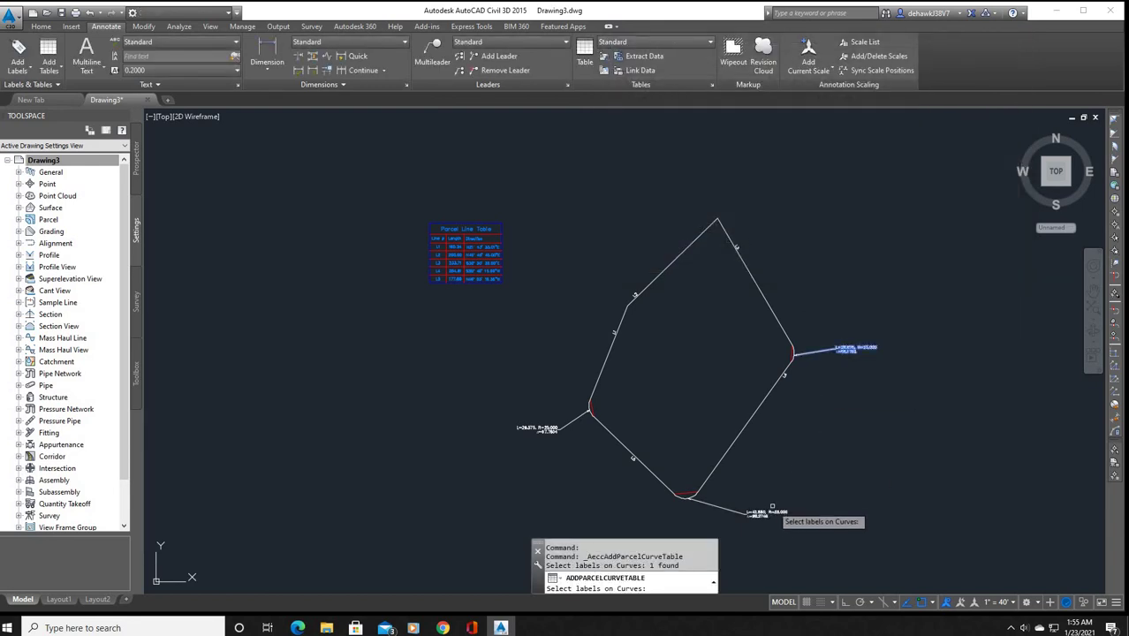
click(757, 512)
click(543, 430)
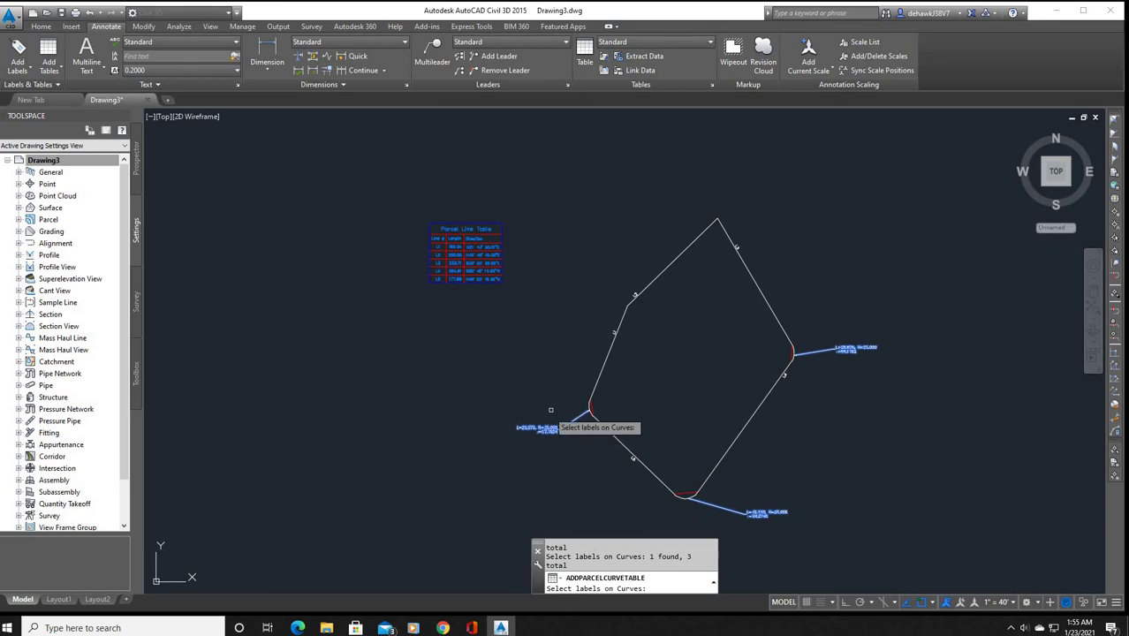
key(Return)
- Convert the labels to C1–C3 tags and place the Curve Table above the Parcel Line Table
click(537, 309)
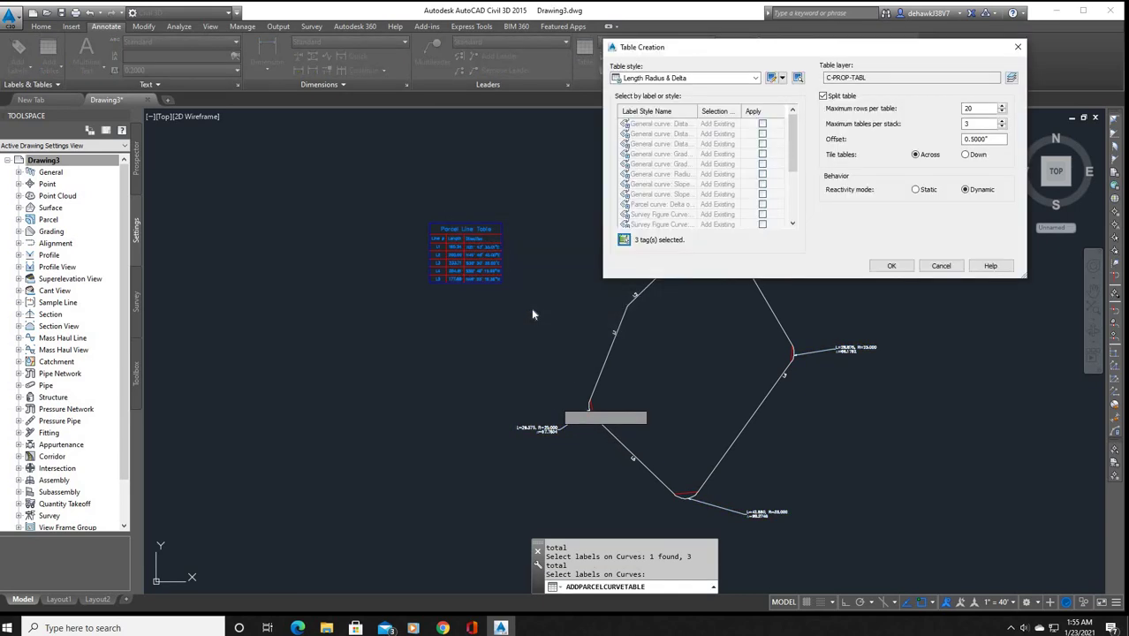
click(890, 265)
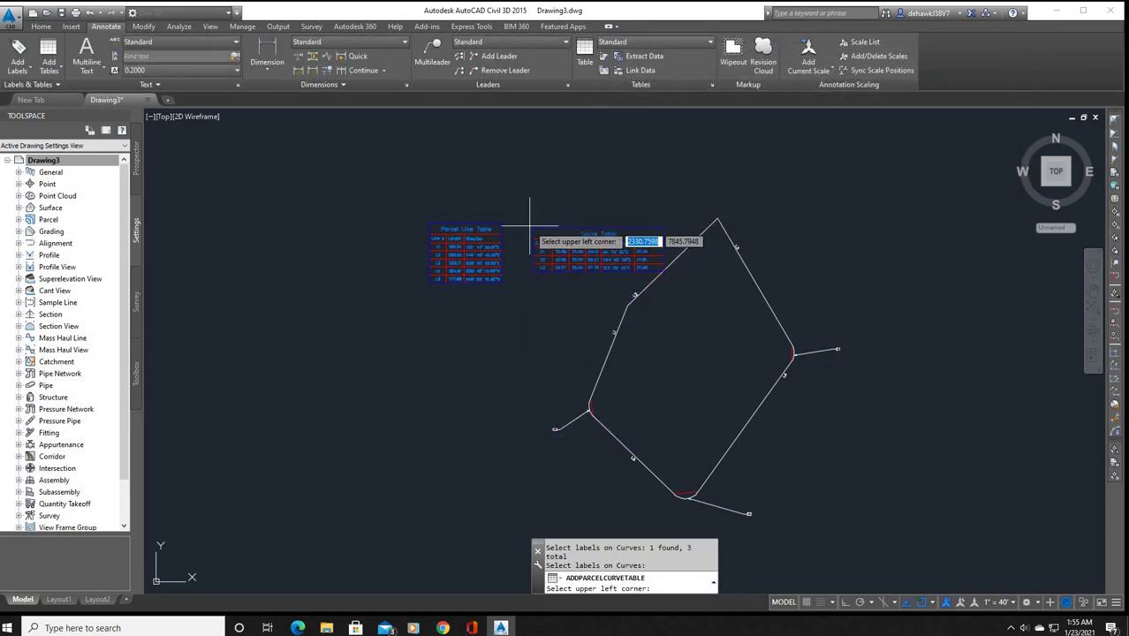
click(431, 170)
scroll(445, 176, up, 4)
scroll(430, 207, down, 4)
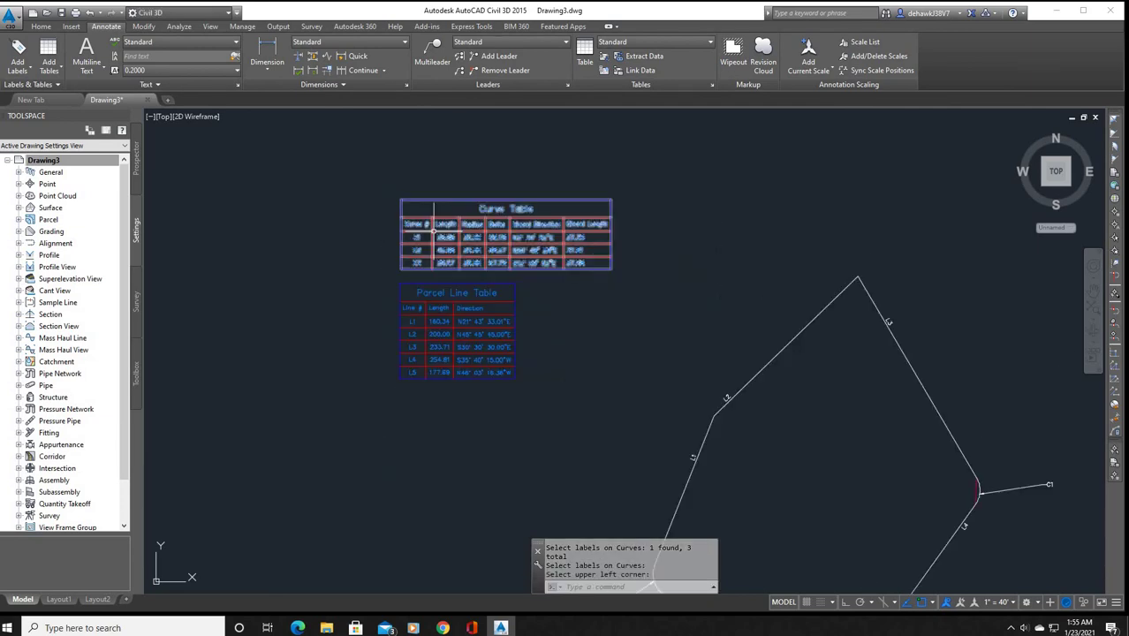
scroll(489, 248, up, 4)
scroll(482, 246, down, 4)
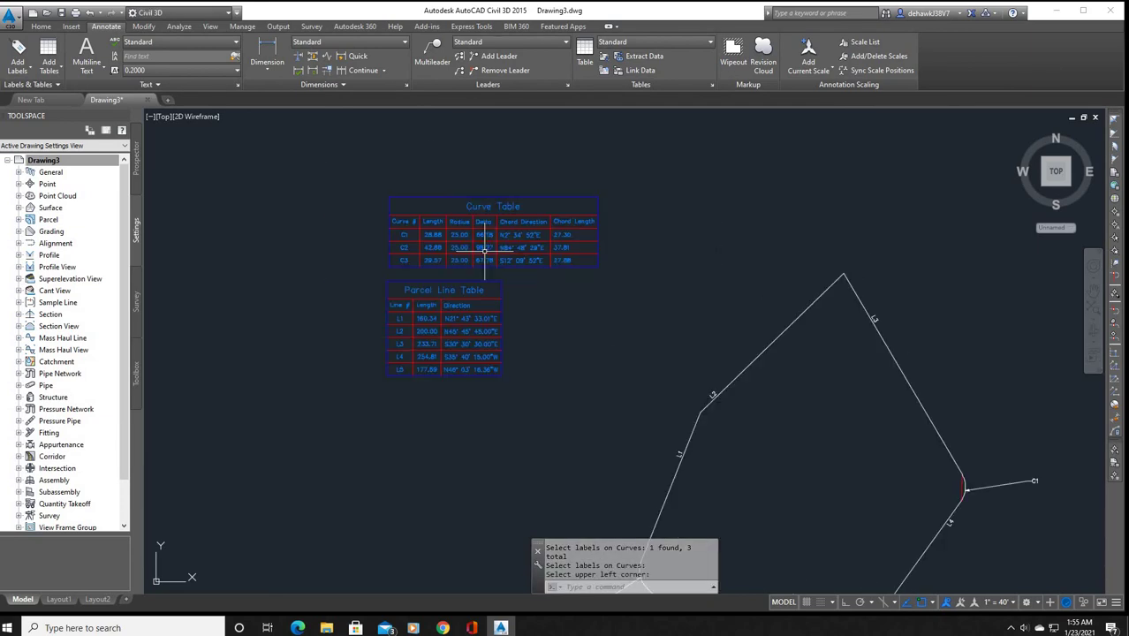
scroll(494, 243, up, 4)
scroll(477, 228, down, 2)
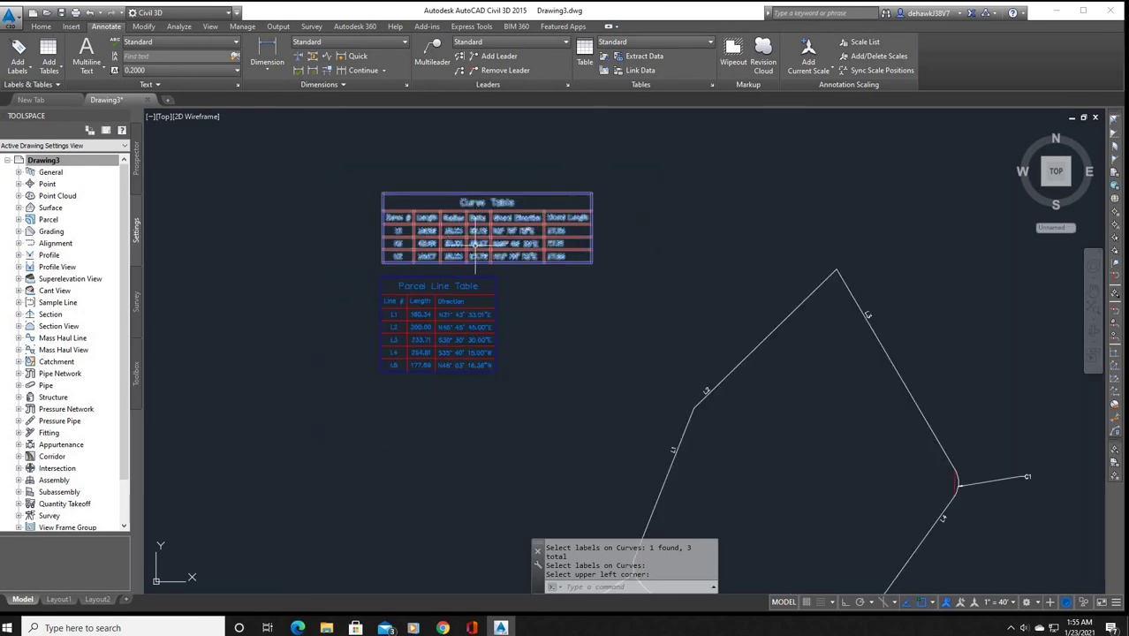
click(426, 191)
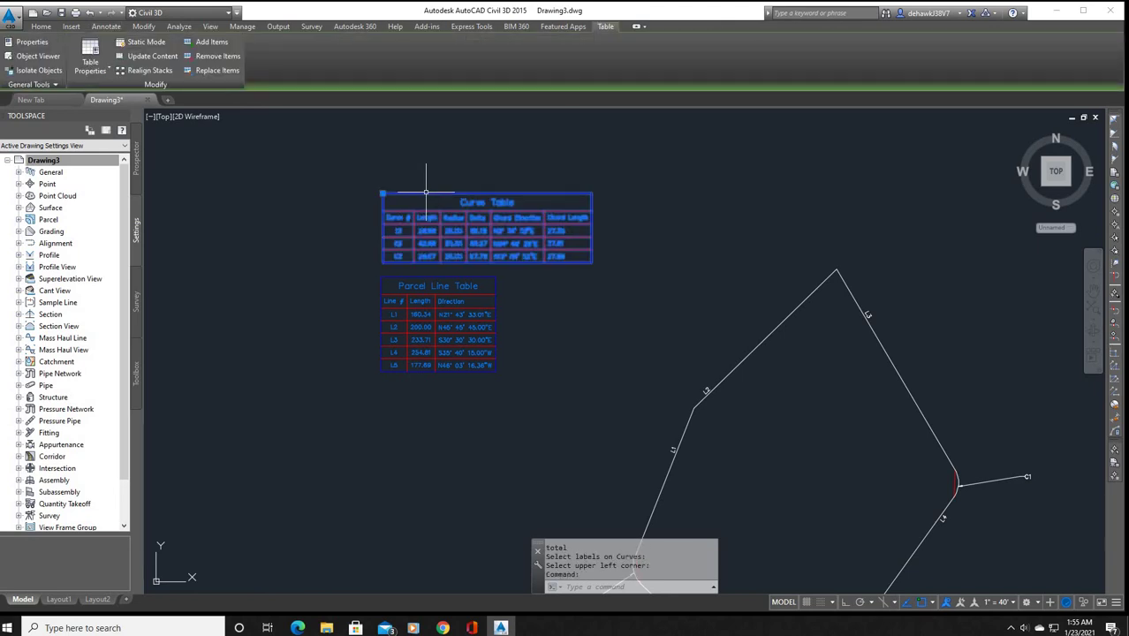
- Set the Curve Table's maximum rows per table to 1, giving three one-row tables
right_click(426, 190)
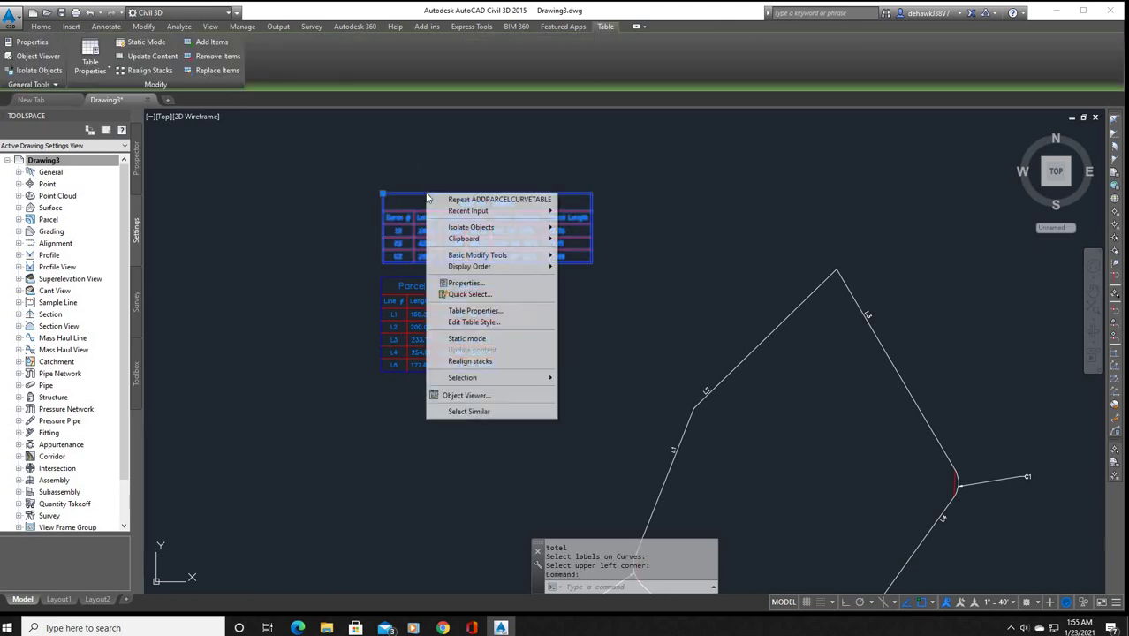
click(498, 313)
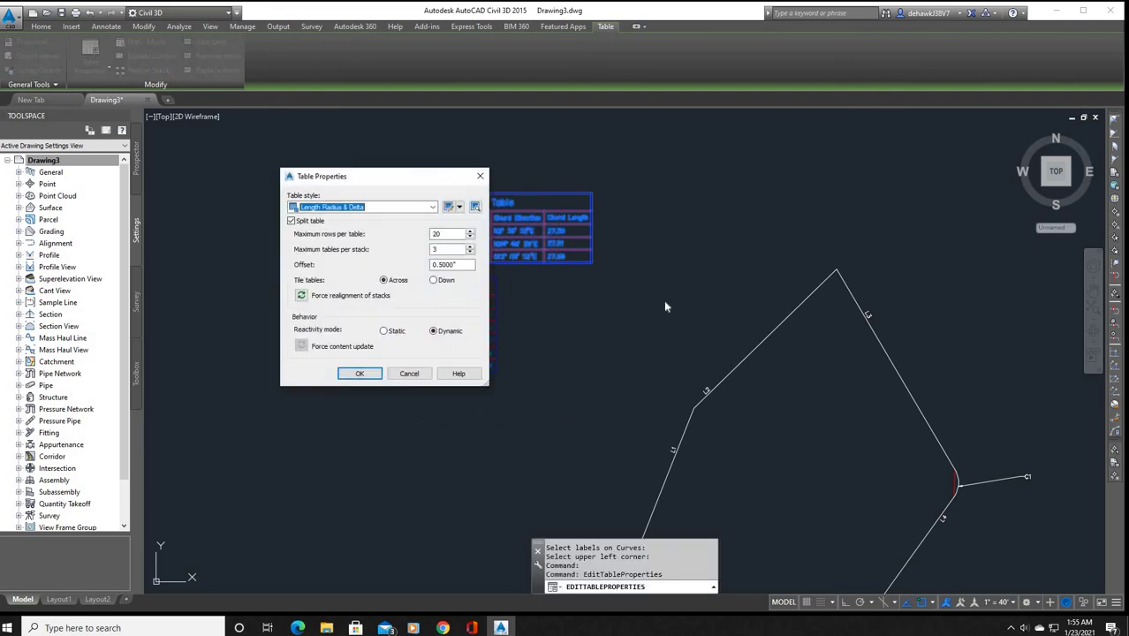
click(445, 234)
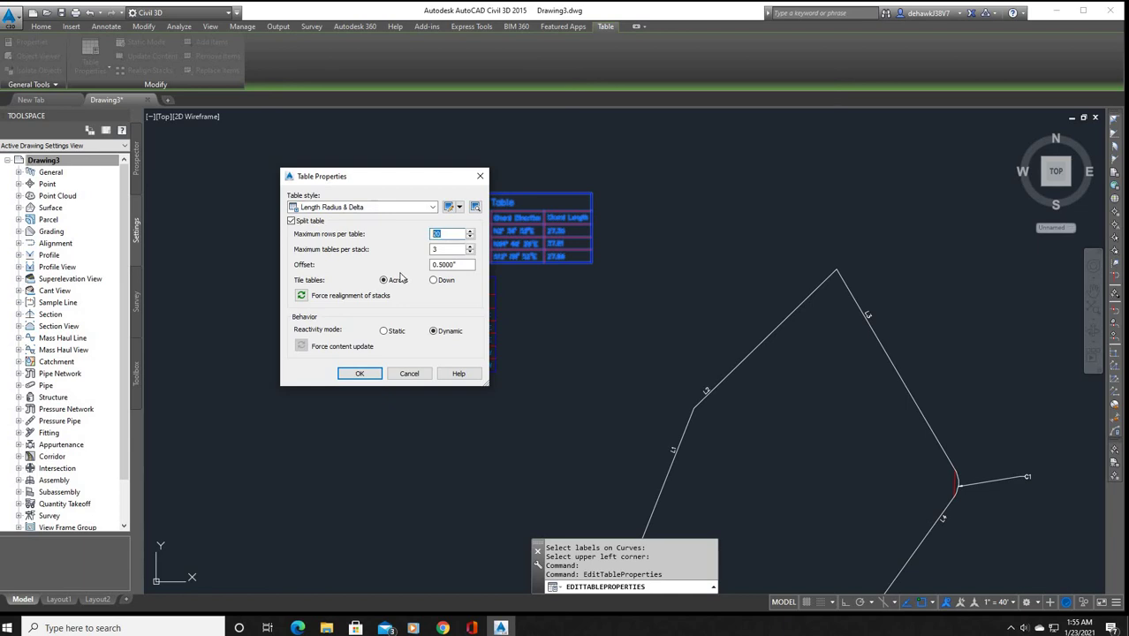
text(1)
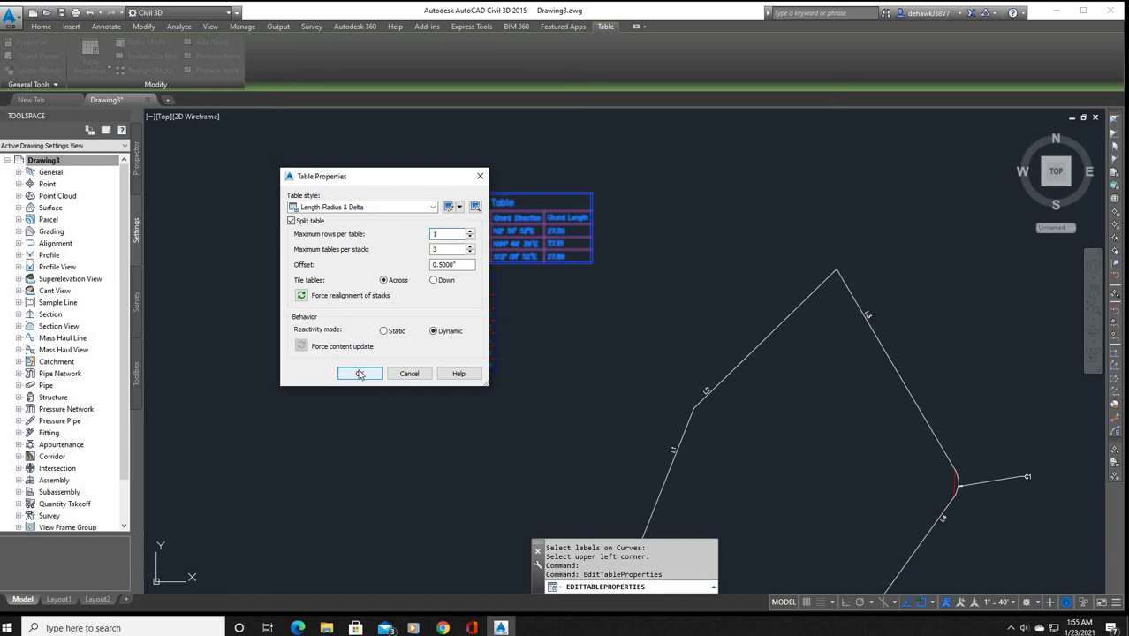
click(353, 377)
scroll(419, 293, down, 2)
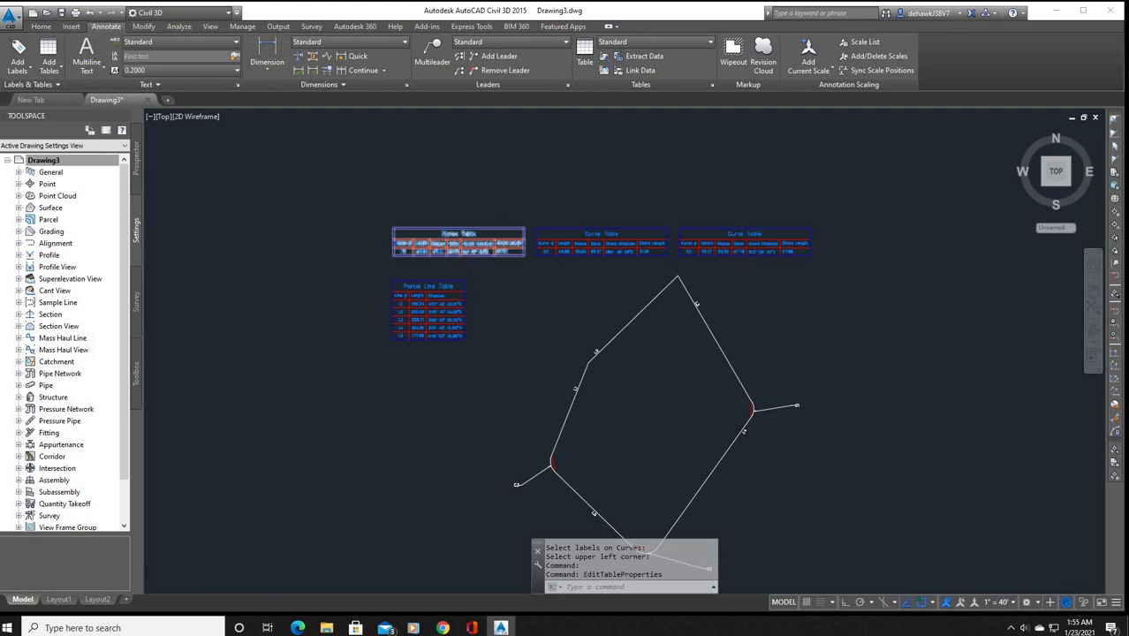
scroll(503, 256, up, 2)
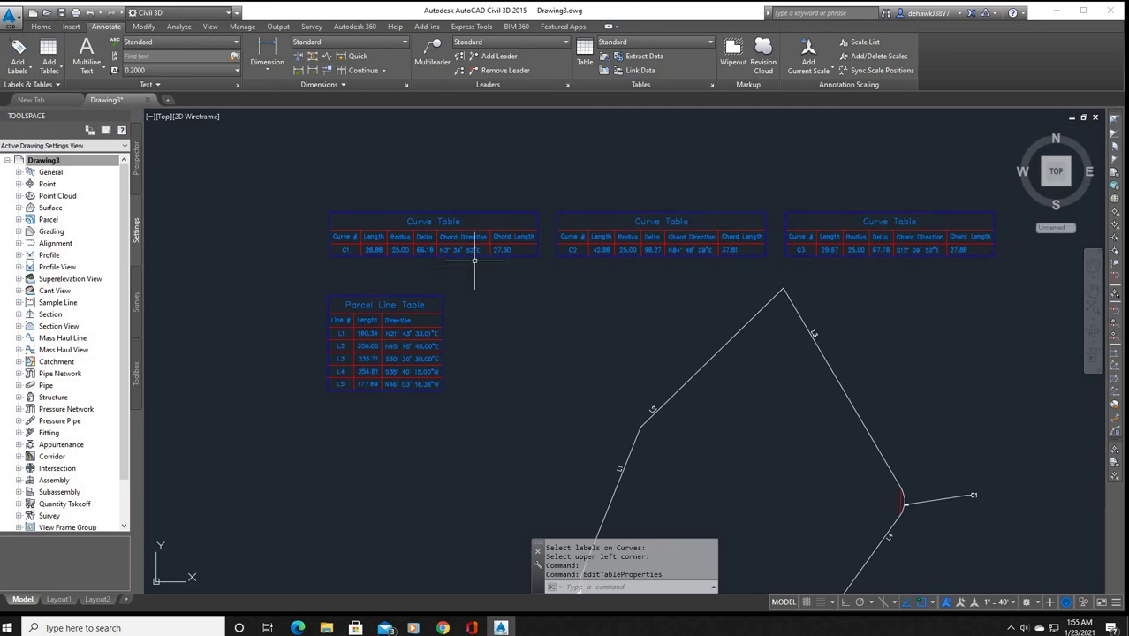
scroll(485, 270, down, 2)
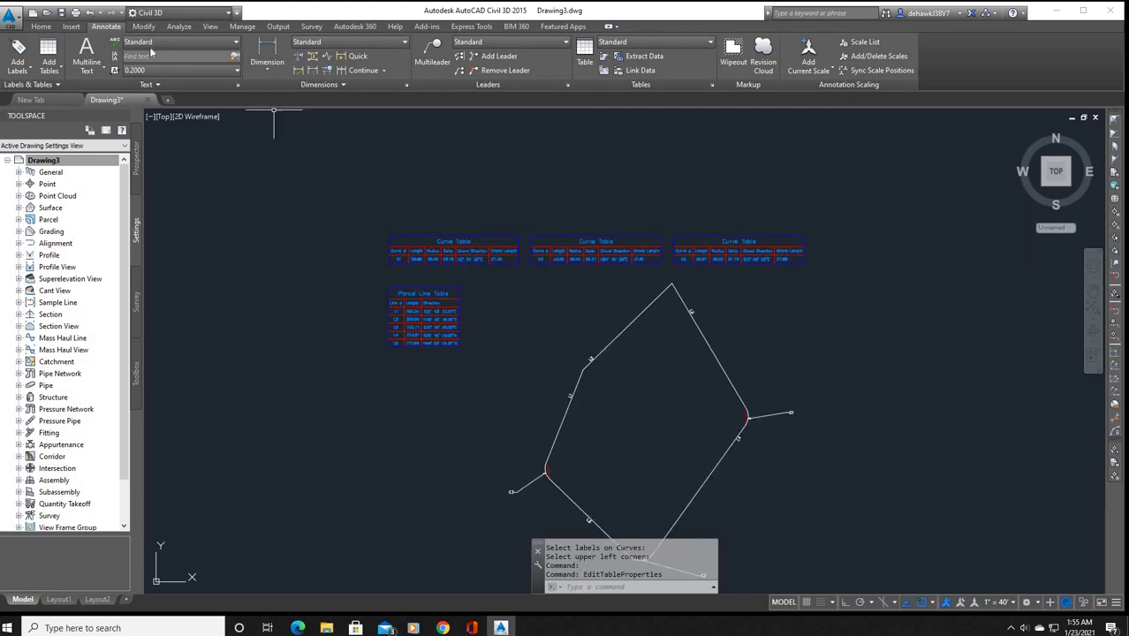
click(405, 244)
right_click(413, 236)
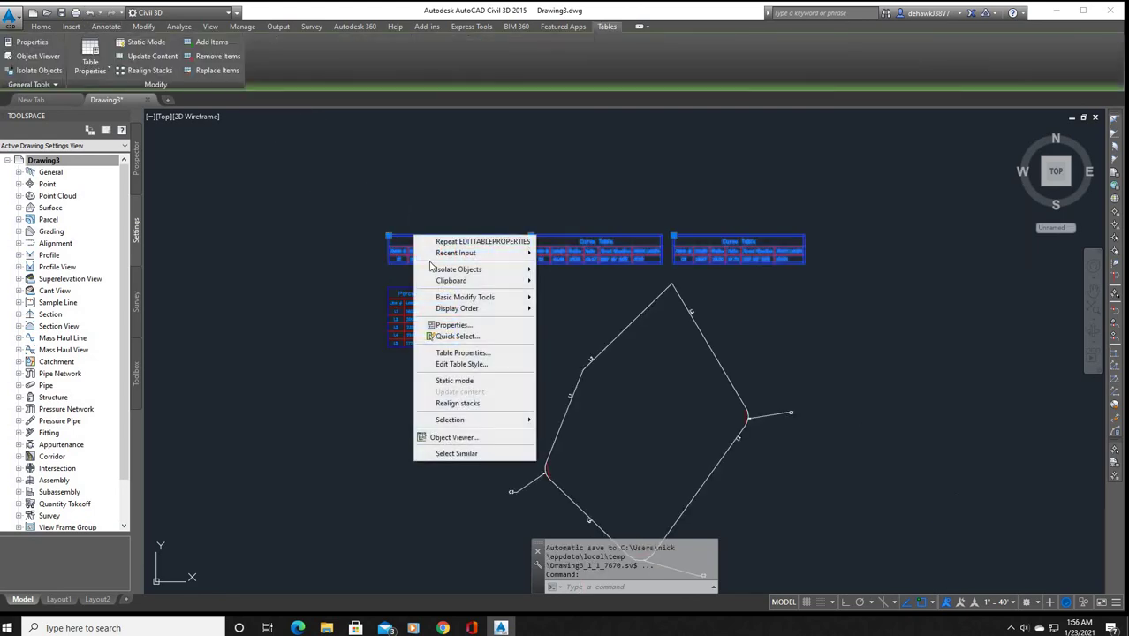
click(462, 353)
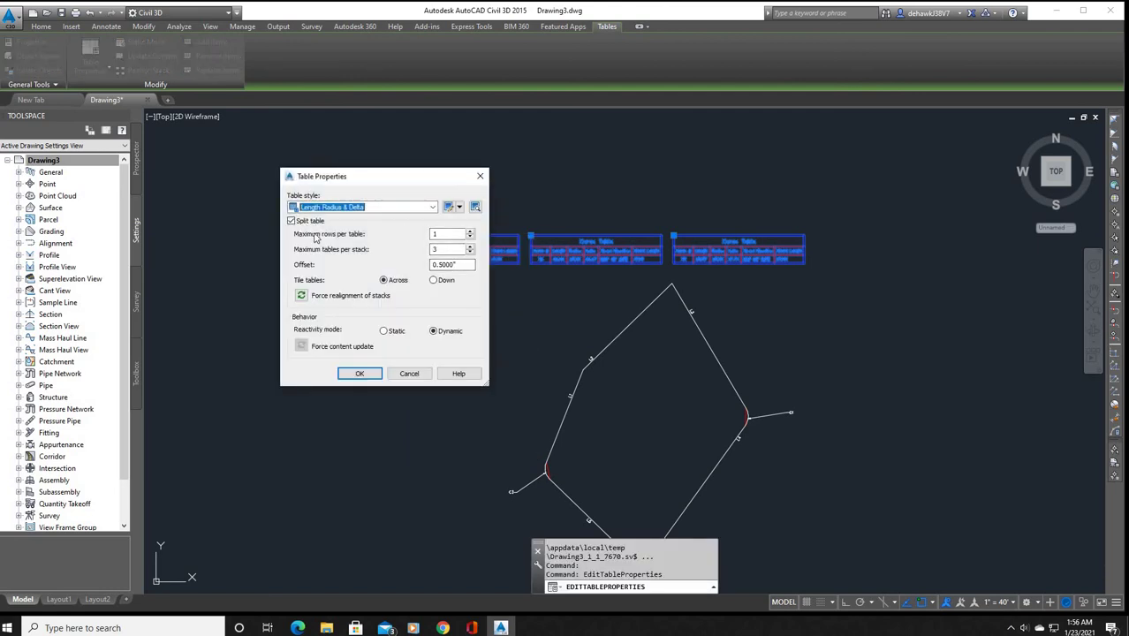
click(479, 179)
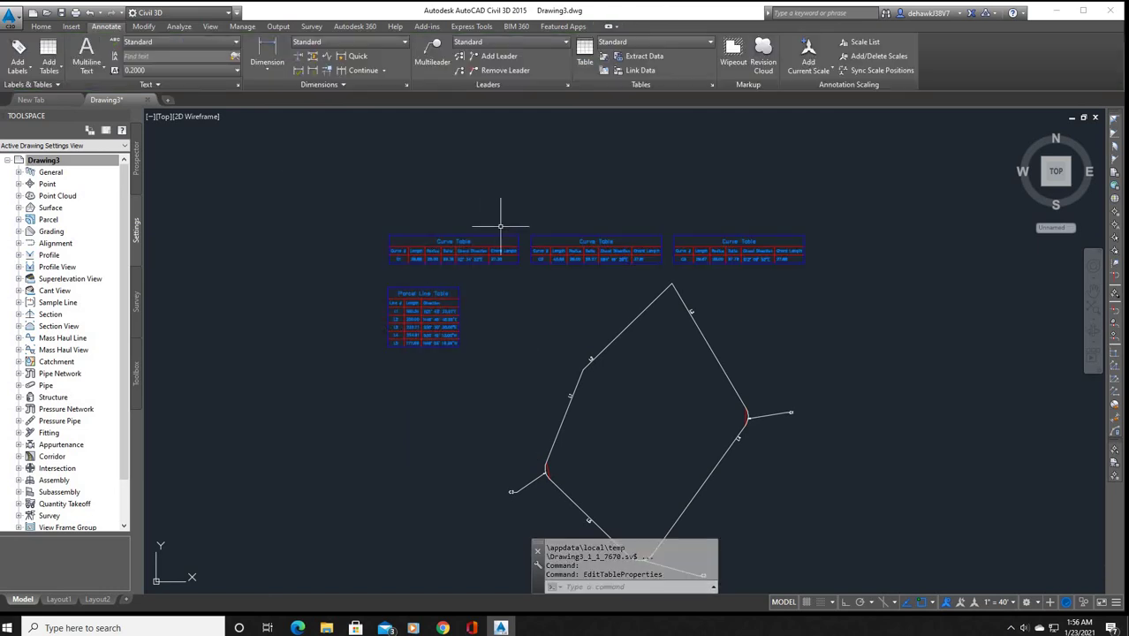
scroll(565, 358, up, 4)
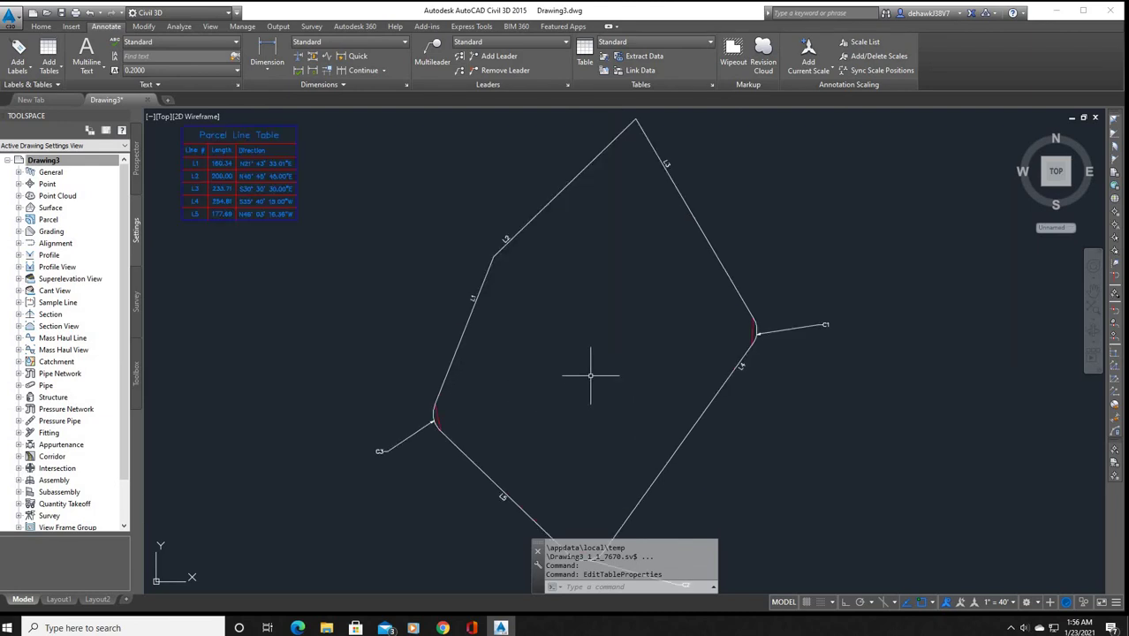
scroll(579, 362, down, 2)
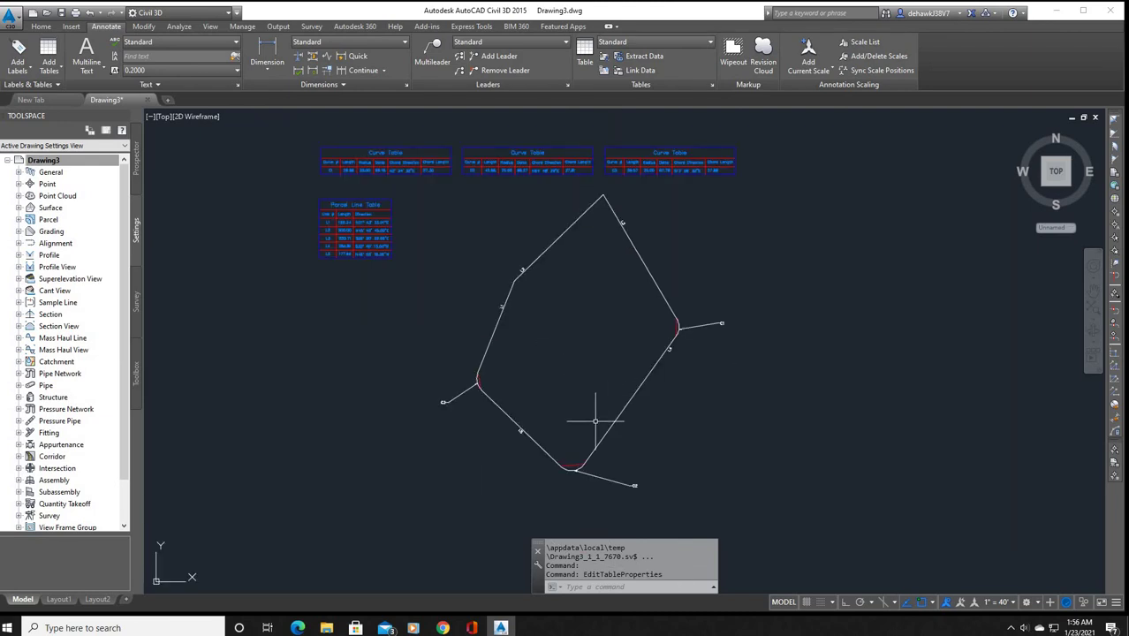